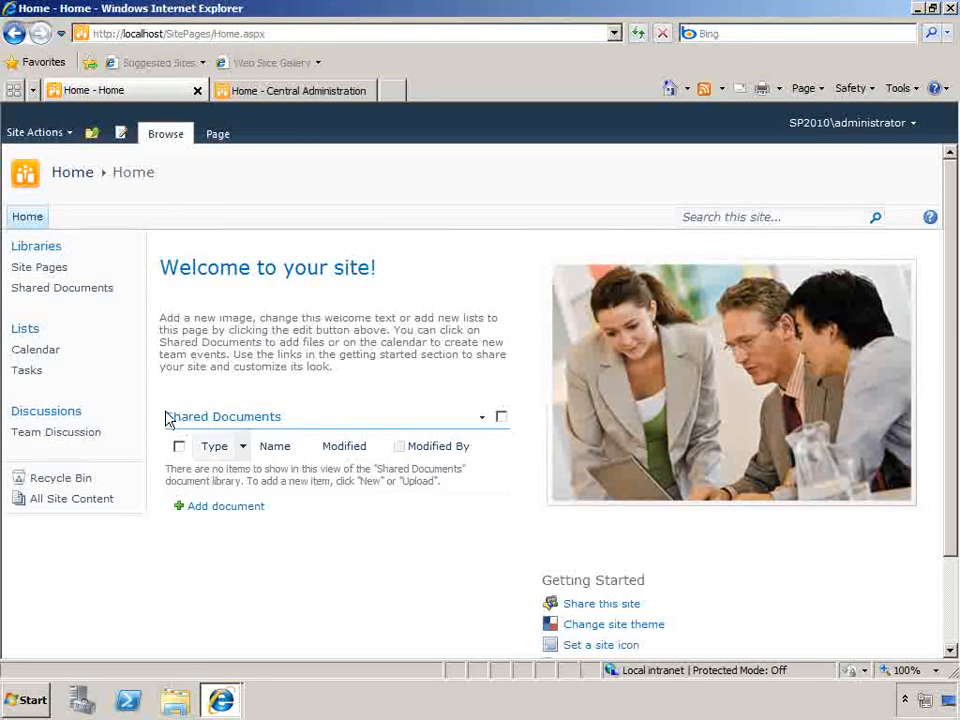
Open the Calendar list's settings page to review the available options, and return to the calendar
{"action": "left_click", "coordinate": [34, 350]}
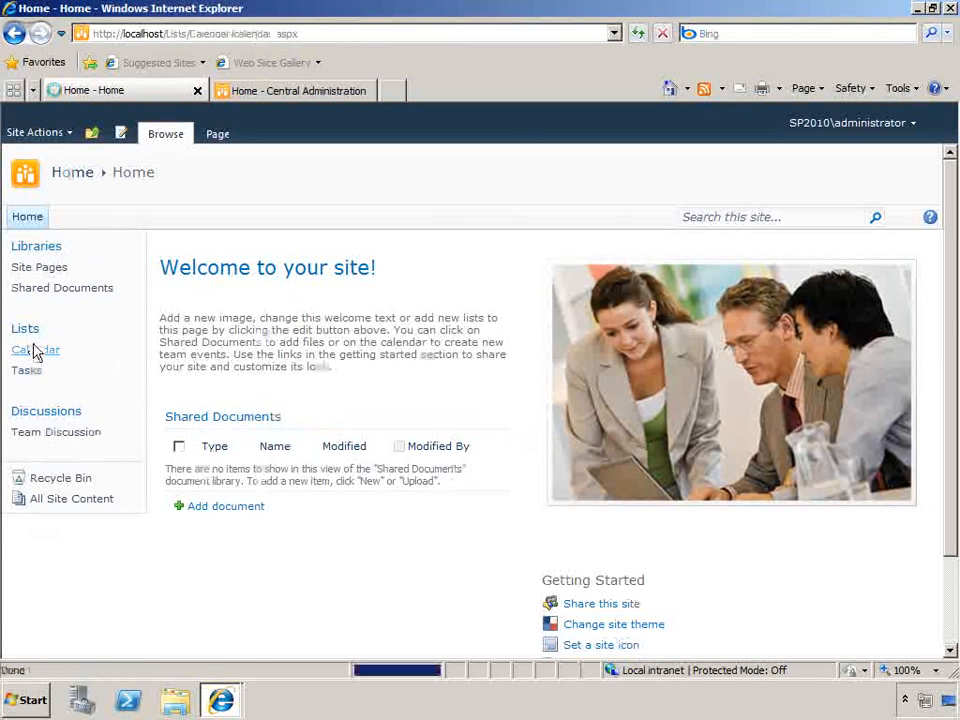
{"action": "left_click", "coordinate": [260, 138]}
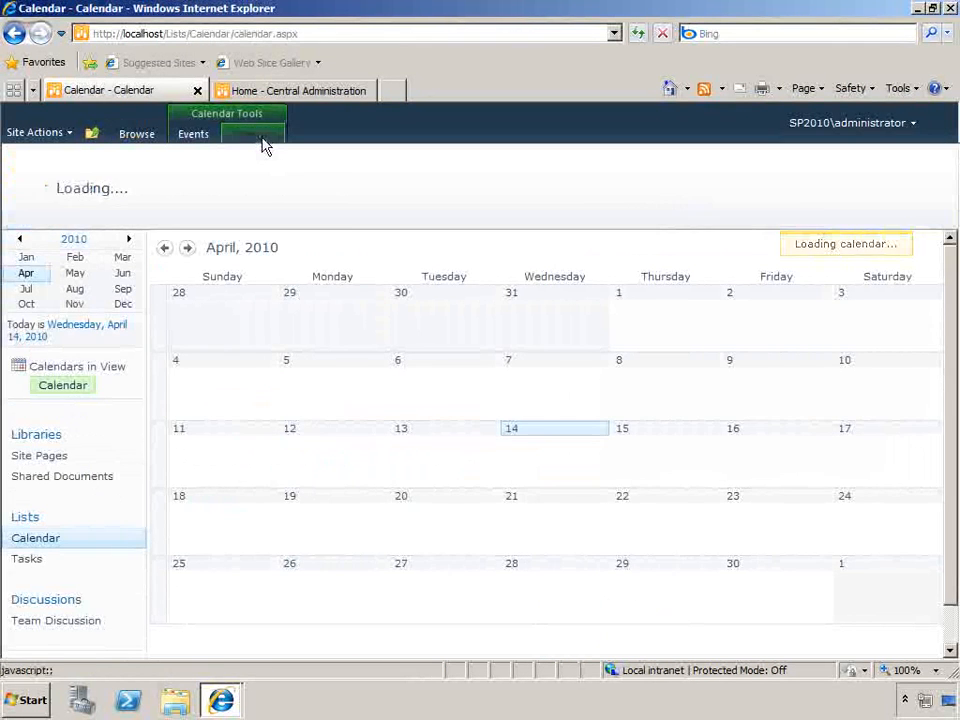
{"action": "left_click", "coordinate": [884, 180]}
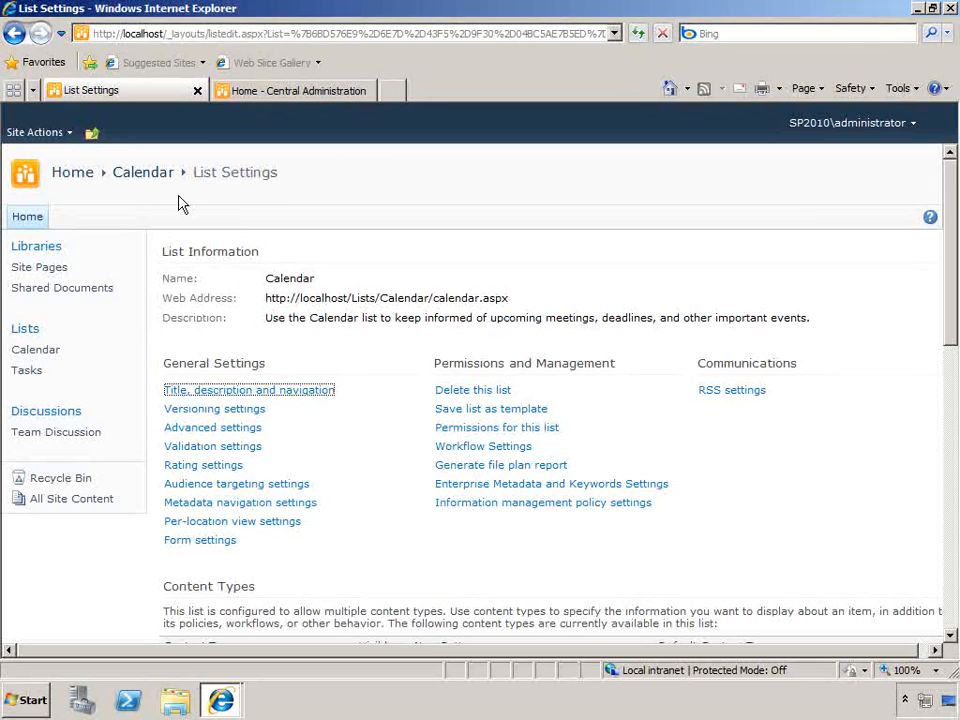
{"action": "left_click", "coordinate": [148, 176]}
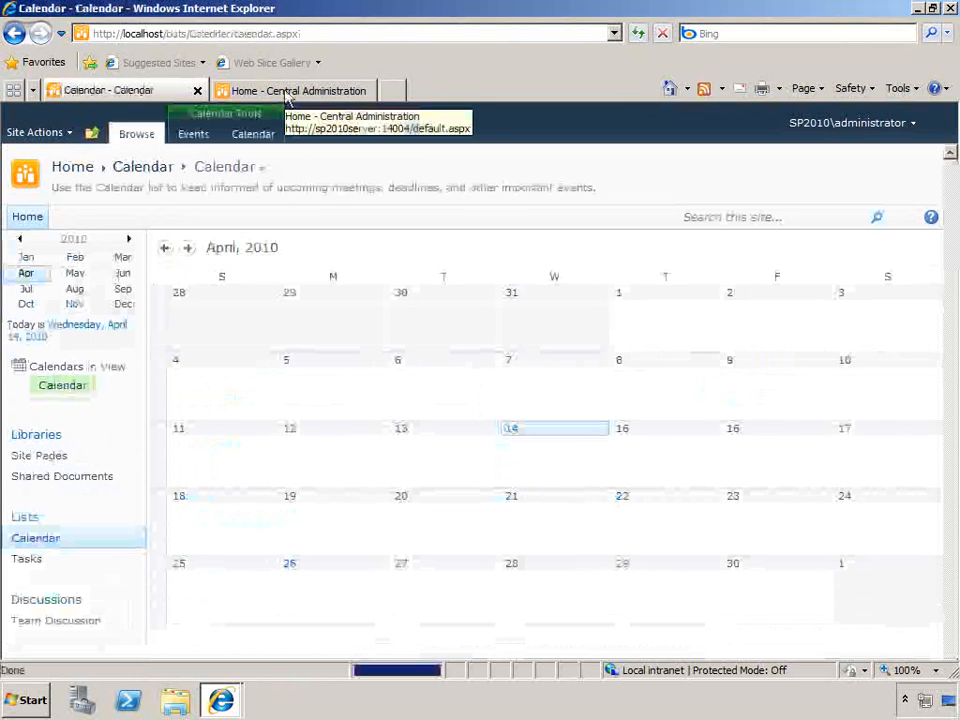
Switch to Central Administration, open the incoming e-mail settings from System Settings, and dismiss the alert
{"action": "left_click", "coordinate": [287, 93]}
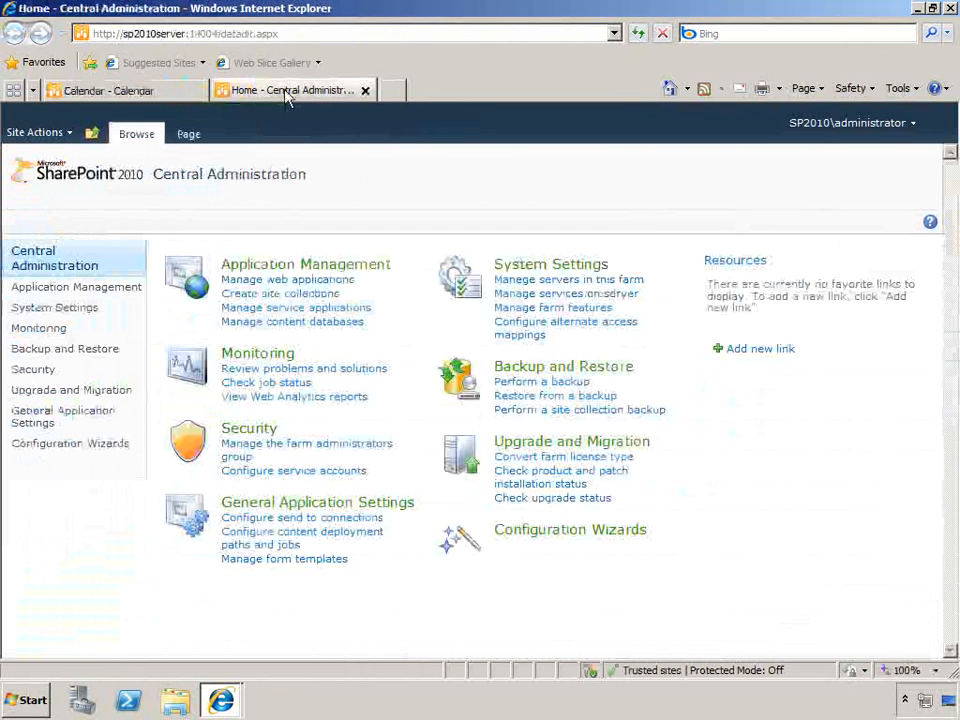
{"action": "left_click", "coordinate": [91, 314]}
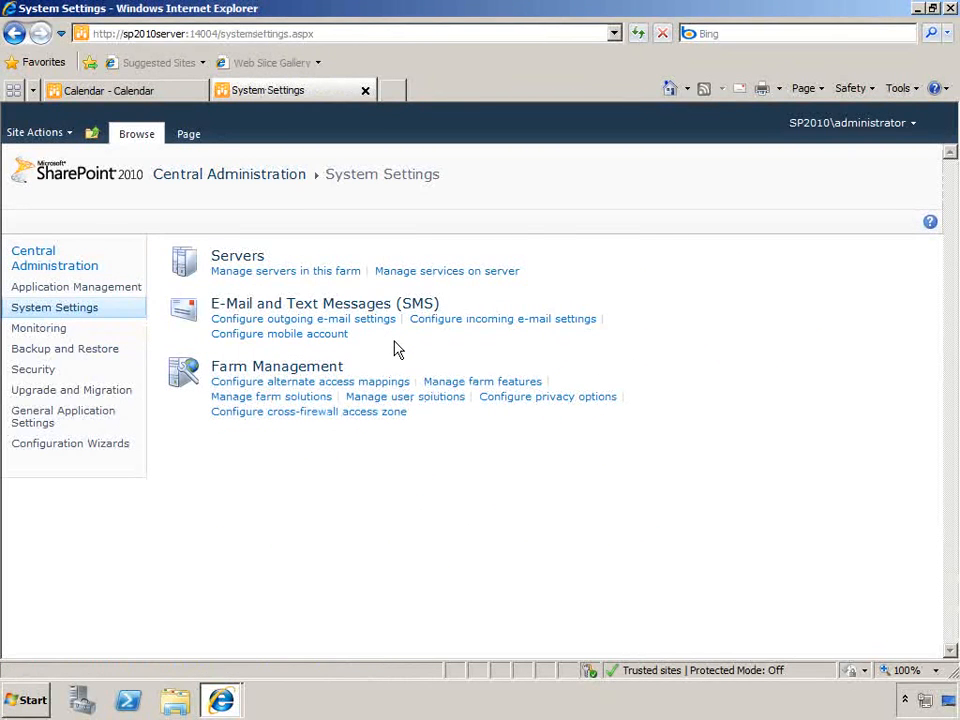
{"action": "left_click", "coordinate": [441, 328]}
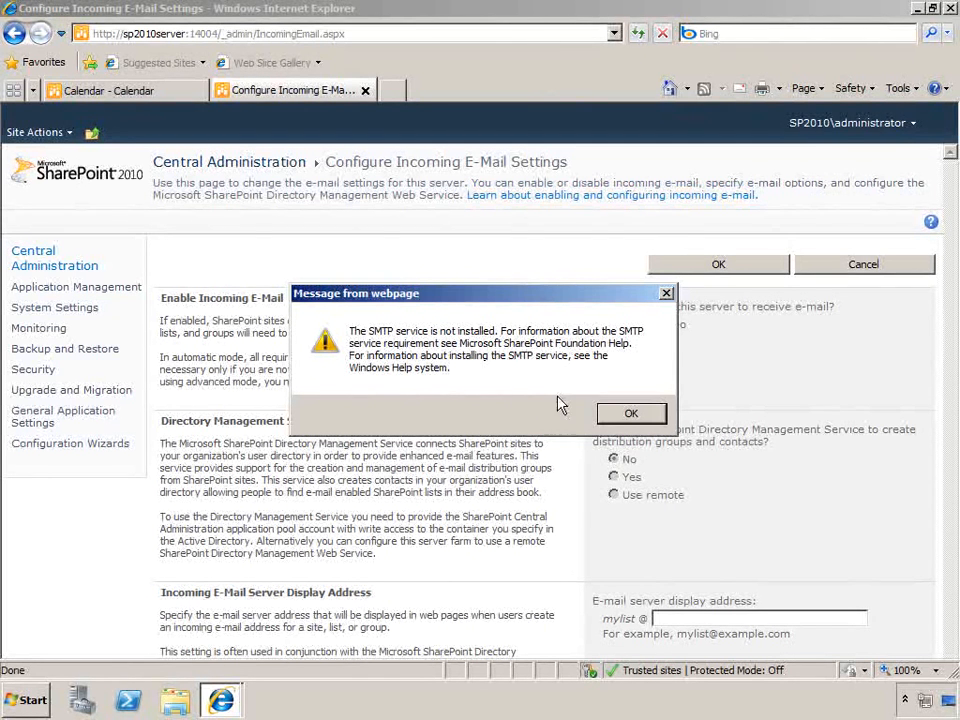
{"action": "left_click", "coordinate": [627, 413]}
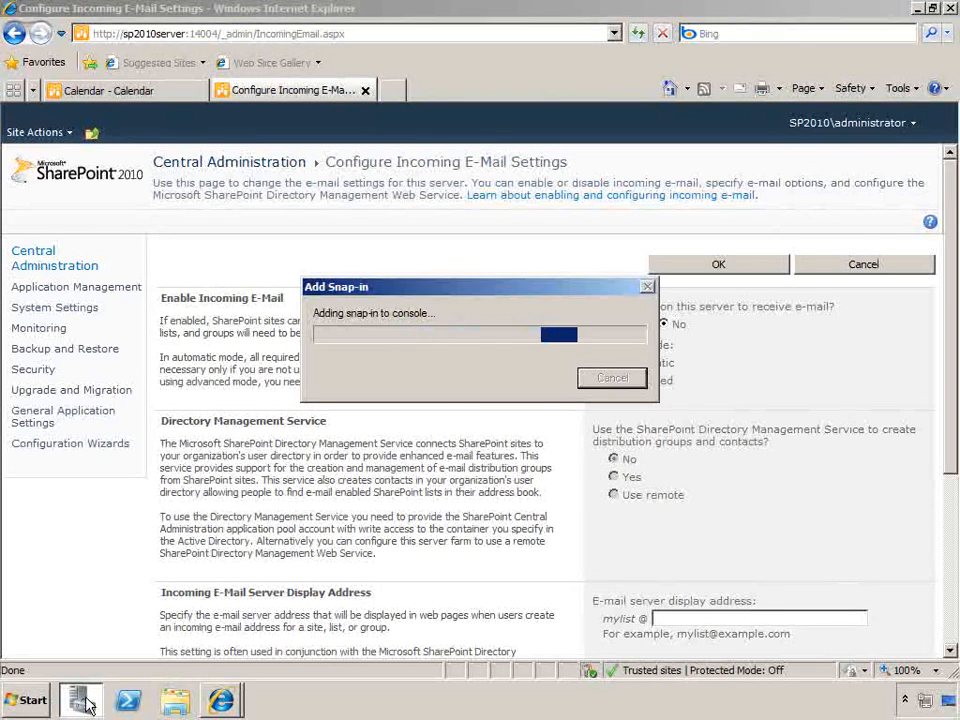
Switch to Server Manager and select the SMTP Server feature for installation, including its required role services
{"action": "left_click", "coordinate": [82, 702]}
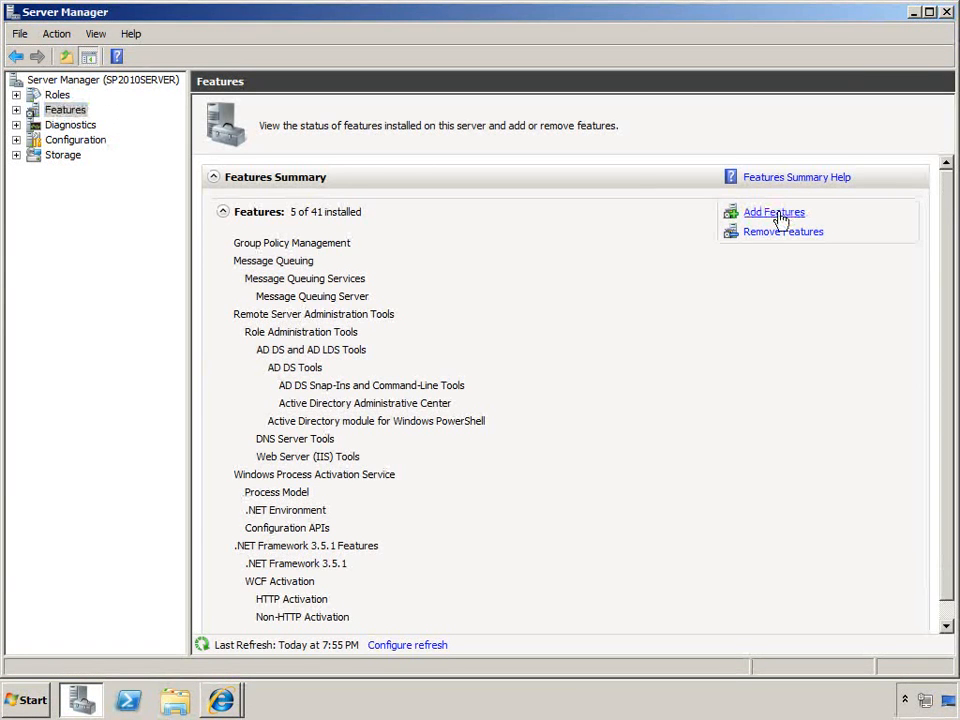
{"action": "left_click", "coordinate": [780, 216]}
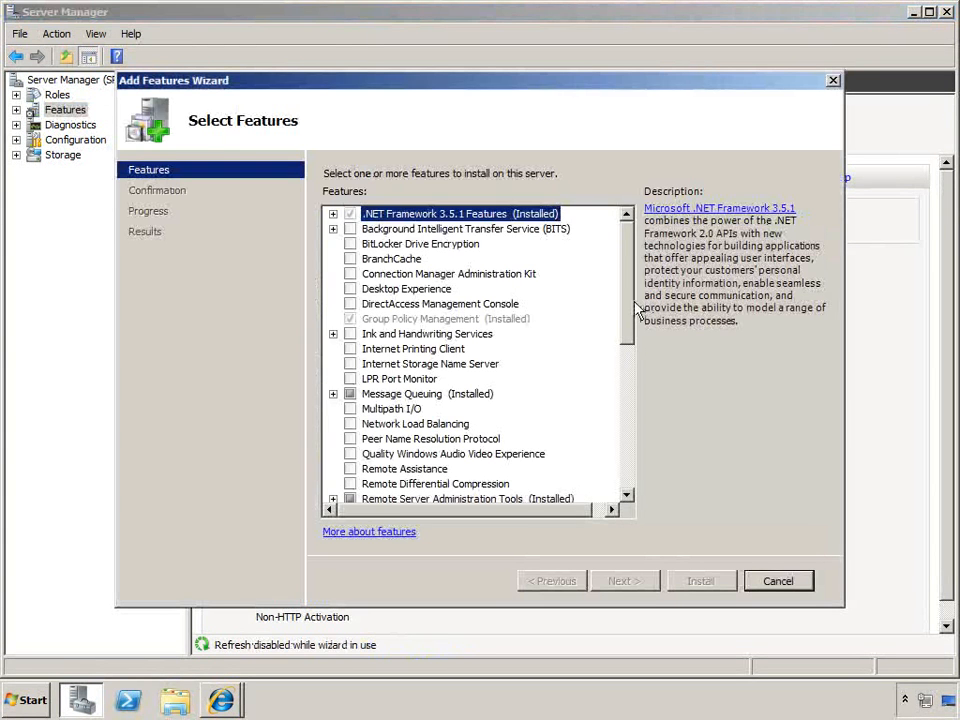
{"action": "left_click_drag", "start_coordinate": [633, 306], "coordinate": [628, 400]}
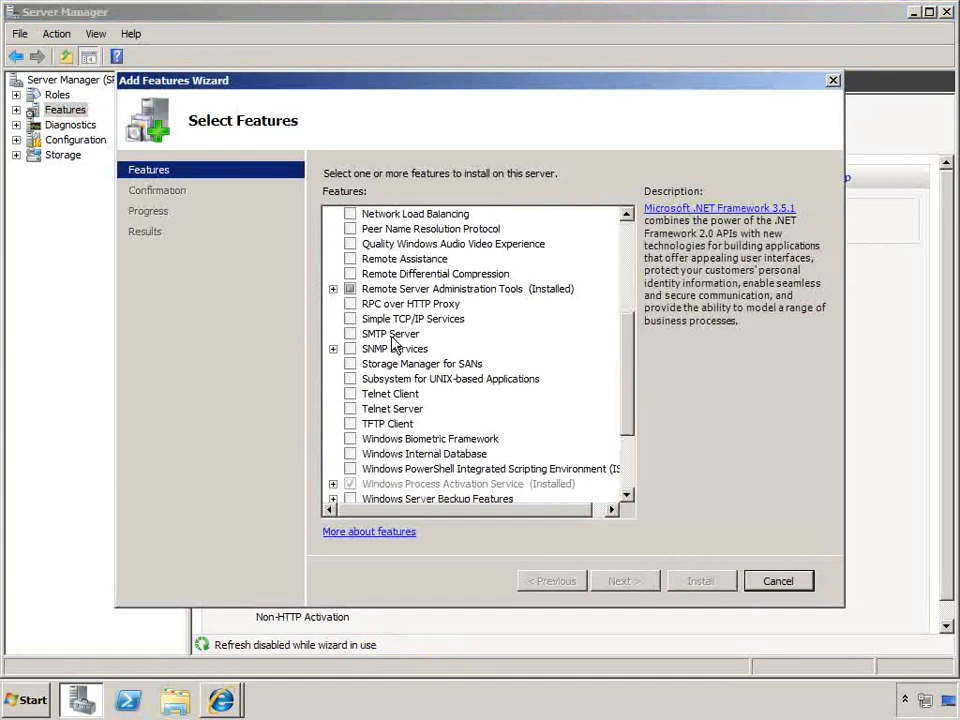
{"action": "left_click", "coordinate": [350, 333]}
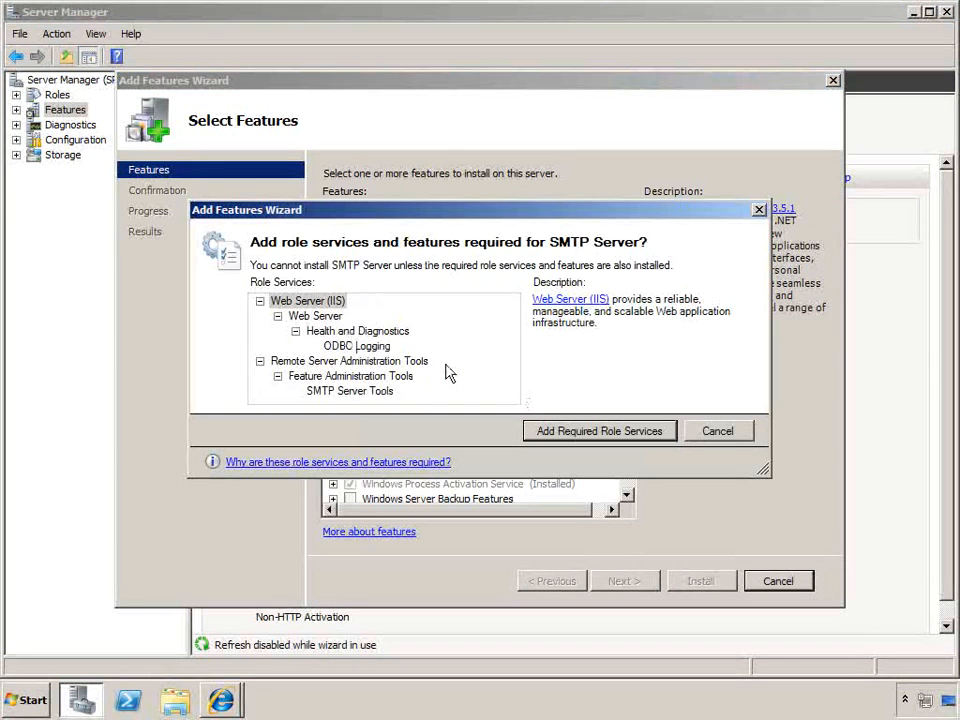
{"action": "left_click", "coordinate": [579, 430]}
Accept the default Web Server (IIS) role services, install the SMTP Server feature, and close the wizard
{"action": "left_click", "coordinate": [625, 581]}
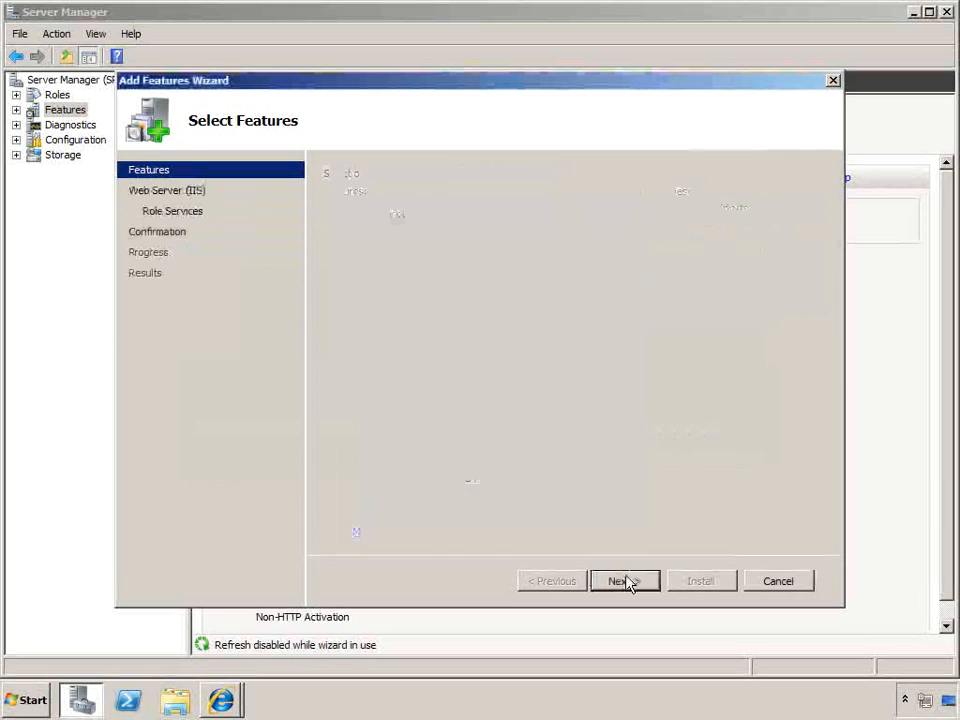
{"action": "left_click", "coordinate": [625, 581]}
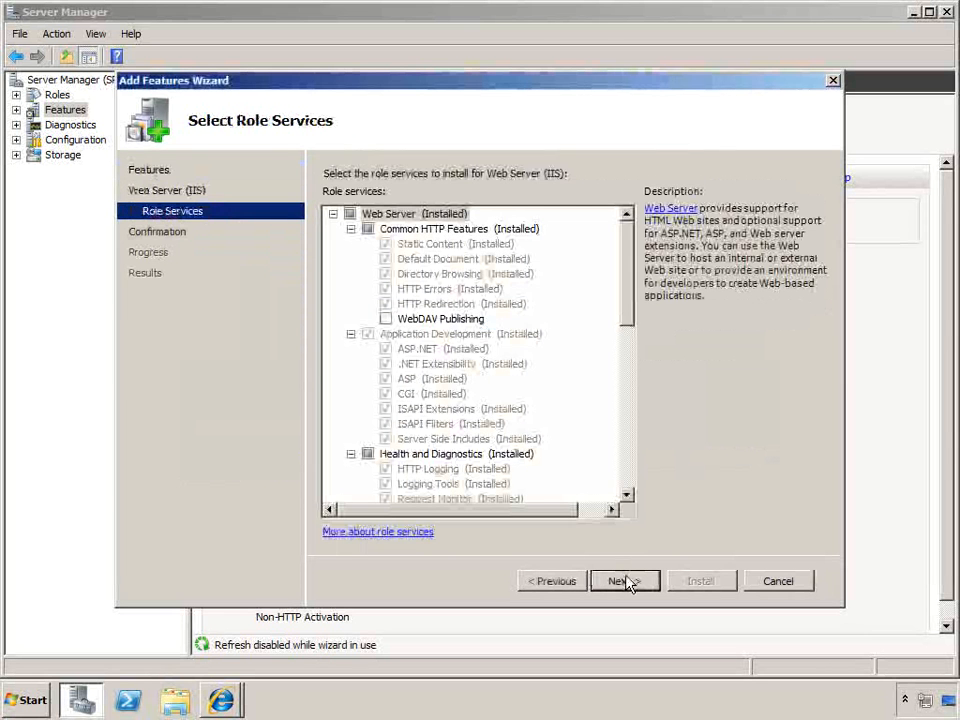
{"action": "left_click", "coordinate": [625, 581]}
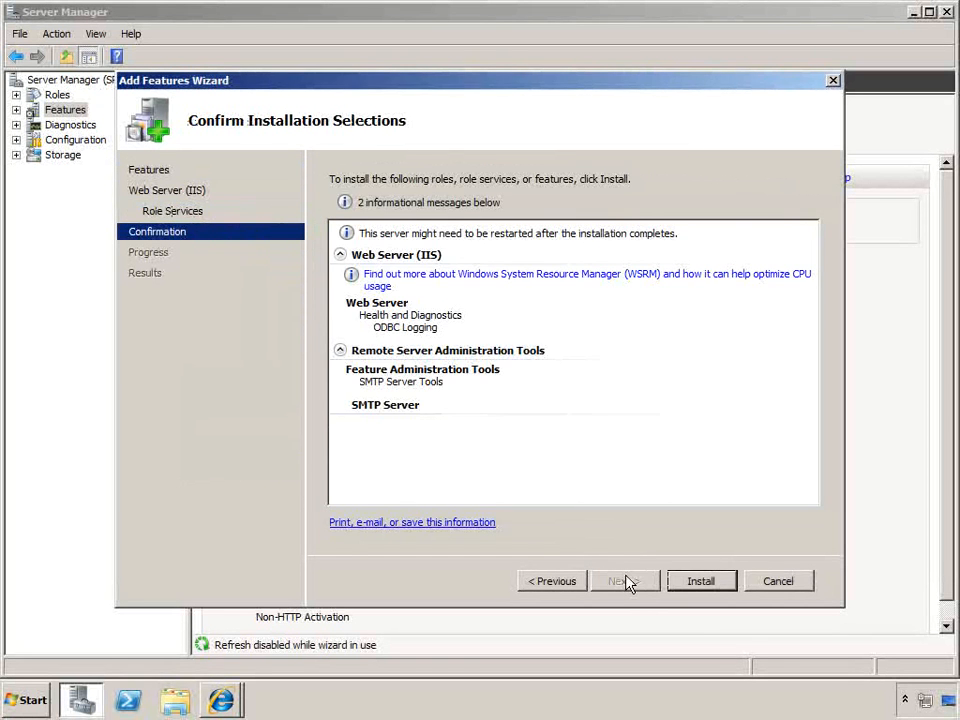
{"action": "left_click", "coordinate": [687, 580]}
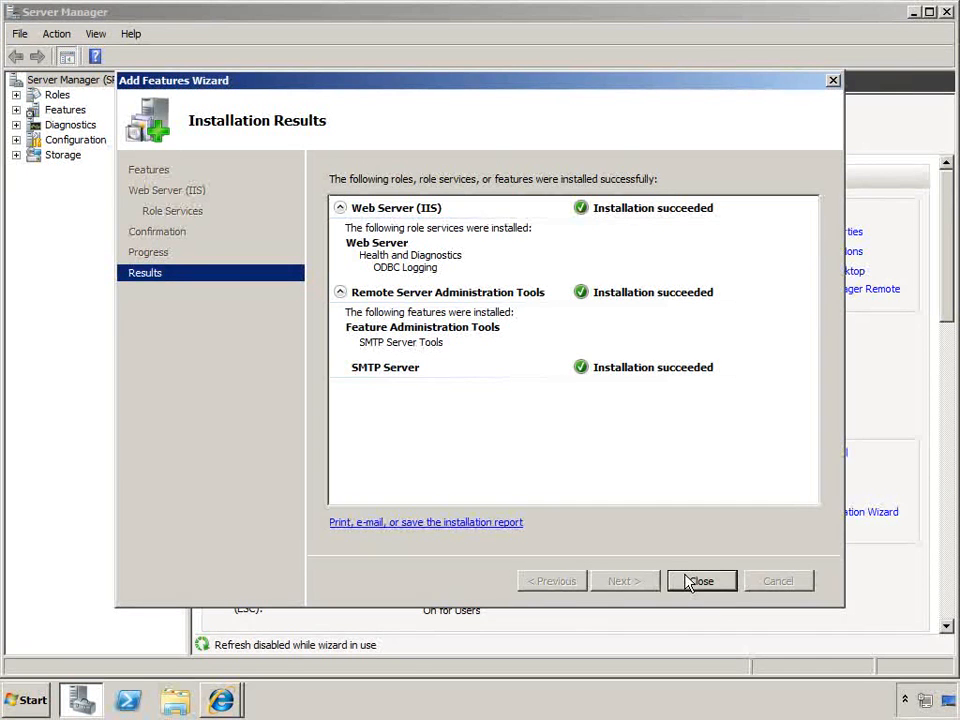
{"action": "left_click", "coordinate": [688, 582]}
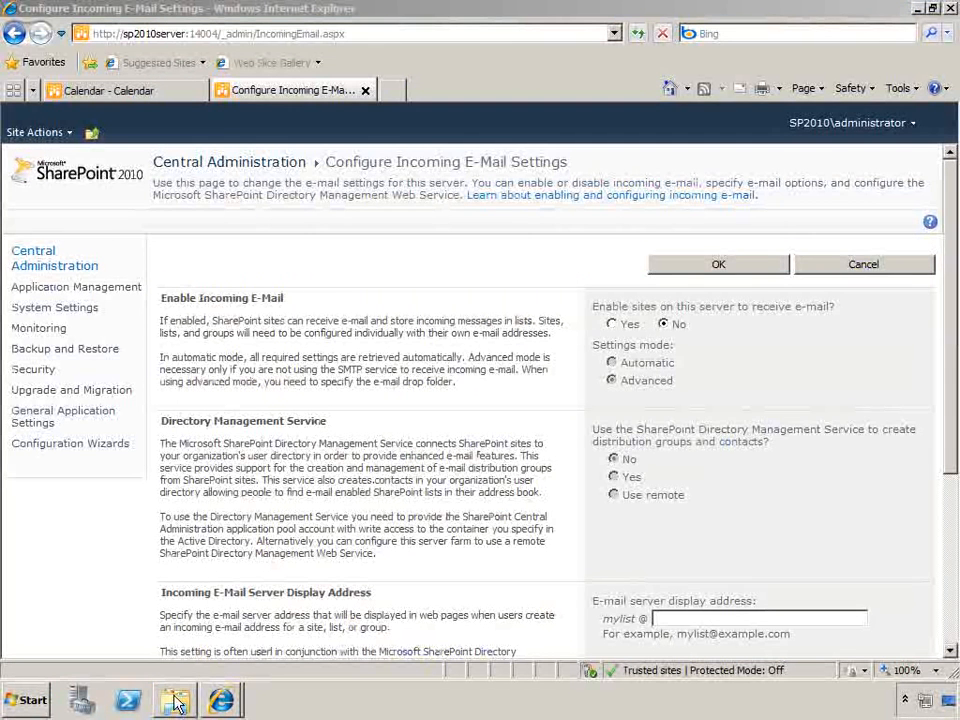
Switch to Windows Explorer and go to Control Panel\System and Security\Administrative Tools
{"action": "left_click", "coordinate": [175, 703]}
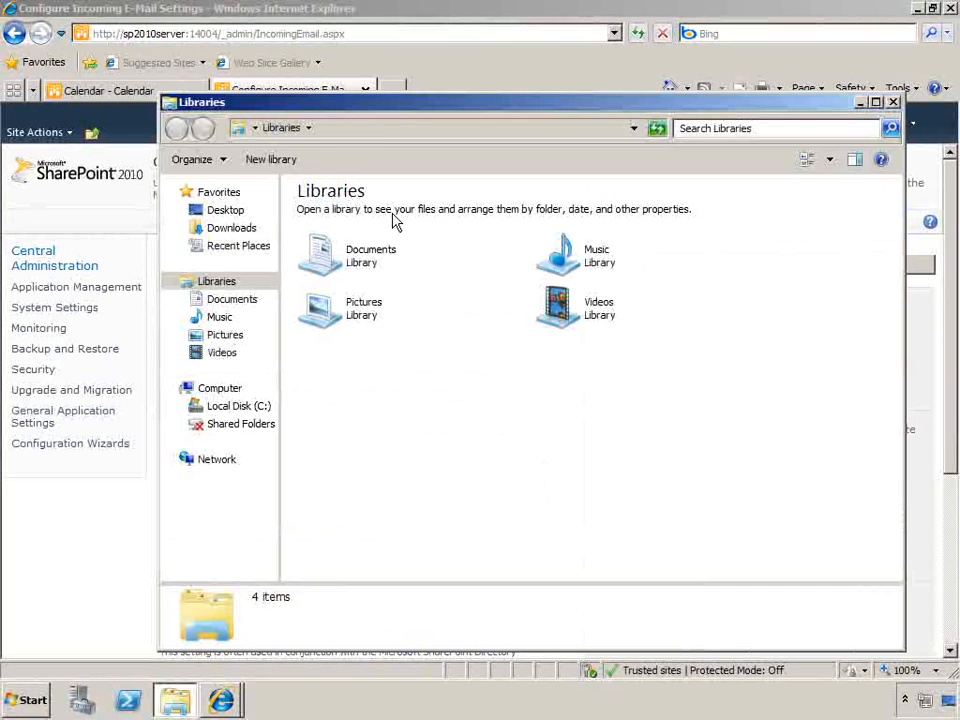
{"action": "left_click", "coordinate": [394, 133]}
{"action": "type", "text": "control"}
{"action": "key", "text": "Down"}
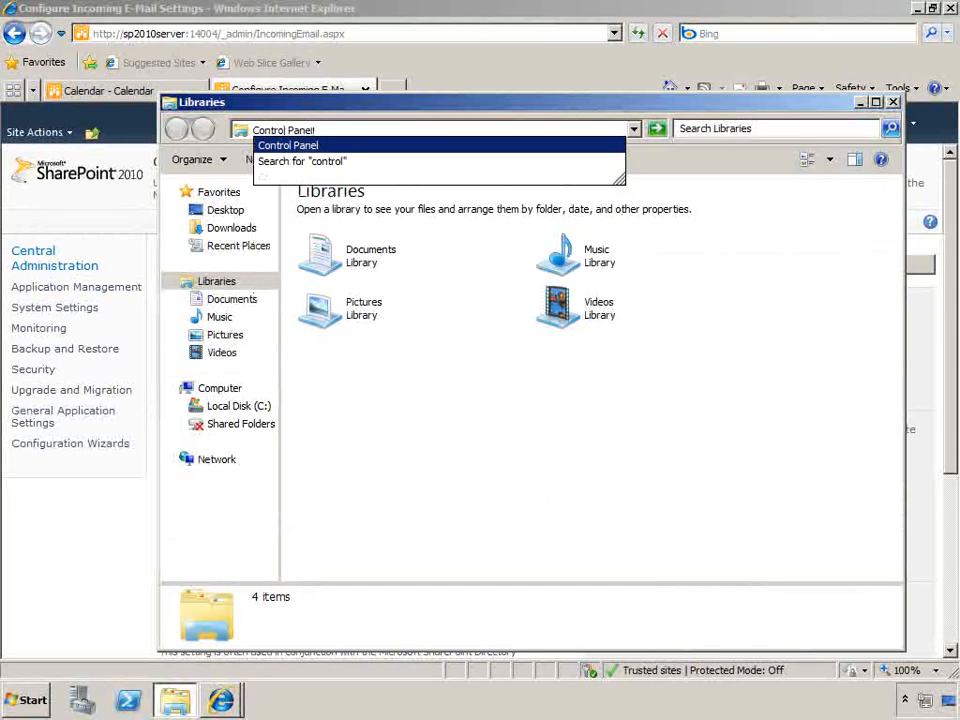
{"action": "type", "text": "\\"}
{"action": "type", "text": "s\\ad"}
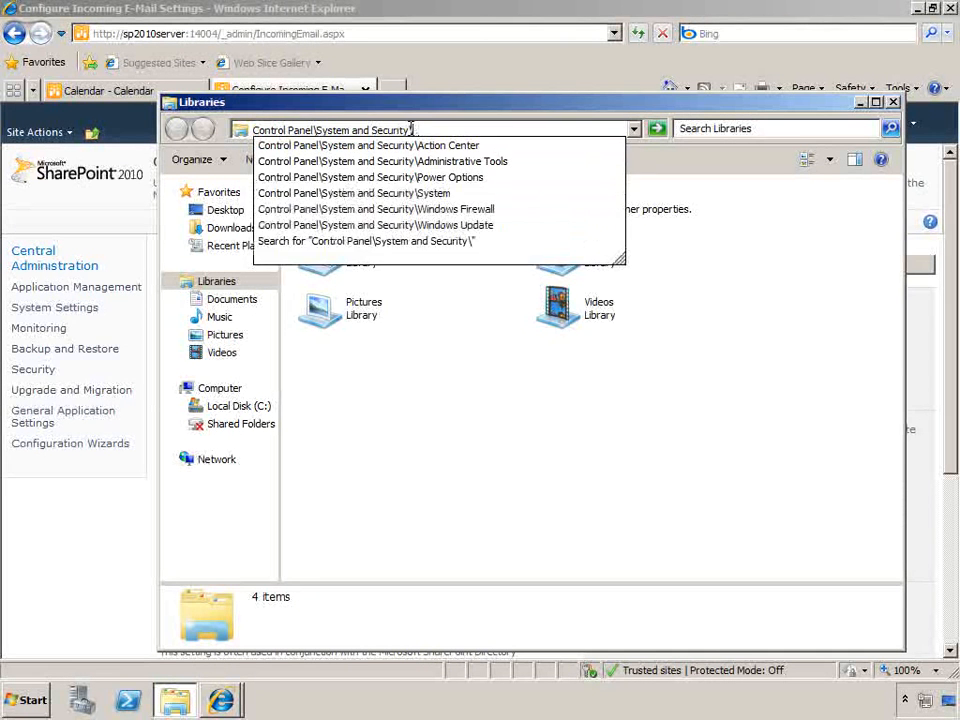
{"action": "key", "text": "Return"}
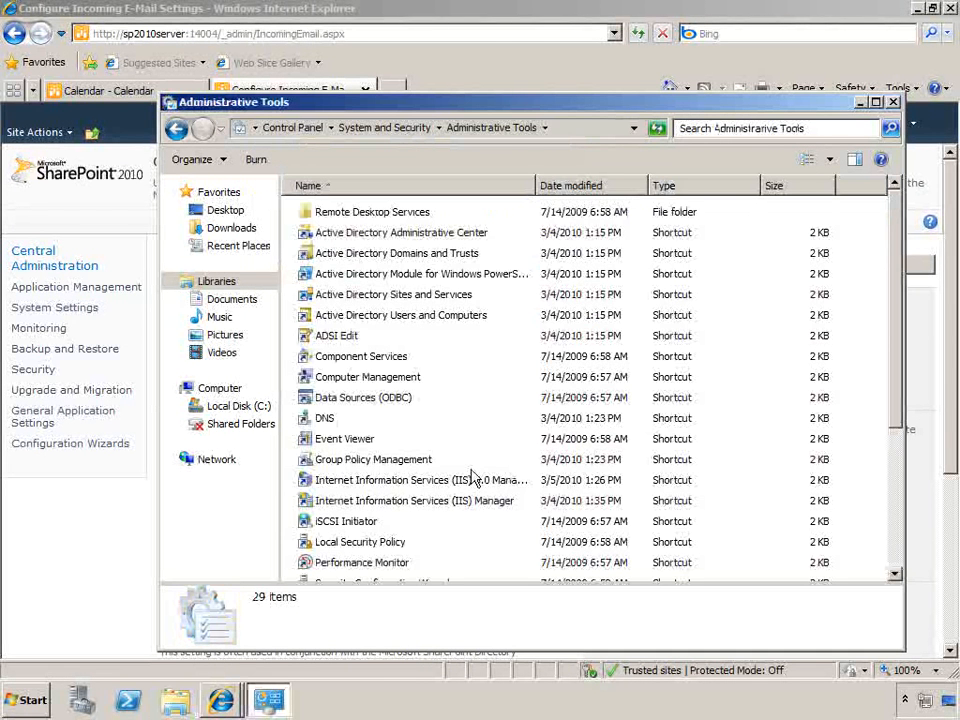
{"action": "double_click", "coordinate": [455, 500]}
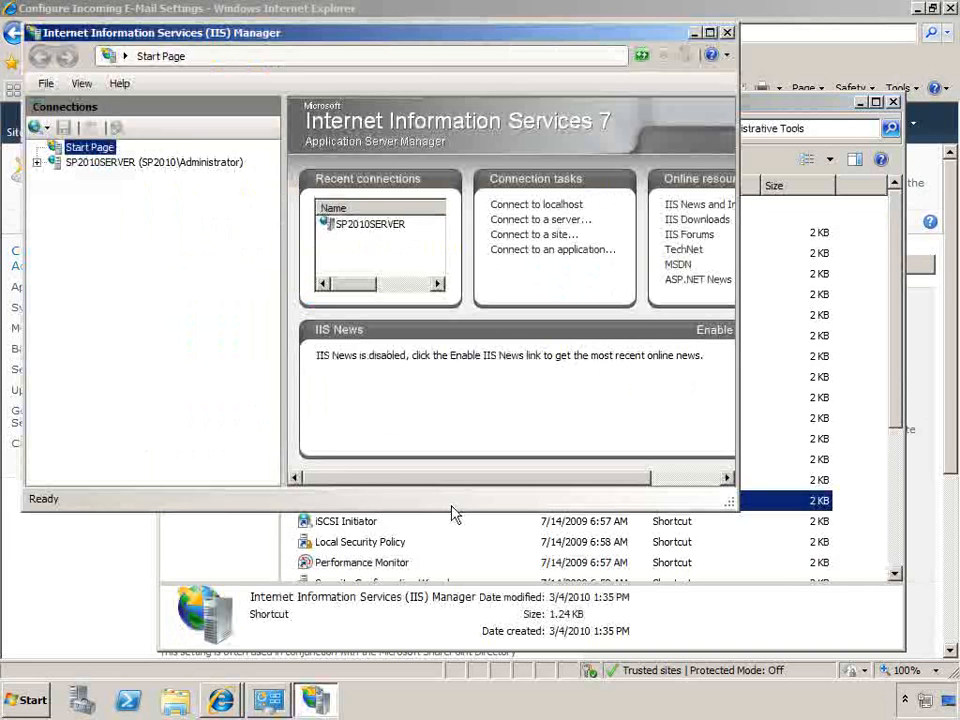
{"action": "left_click", "coordinate": [130, 163]}
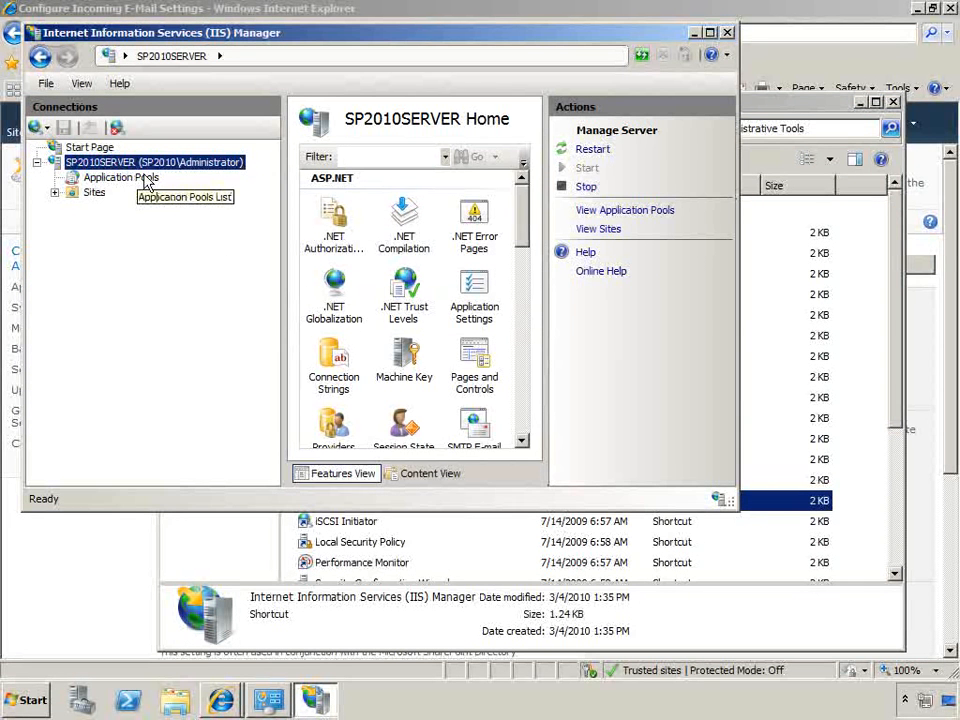
{"action": "left_click", "coordinate": [729, 33]}
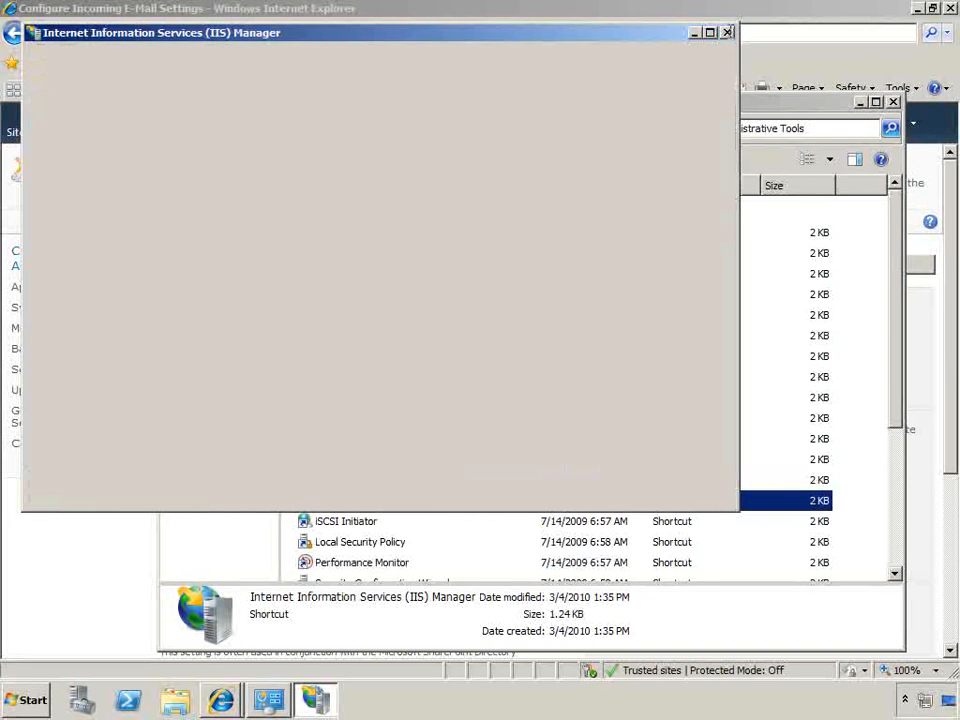
Open Internet Information Services (IIS) 6.0 Manager maximized and select SMTP Virtual Server #1 under SP2010SERVER
{"action": "left_click", "coordinate": [500, 480]}
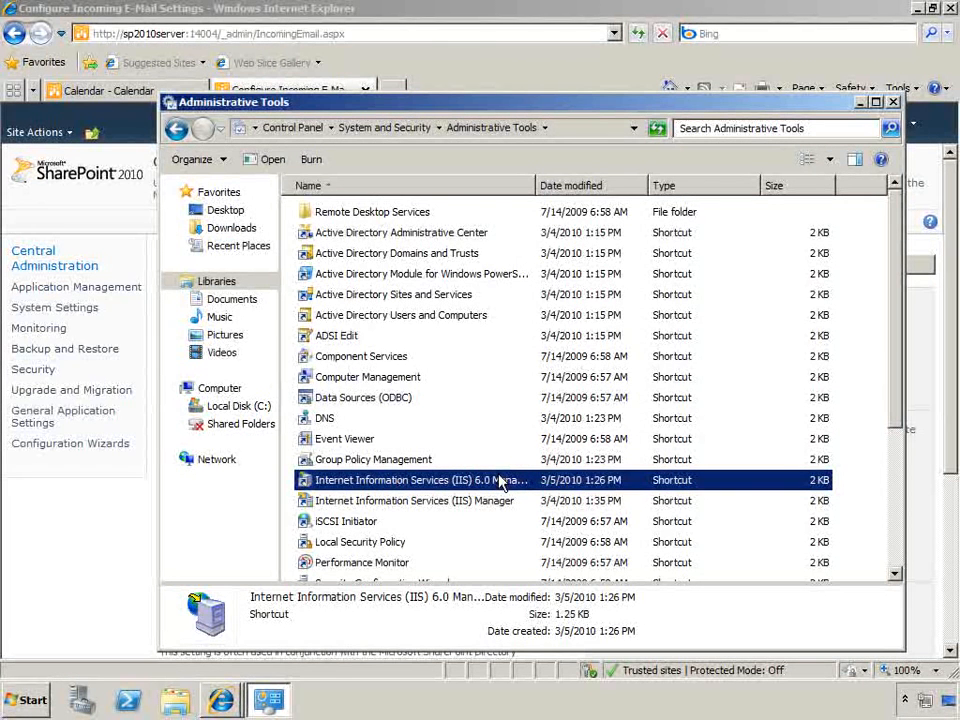
{"action": "double_click", "coordinate": [500, 482]}
{"action": "double_click", "coordinate": [369, 17]}
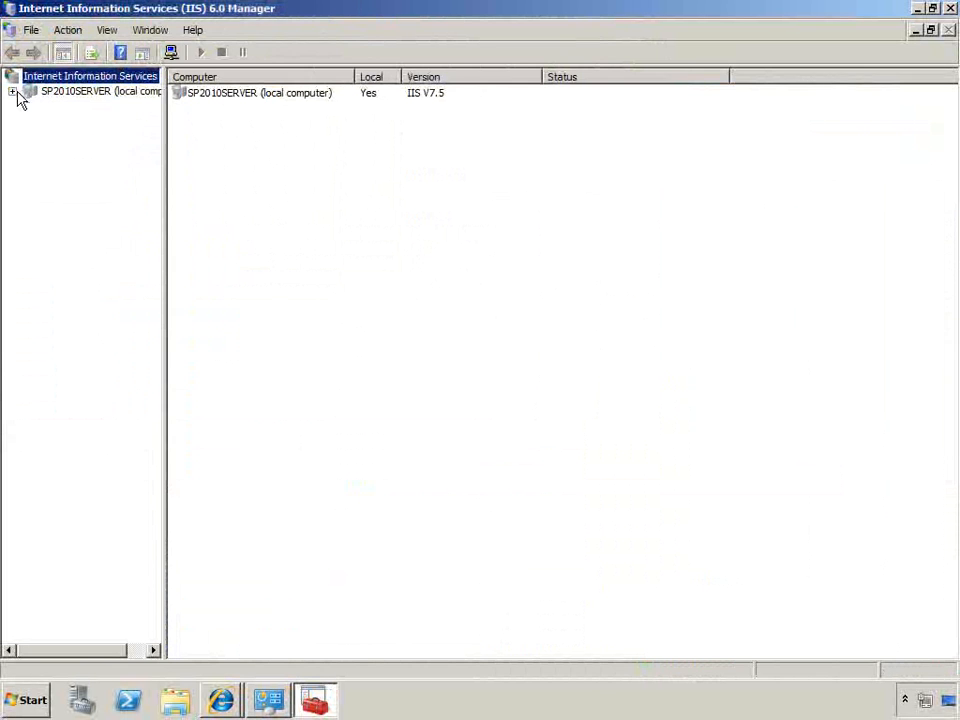
{"action": "left_click", "coordinate": [12, 91]}
{"action": "left_click", "coordinate": [30, 106]}
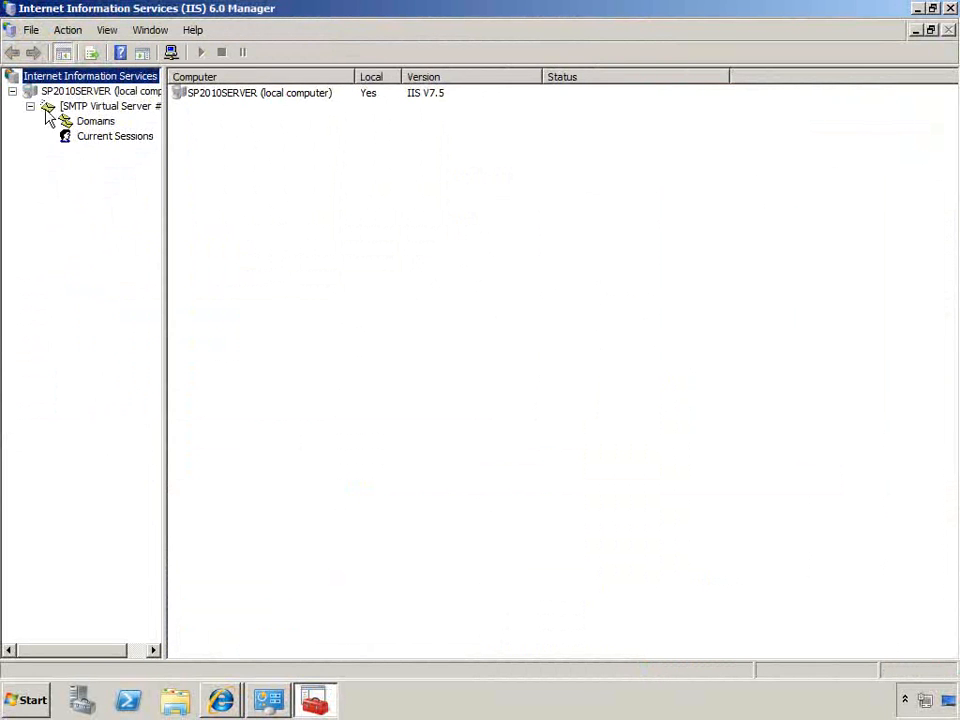
{"action": "left_click_drag", "start_coordinate": [165, 146], "coordinate": [238, 137]}
{"action": "left_click", "coordinate": [120, 107]}
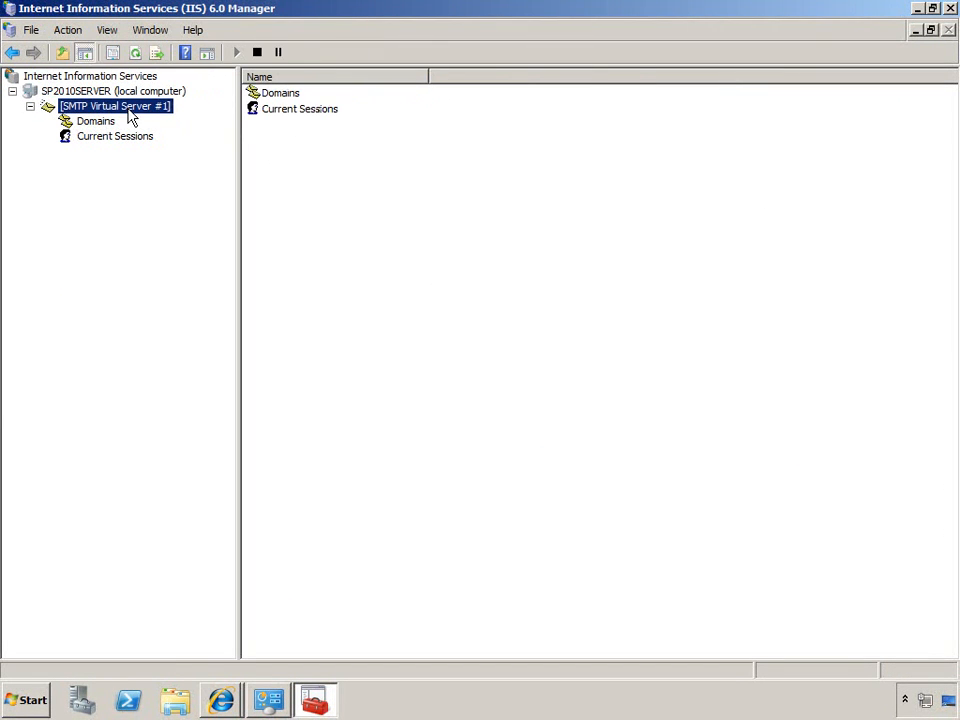
Review the authentication methods and message limits in SMTP Virtual Server #1's properties, leaving them unmodified
{"action": "right_click", "coordinate": [114, 110]}
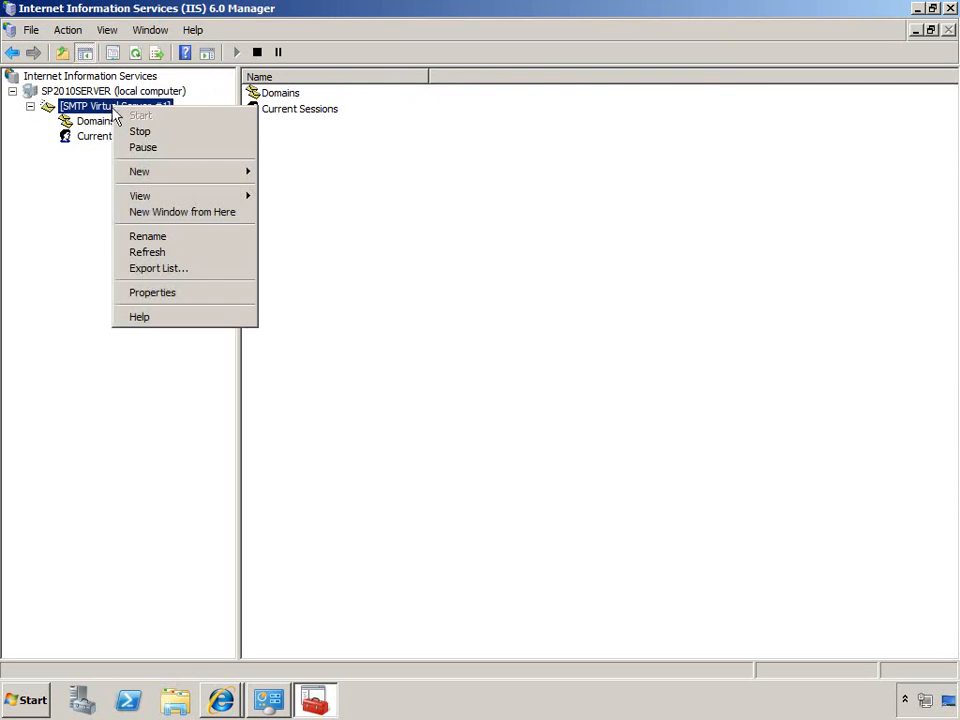
{"action": "left_click", "coordinate": [160, 296]}
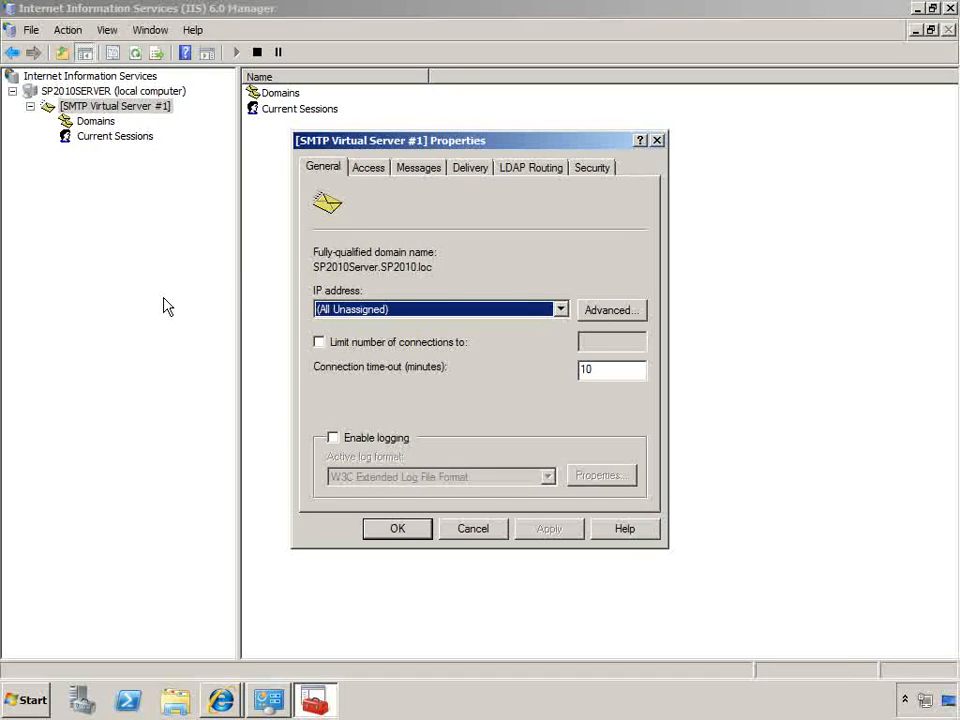
{"action": "left_click", "coordinate": [369, 172]}
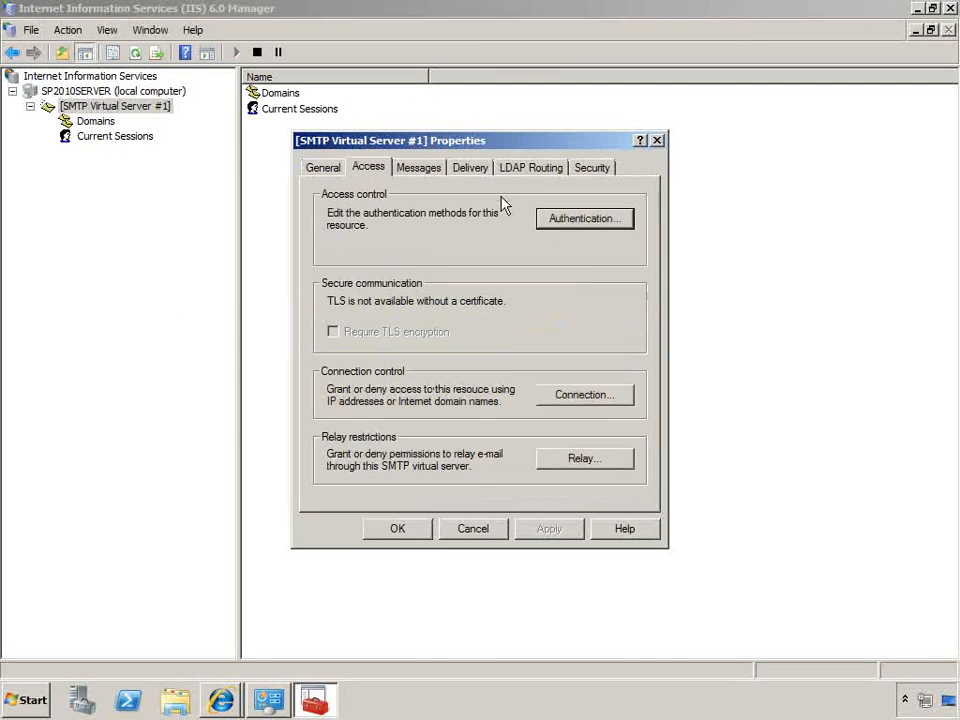
{"action": "left_click", "coordinate": [564, 222]}
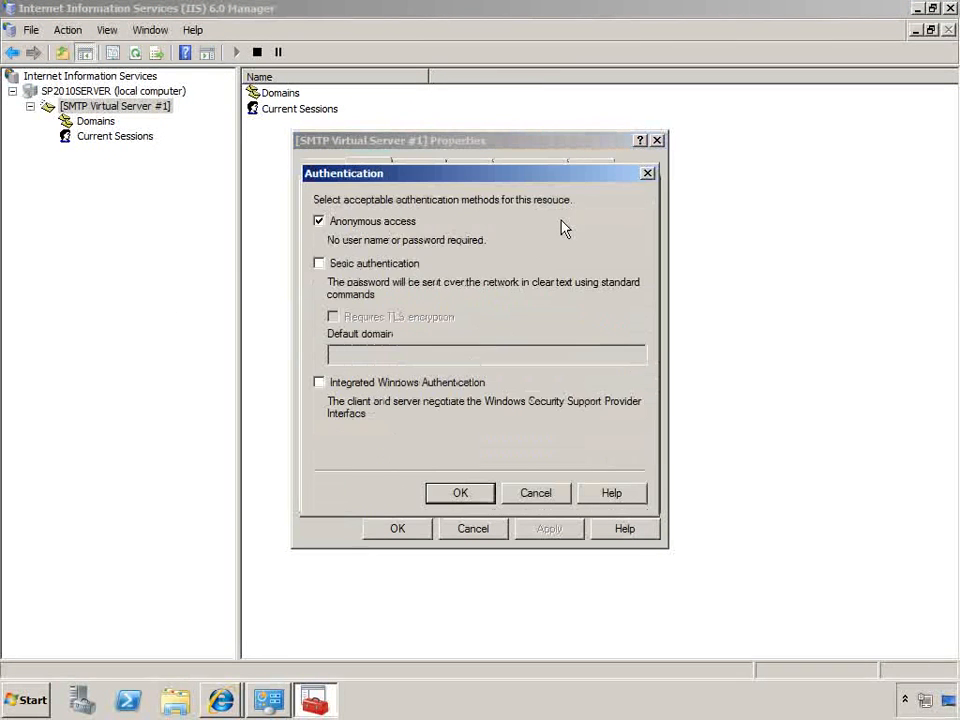
{"action": "left_click", "coordinate": [648, 175]}
{"action": "left_click", "coordinate": [414, 172]}
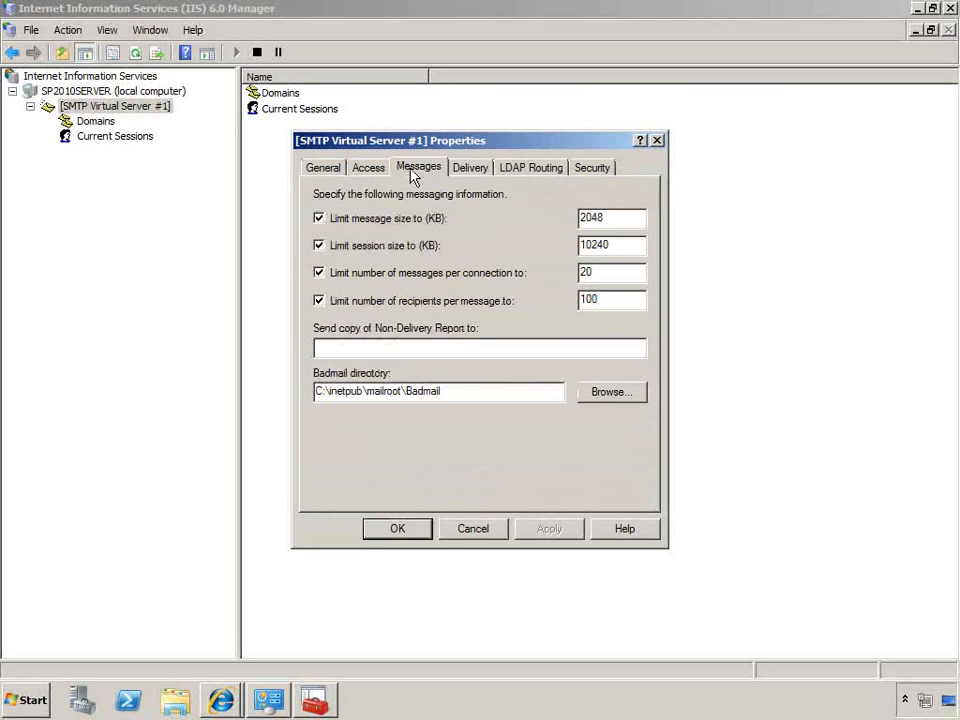
{"action": "left_click", "coordinate": [656, 140]}
View the SMTP virtual server's domains and select SP2010Server.SP2010.loc
{"action": "left_click", "coordinate": [114, 122]}
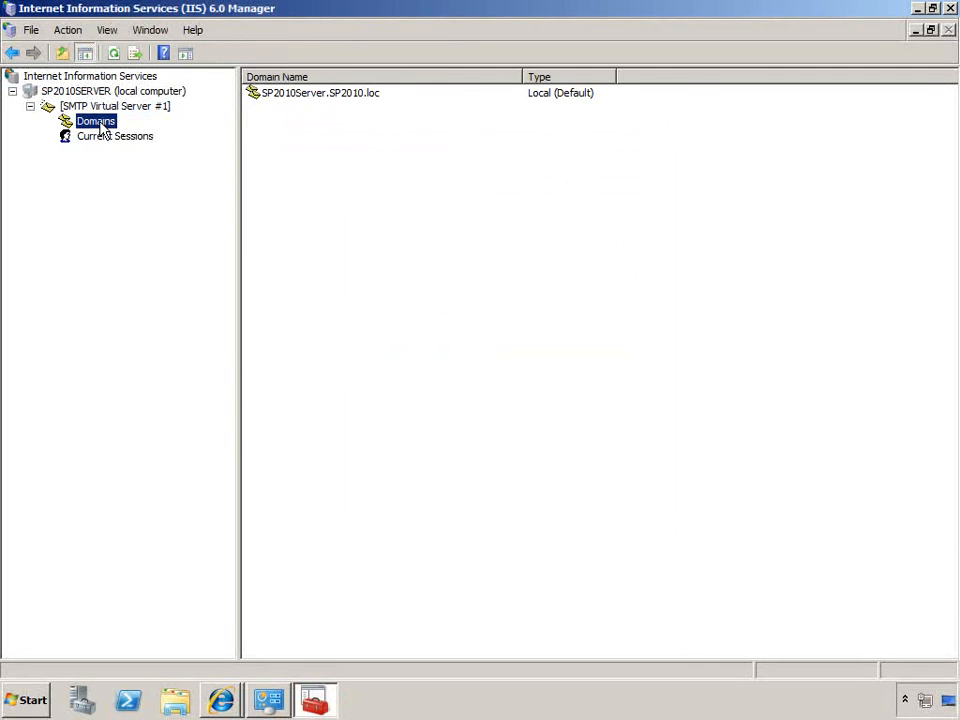
{"action": "right_click", "coordinate": [100, 124]}
{"action": "left_click", "coordinate": [281, 96]}
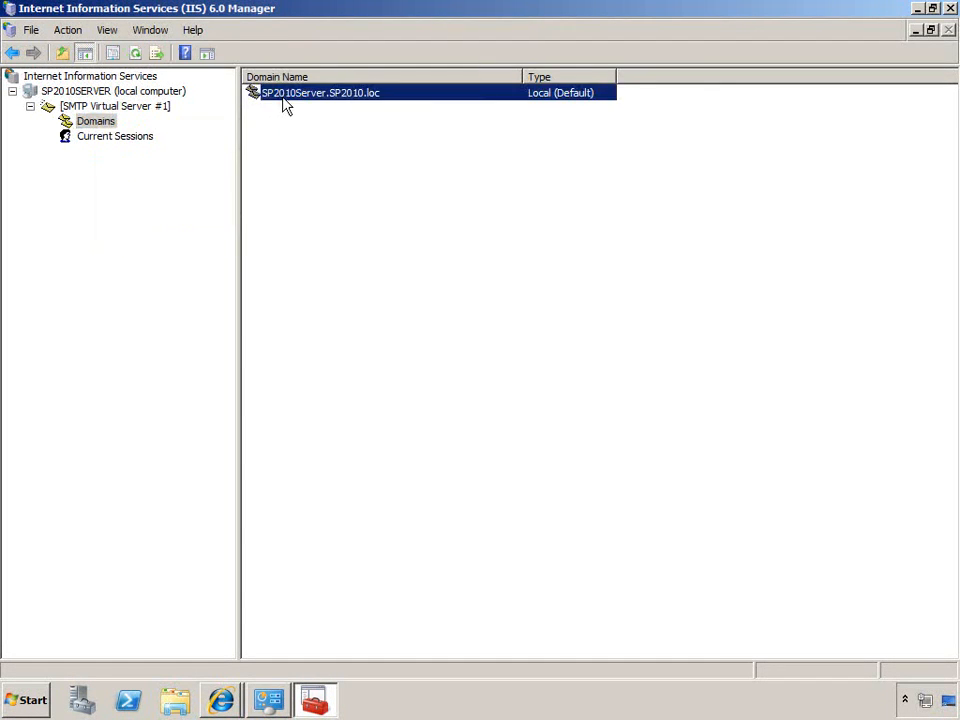
Check the drop directory in the properties of the SP2010Server.SP2010.loc domain, leaving them unmodified
{"action": "double_click", "coordinate": [282, 96]}
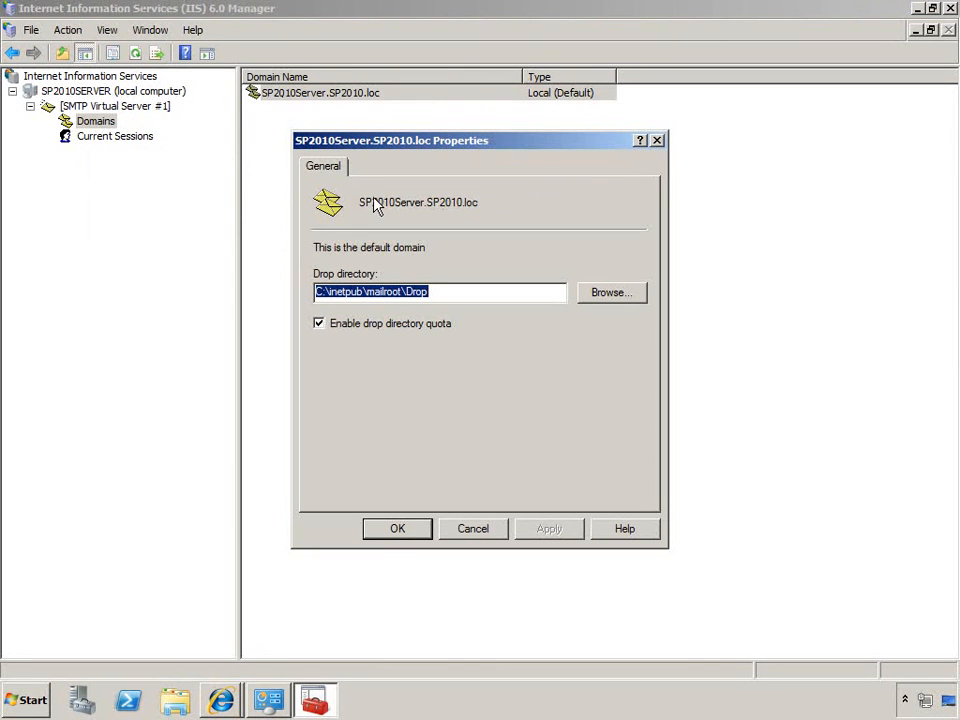
{"action": "left_click", "coordinate": [657, 141]}
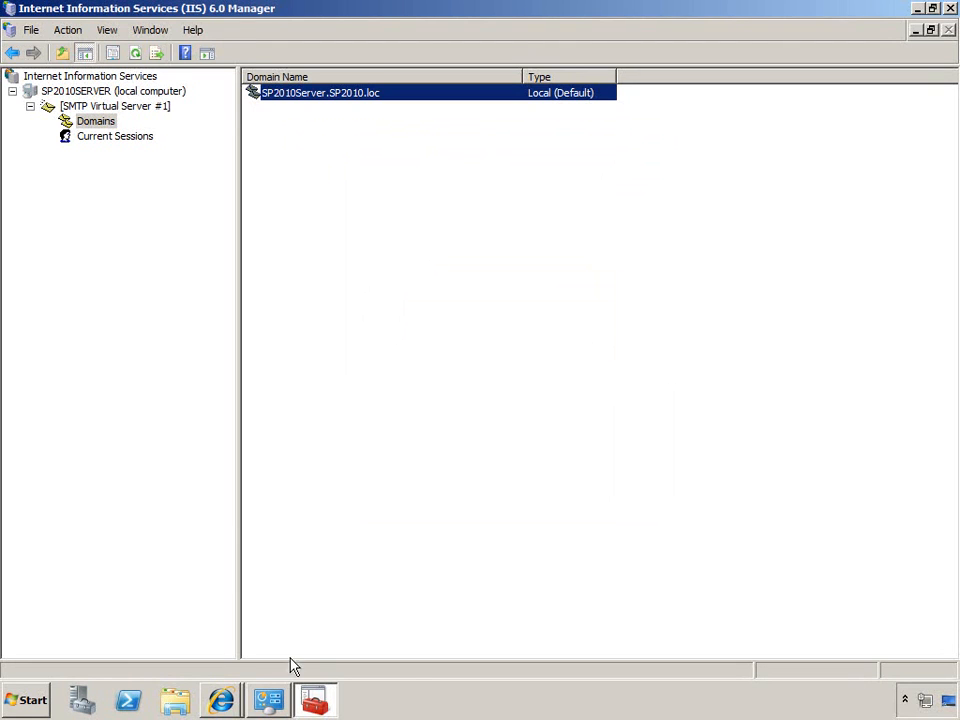
Switch to Internet Explorer, reopen Configure Incoming E-Mail Settings from System Settings, and enable sites on this server to receive e-mail
{"action": "left_click", "coordinate": [222, 701]}
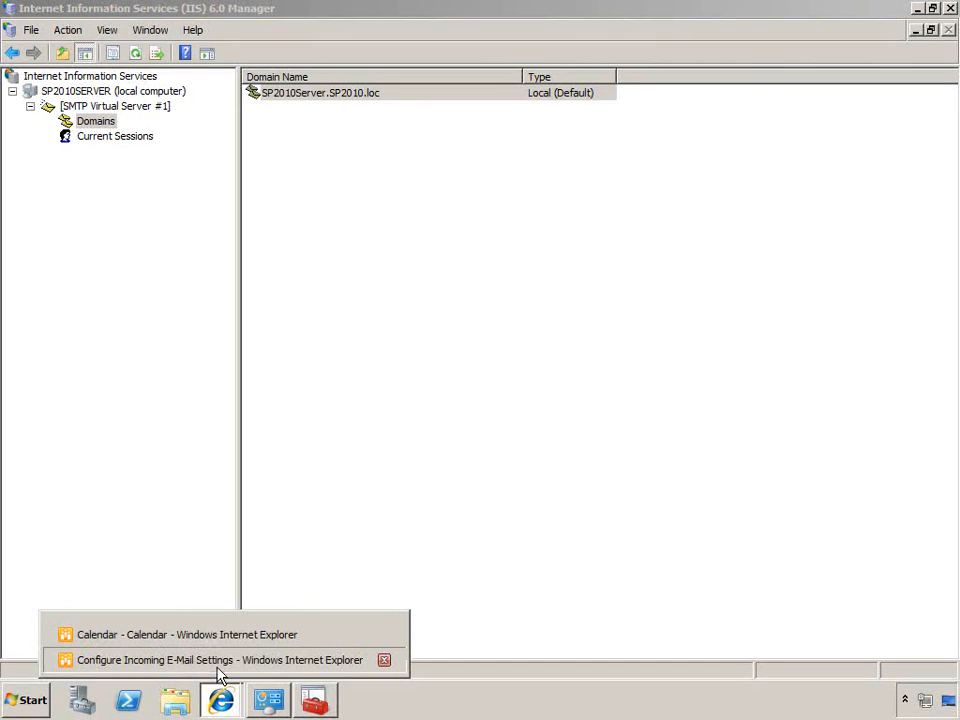
{"action": "left_click", "coordinate": [218, 662]}
{"action": "left_click", "coordinate": [612, 324]}
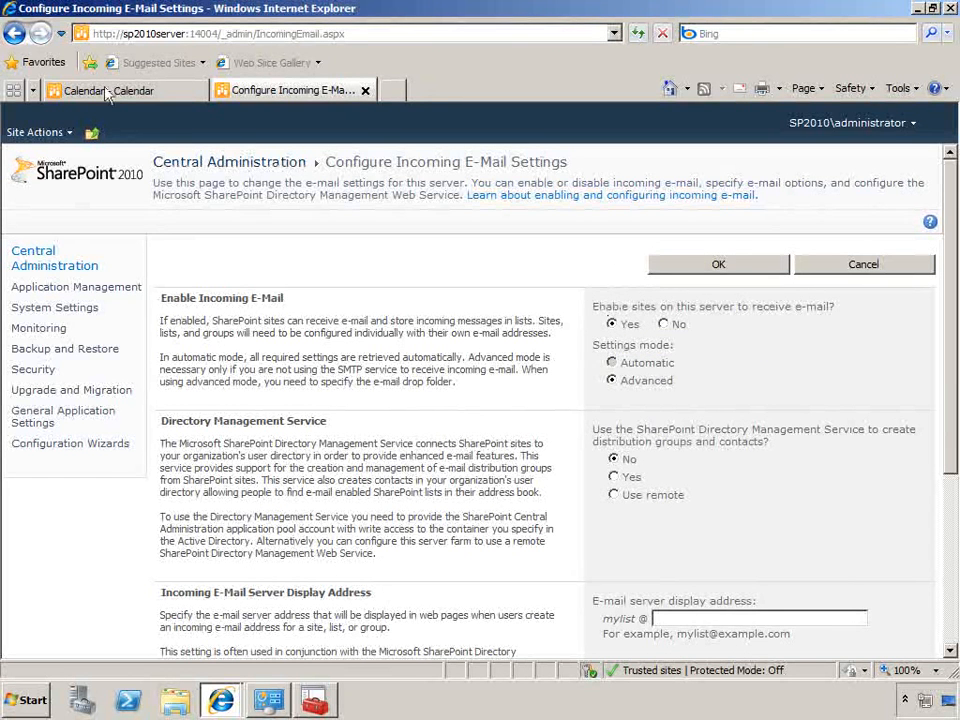
{"action": "left_click", "coordinate": [14, 33]}
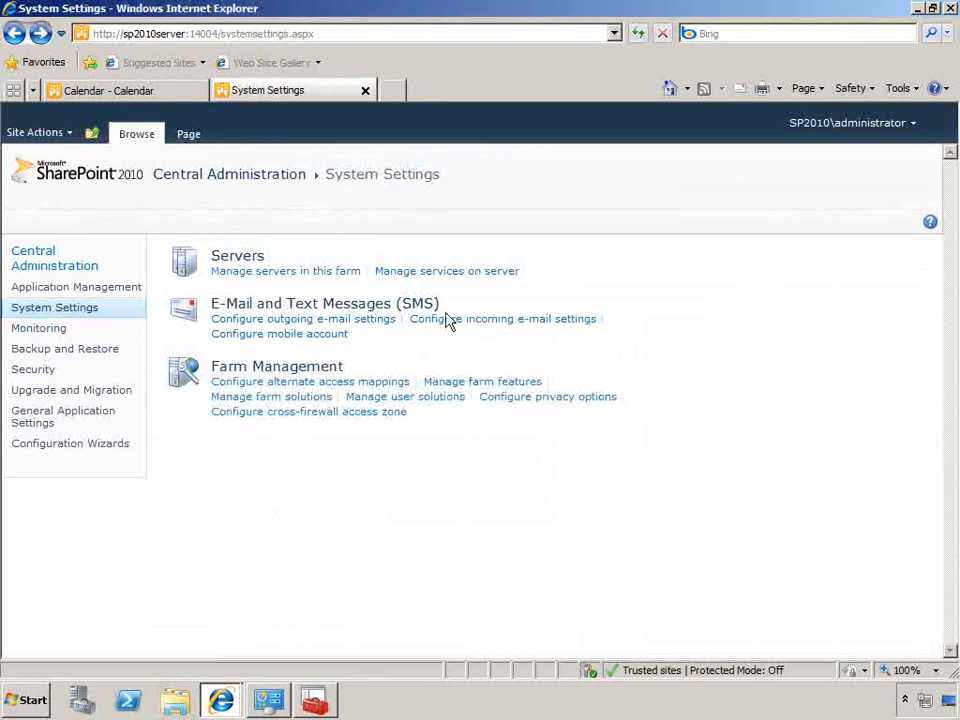
{"action": "left_click", "coordinate": [480, 323]}
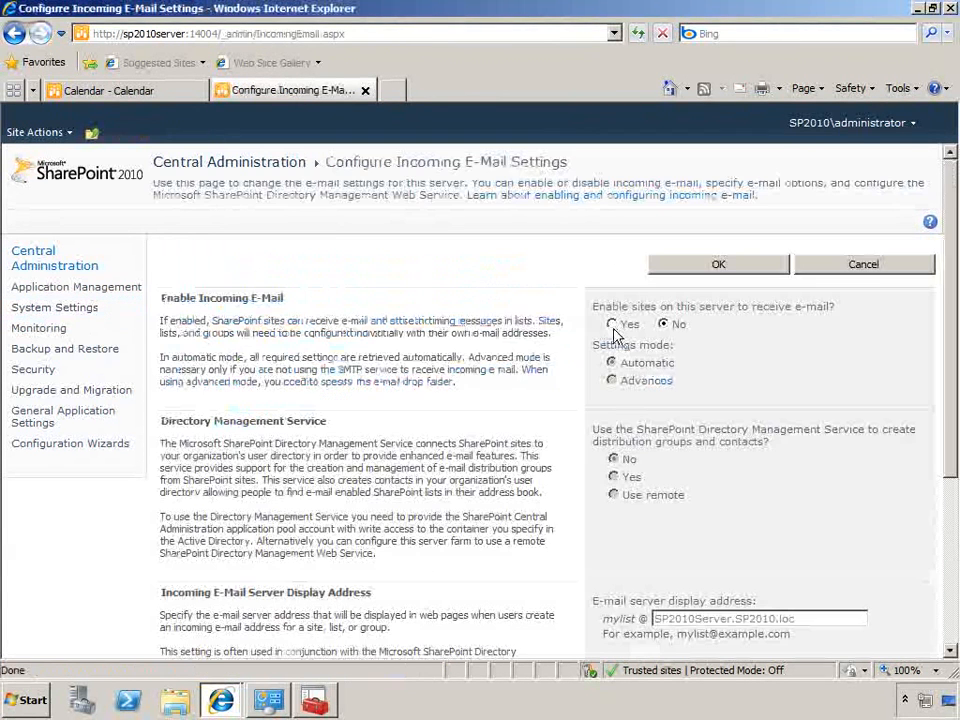
{"action": "left_click", "coordinate": [613, 325]}
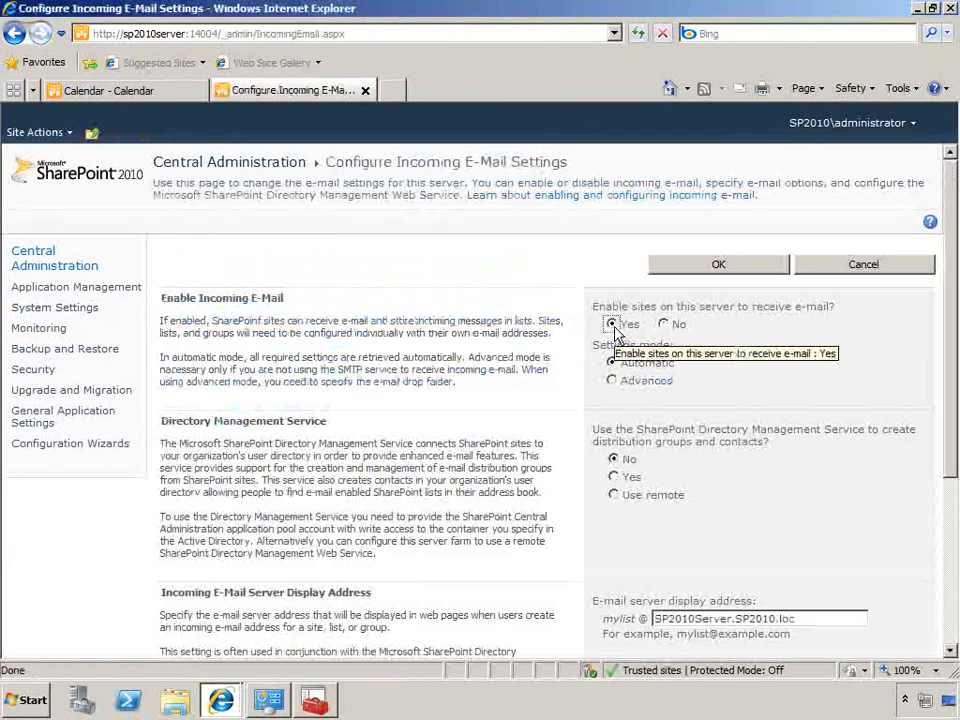
Set the incoming e-mail settings mode to Advanced with the drop folder c:\inetpub\mailroot\drop, and save the settings
{"action": "left_click_drag", "start_coordinate": [947, 424], "coordinate": [947, 455]}
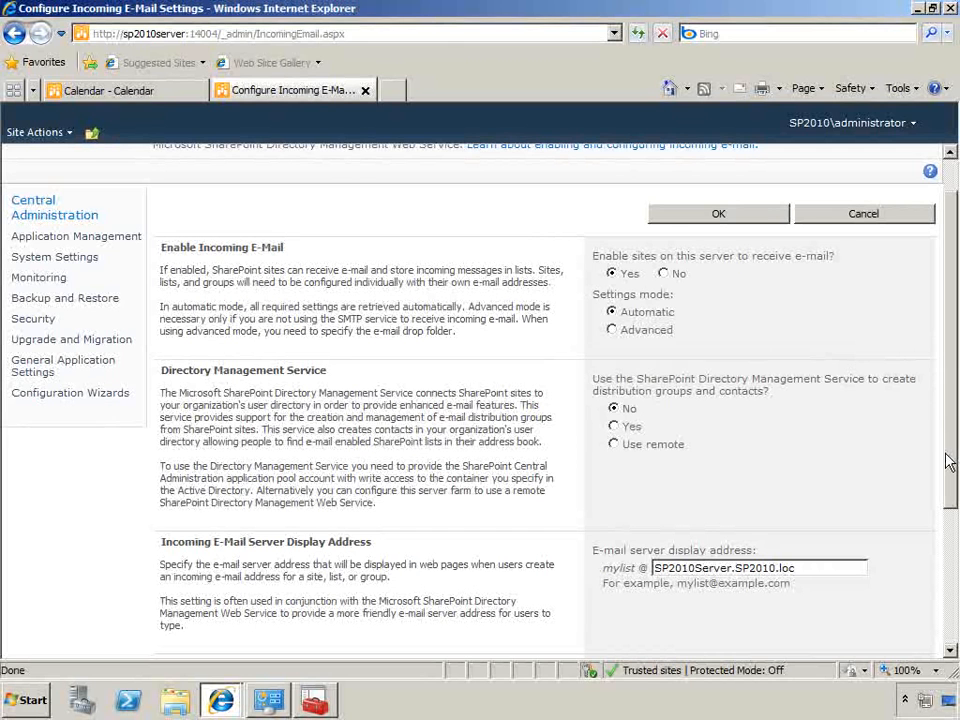
{"action": "left_click_drag", "start_coordinate": [950, 462], "coordinate": [945, 514]}
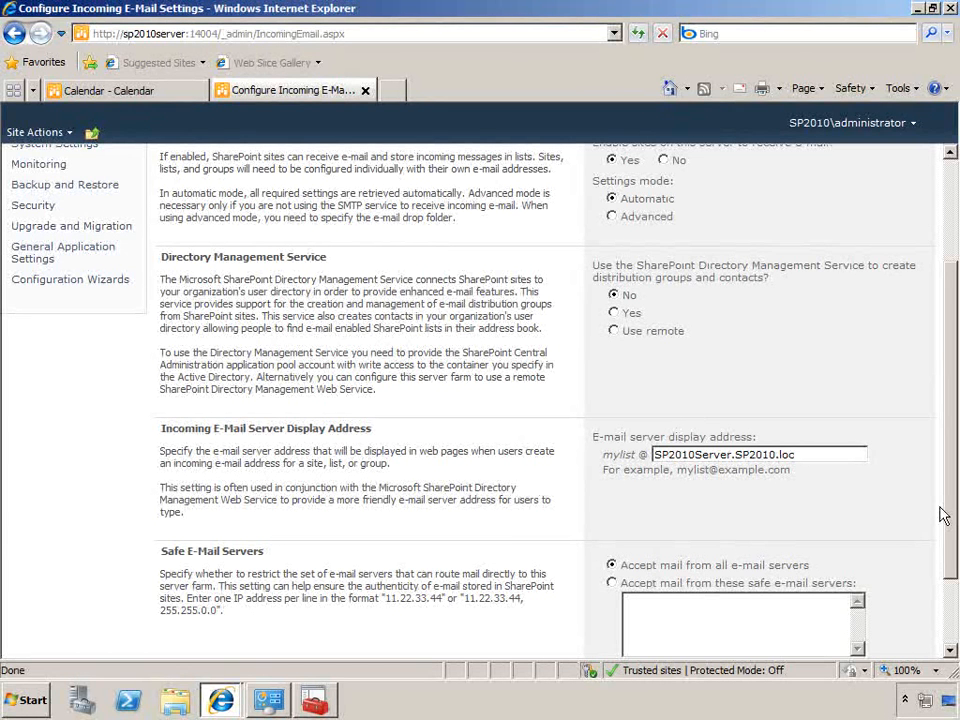
{"action": "left_click", "coordinate": [612, 217]}
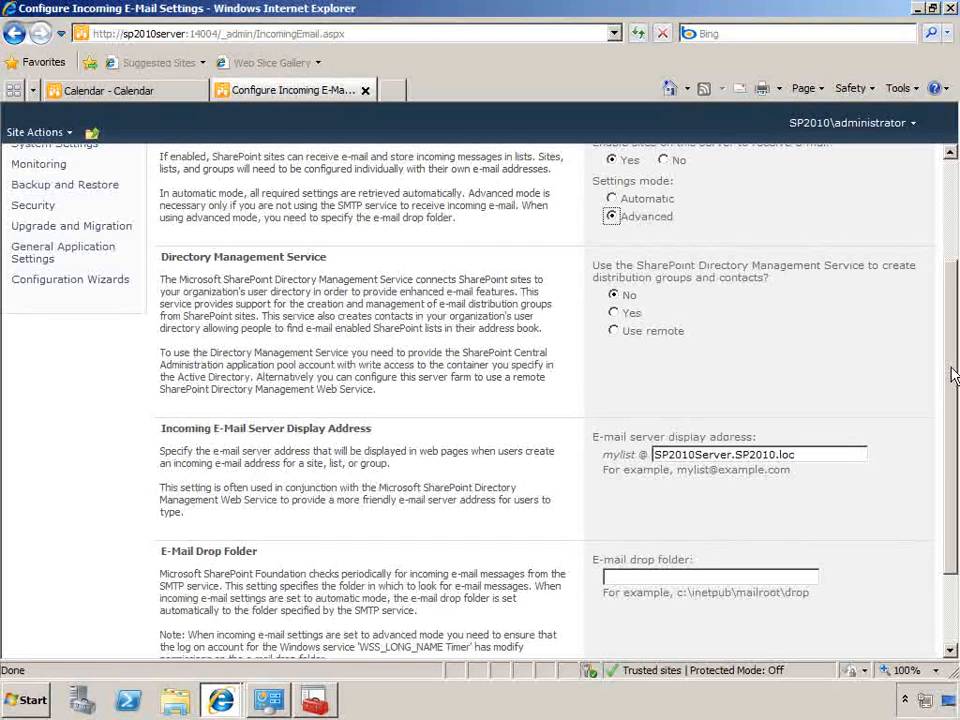
{"action": "scroll", "coordinate": [953, 374], "scroll_direction": "down", "scroll_amount": 3}
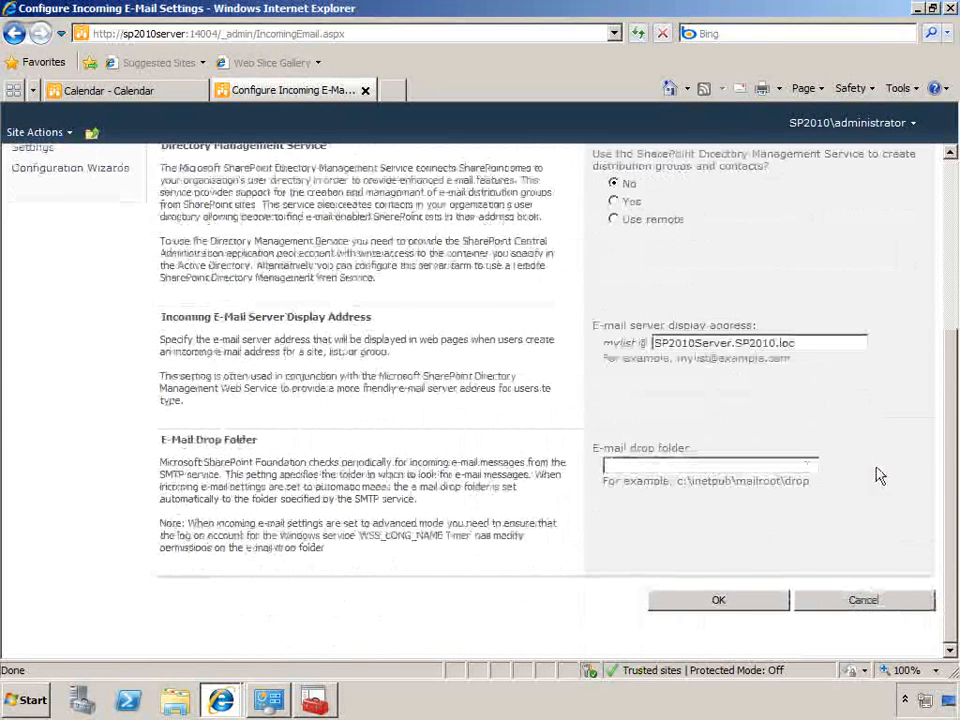
{"action": "left_click_drag", "start_coordinate": [679, 484], "coordinate": [810, 485]}
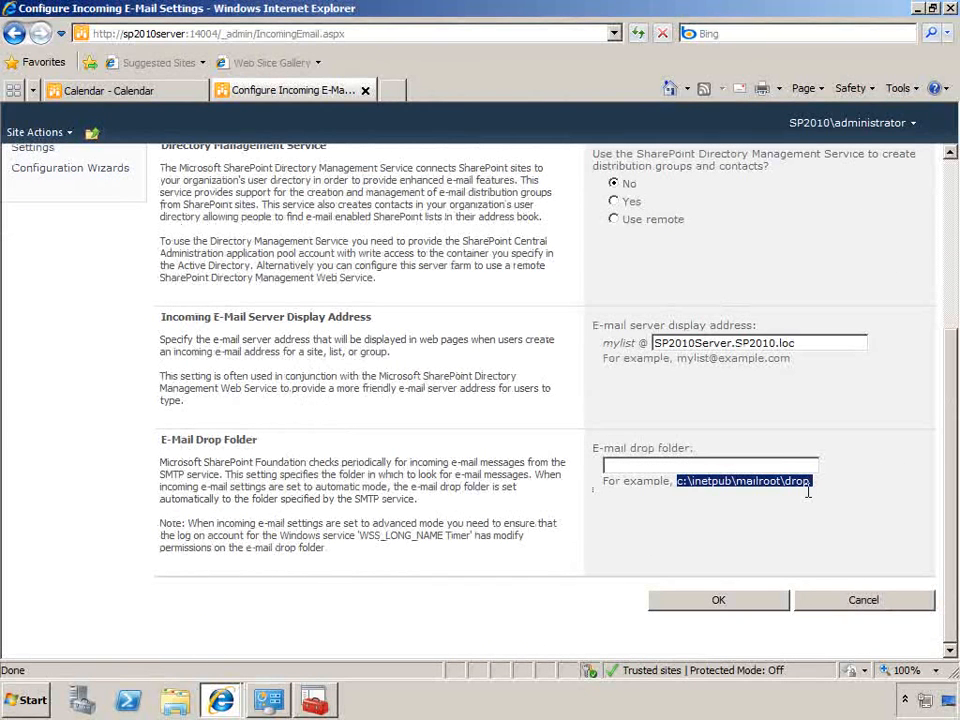
{"action": "key", "text": "ctrl+c"}
{"action": "left_click", "coordinate": [801, 467]}
{"action": "key", "text": "ctrl+v"}
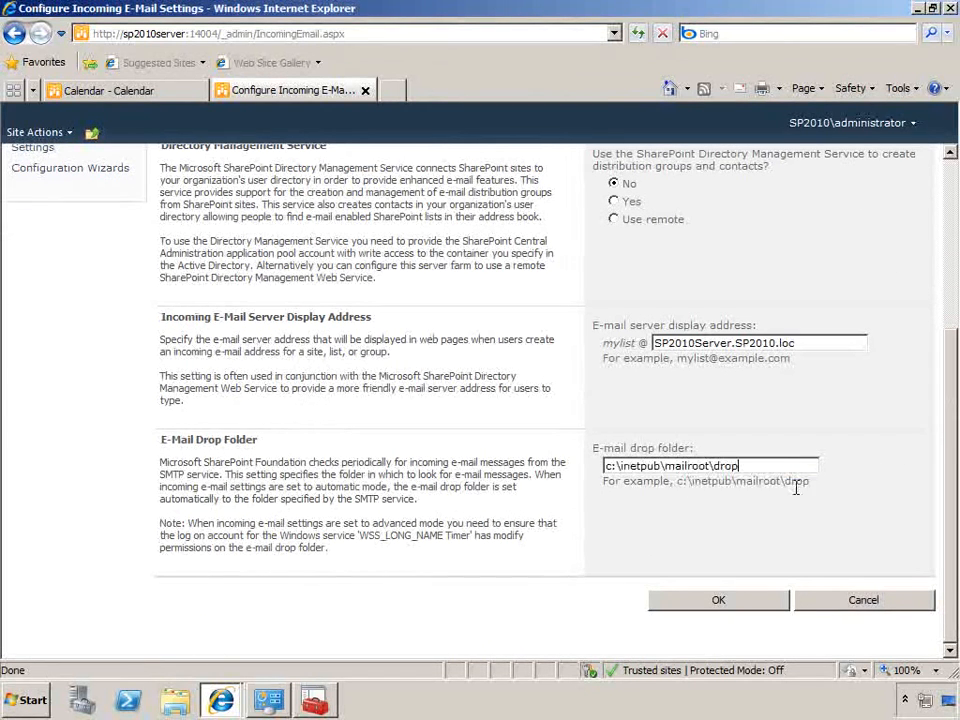
{"action": "left_click", "coordinate": [745, 598]}
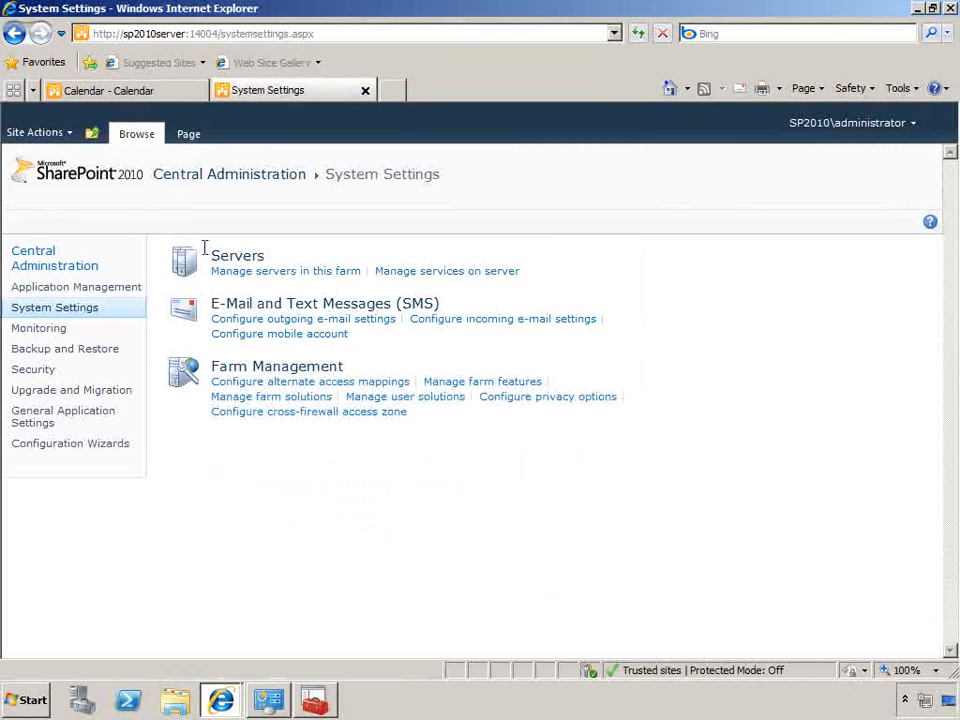
Open the incoming e-mail settings of the Calendar list from its List Settings
{"action": "left_click", "coordinate": [146, 92]}
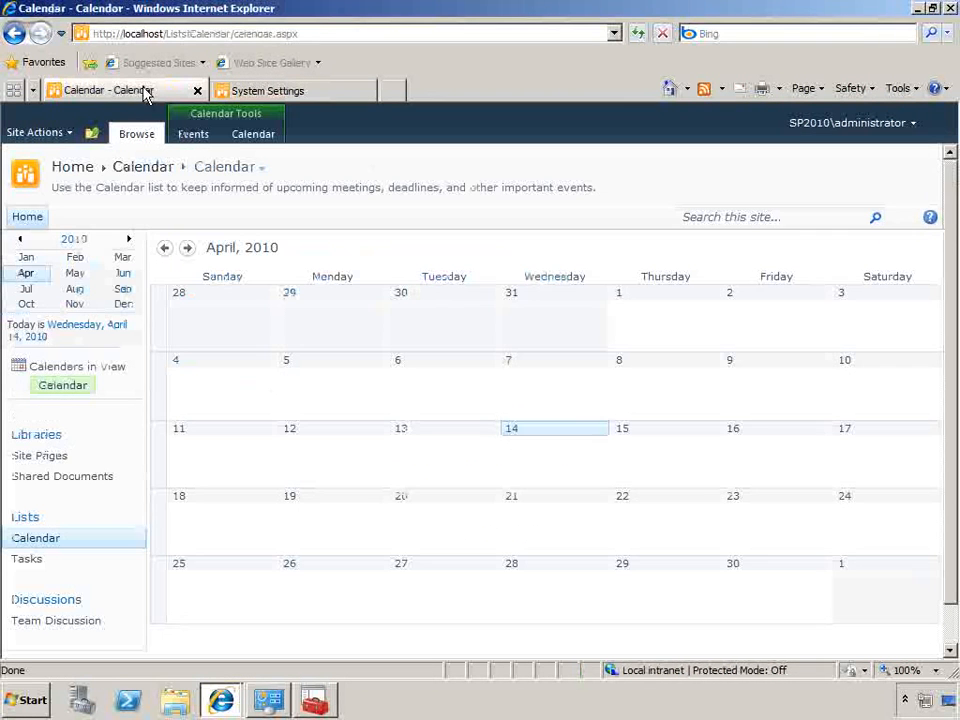
{"action": "left_click", "coordinate": [256, 140]}
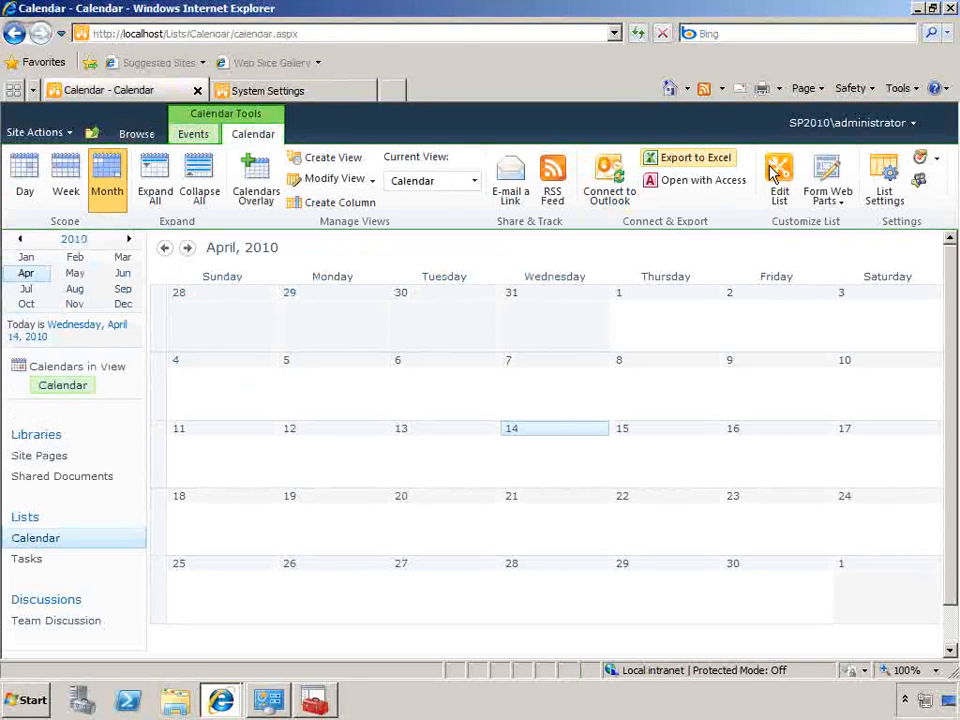
{"action": "left_click", "coordinate": [884, 190]}
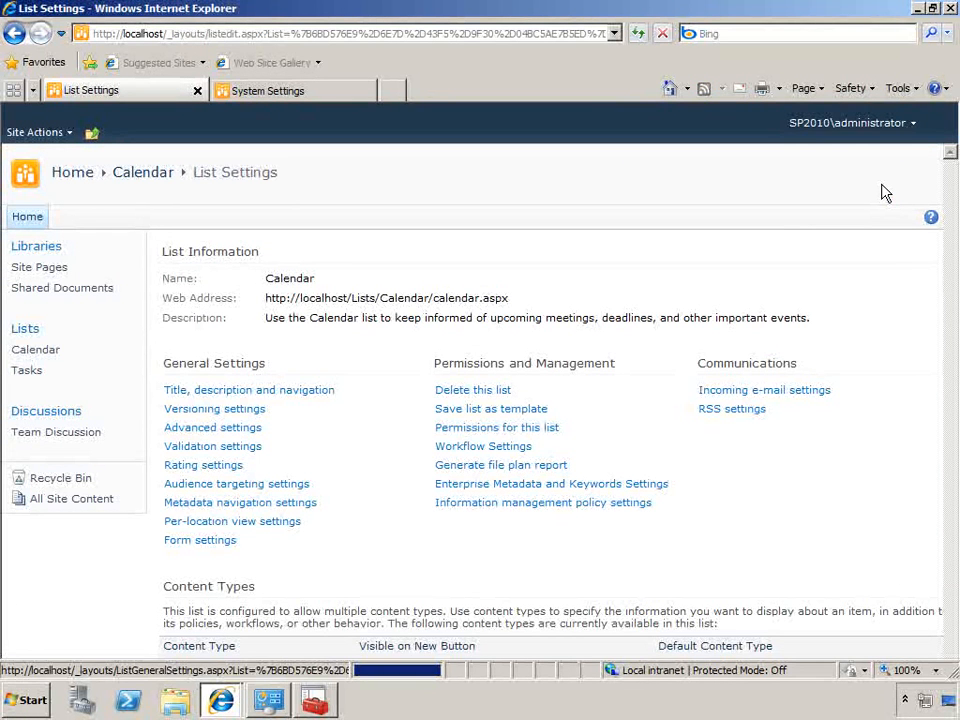
{"action": "left_click", "coordinate": [804, 392]}
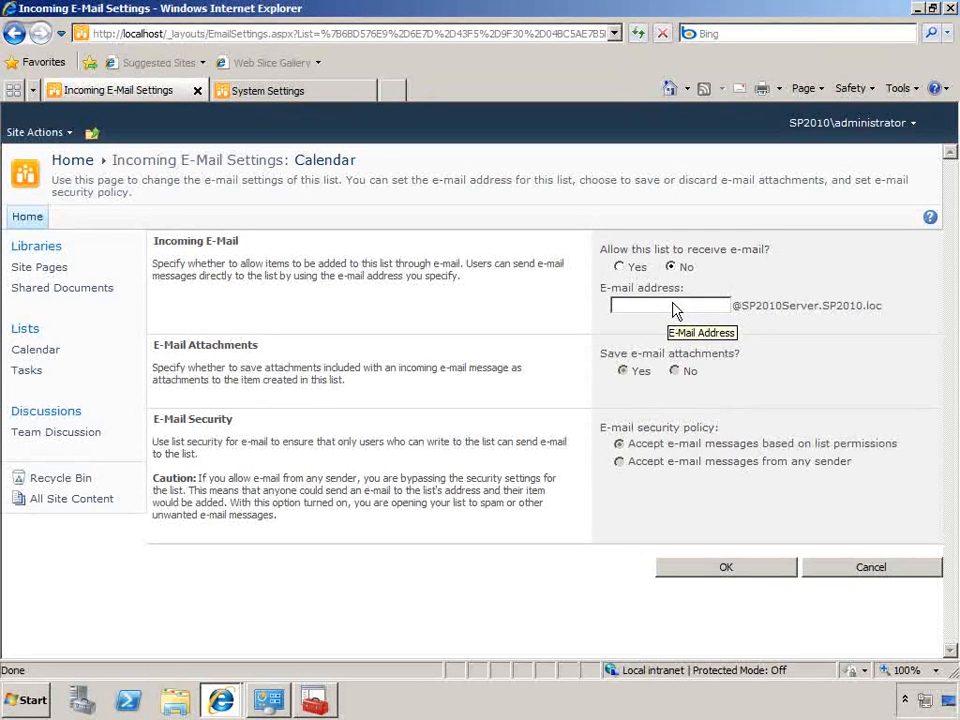
Allow the Calendar list to receive e-mail under the alias calendar, accept messages from any sender, and save
{"action": "left_click", "coordinate": [620, 266]}
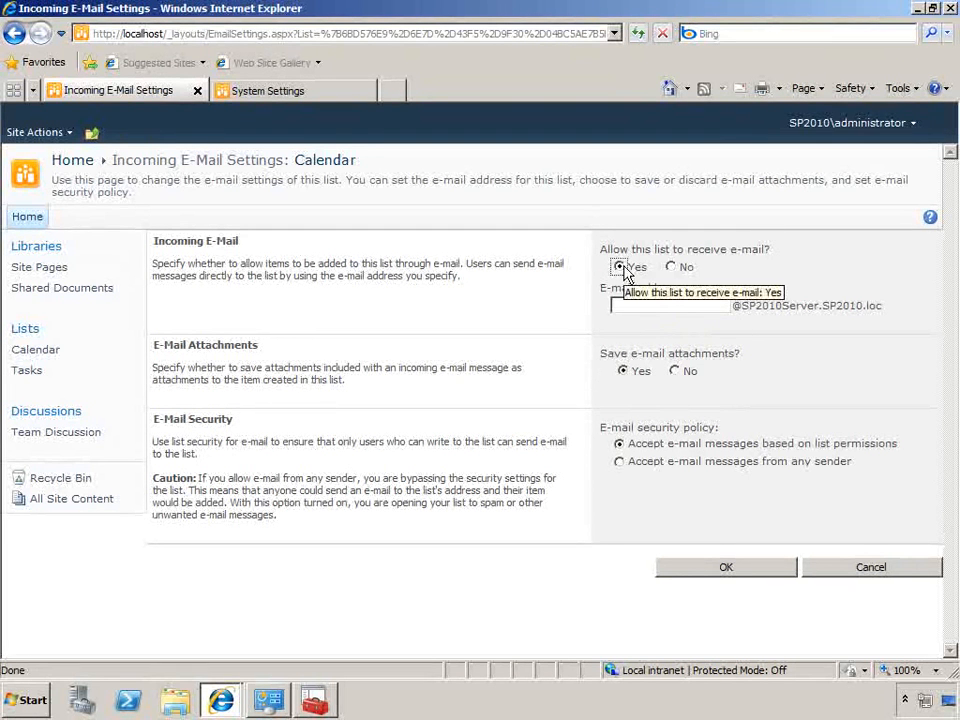
{"action": "left_click", "coordinate": [660, 305]}
{"action": "type", "text": "ca"}
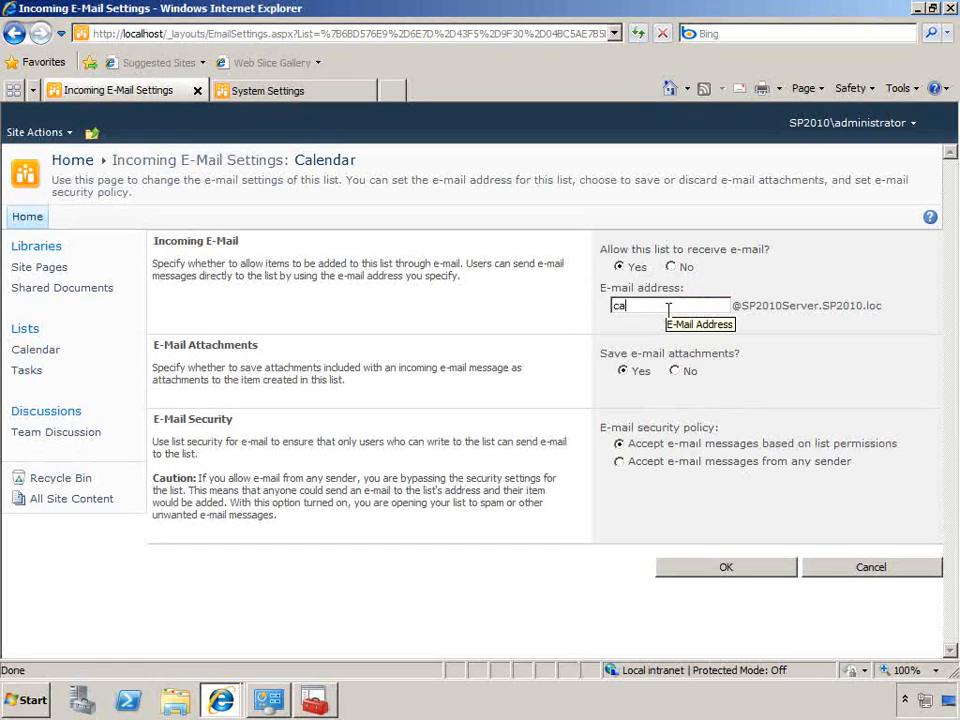
{"action": "type", "text": "lendar"}
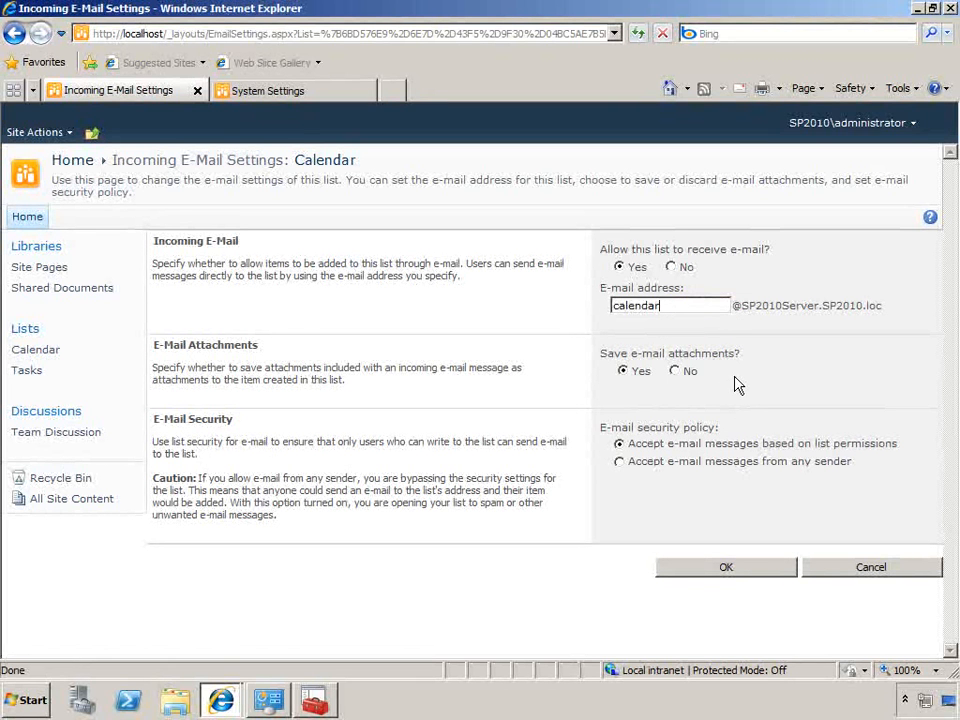
{"action": "left_click", "coordinate": [741, 466]}
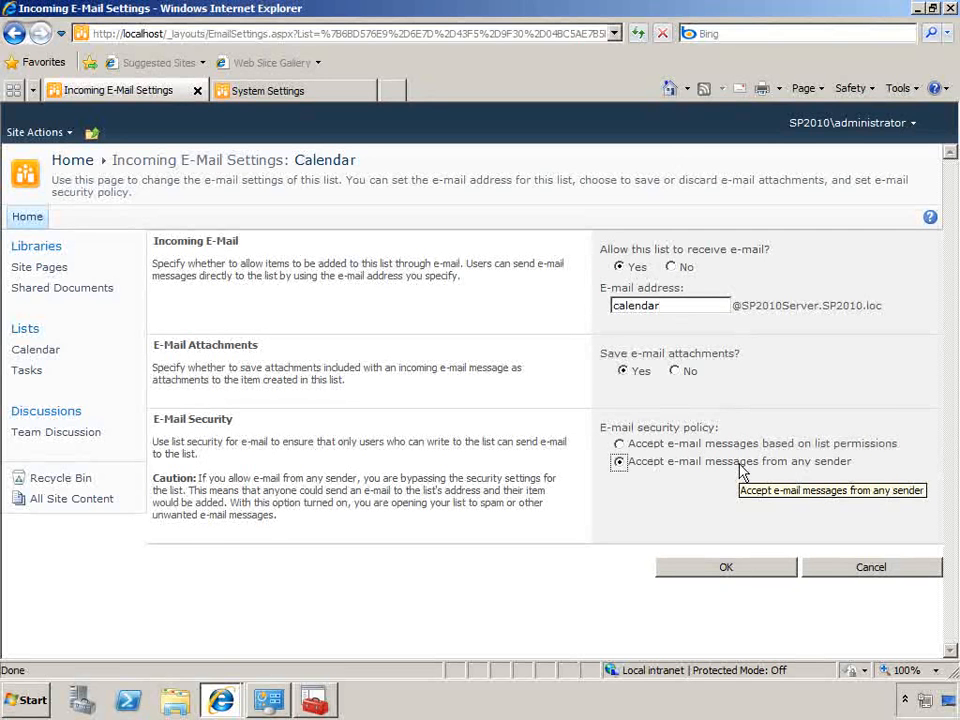
{"action": "left_click", "coordinate": [729, 569]}
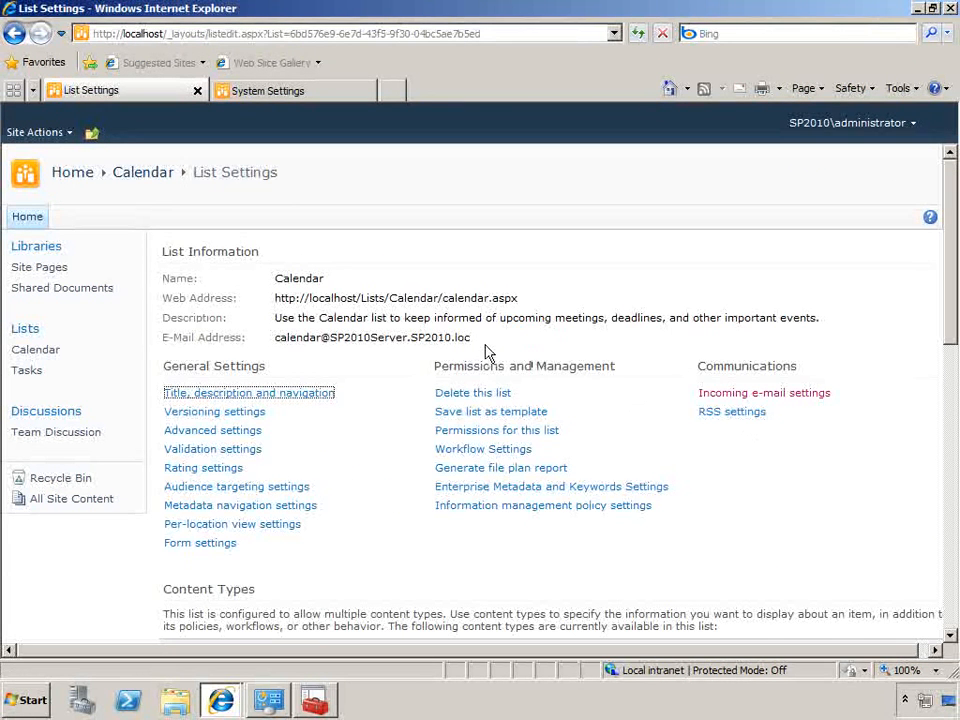
Copy the Calendar list's e-mail address from its list information
{"action": "left_click_drag", "start_coordinate": [474, 340], "coordinate": [303, 337]}
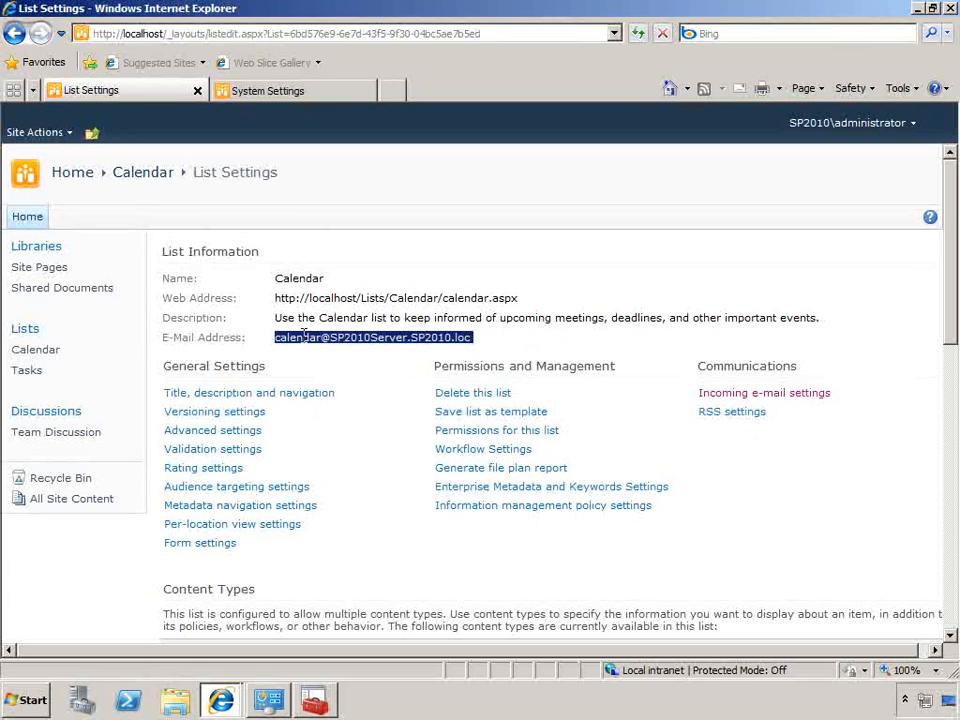
{"action": "right_click", "coordinate": [303, 337]}
{"action": "left_click", "coordinate": [321, 366]}
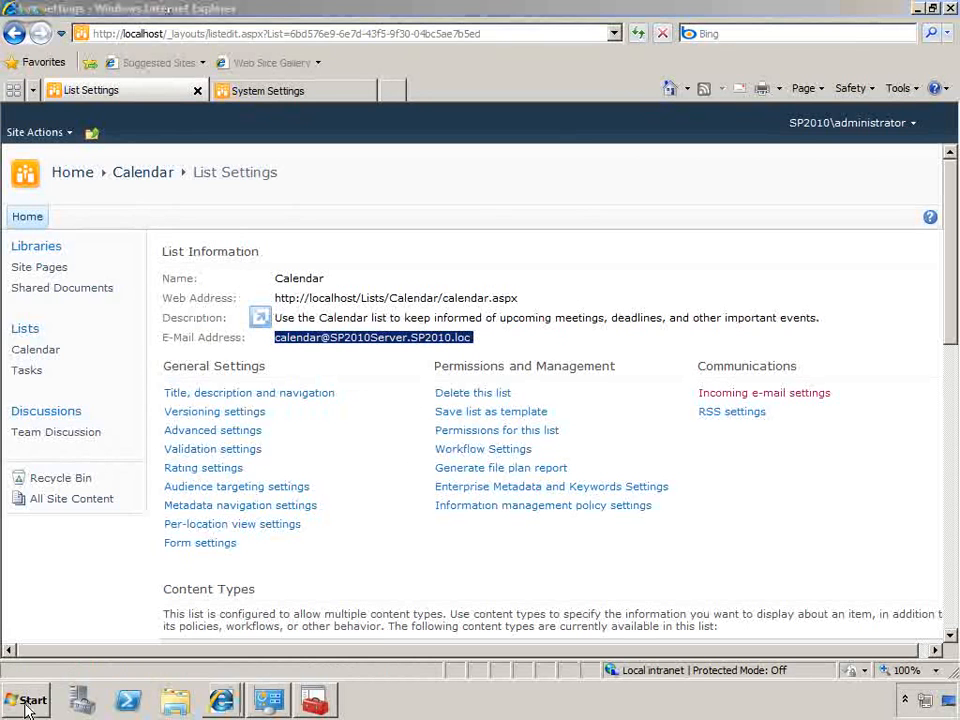
Start Microsoft Outlook 2010
{"action": "left_click", "coordinate": [30, 706]}
{"action": "left_click", "coordinate": [71, 630]}
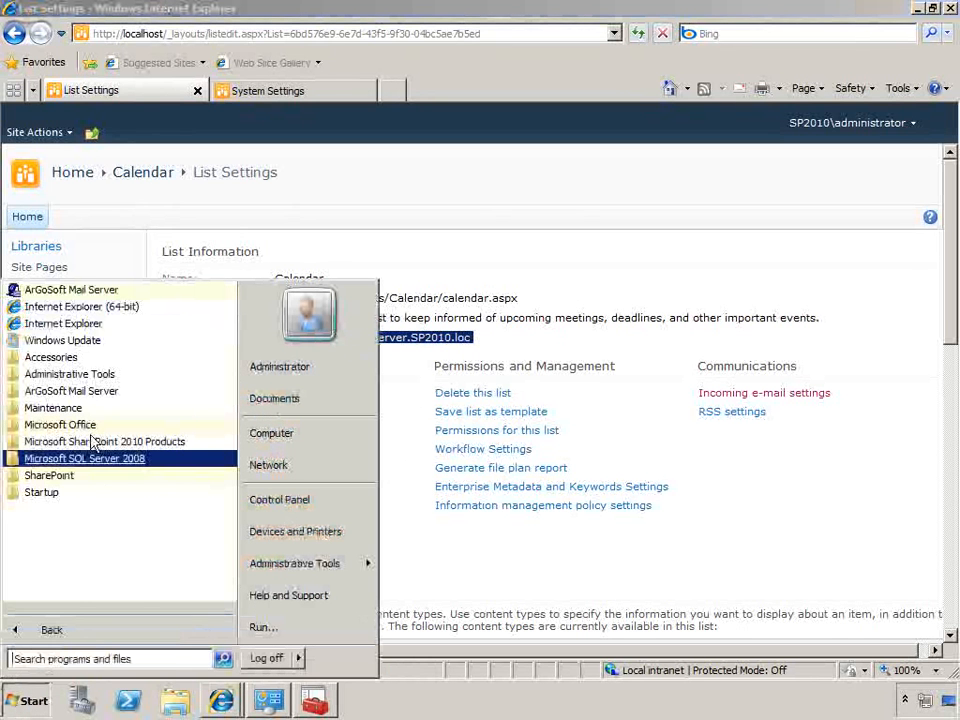
{"action": "left_click", "coordinate": [60, 424]}
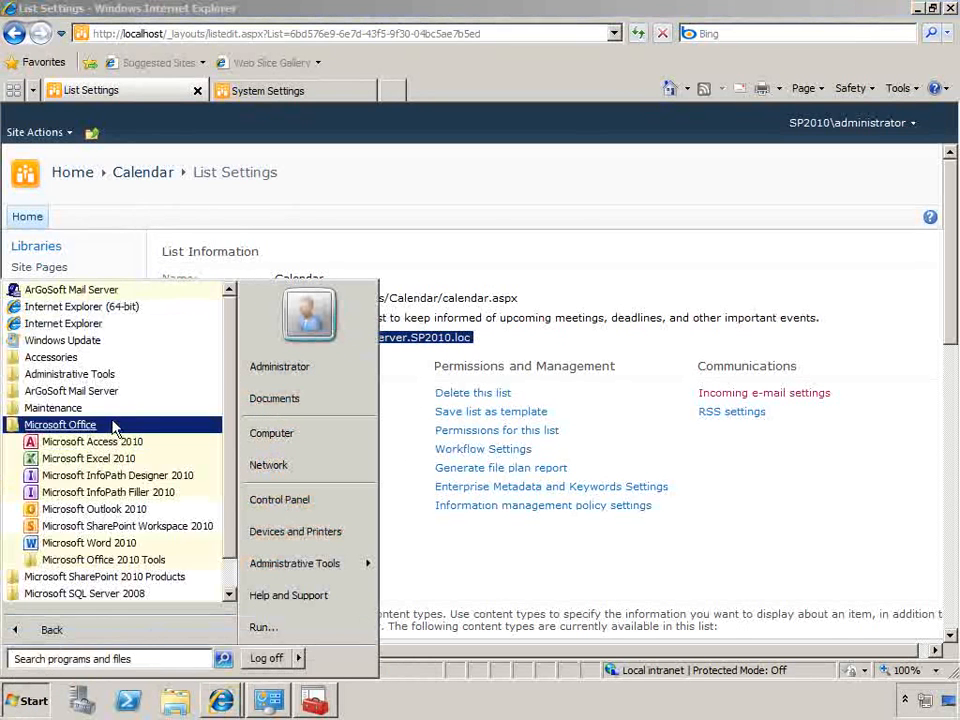
{"action": "left_click", "coordinate": [133, 509]}
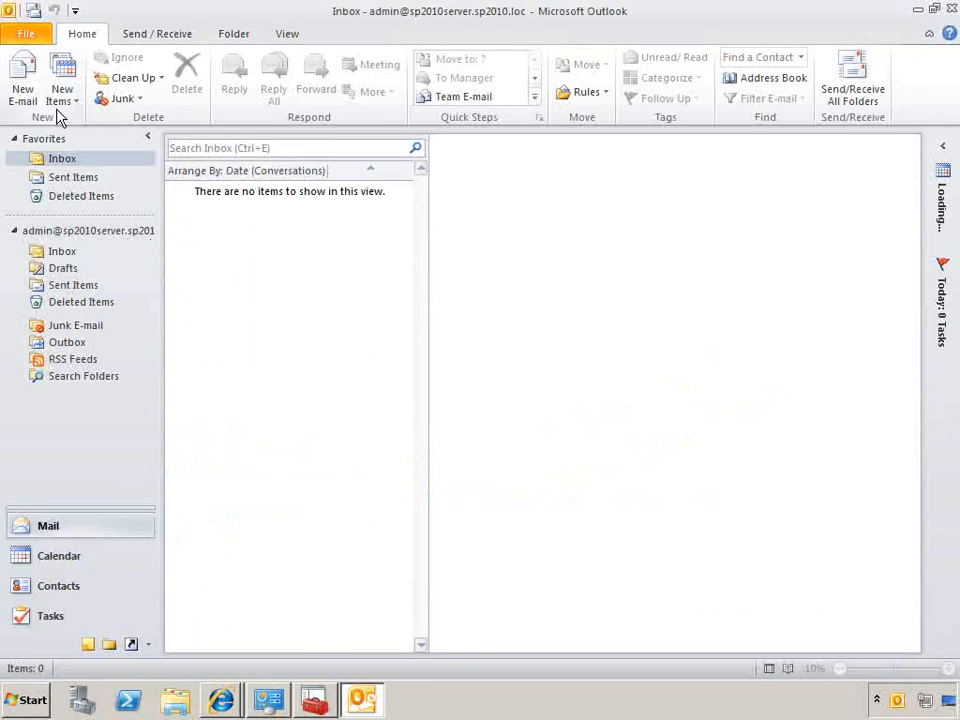
Send a new e-mail with the subject "test message" to the Calendar list's copied address
{"action": "left_click", "coordinate": [30, 82]}
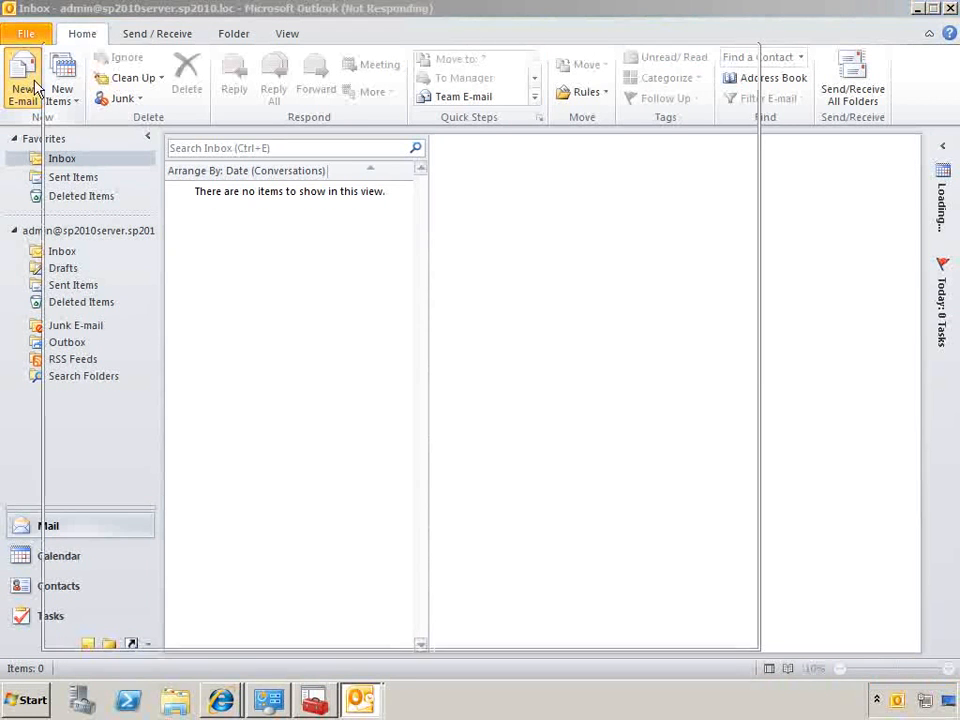
{"action": "key", "text": "ctrl+v"}
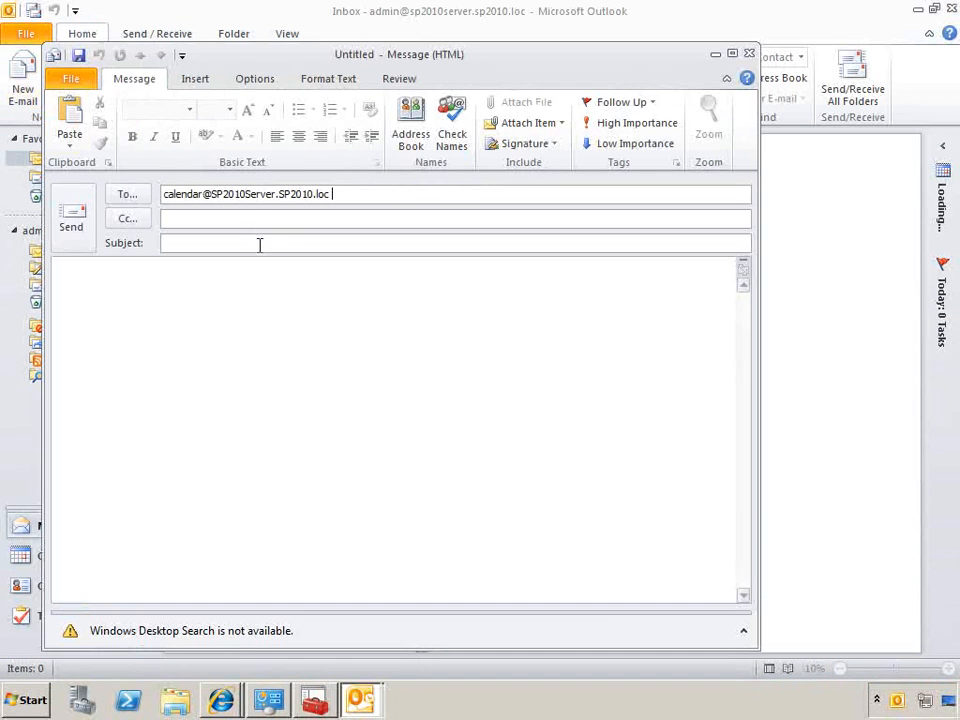
{"action": "type", "text": "test message"}
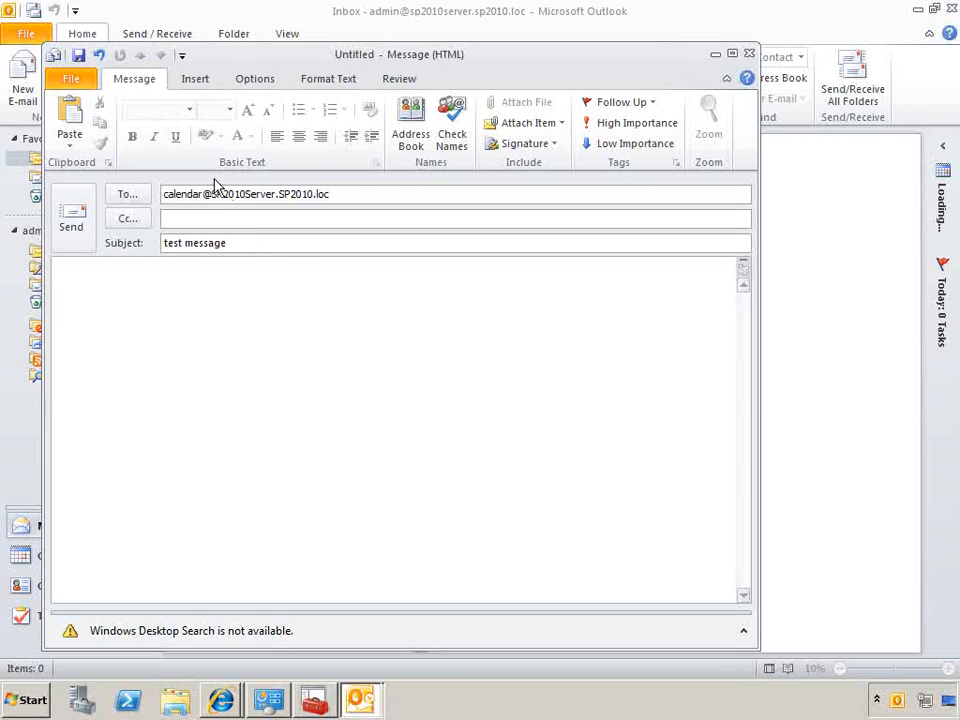
{"action": "left_click", "coordinate": [68, 228]}
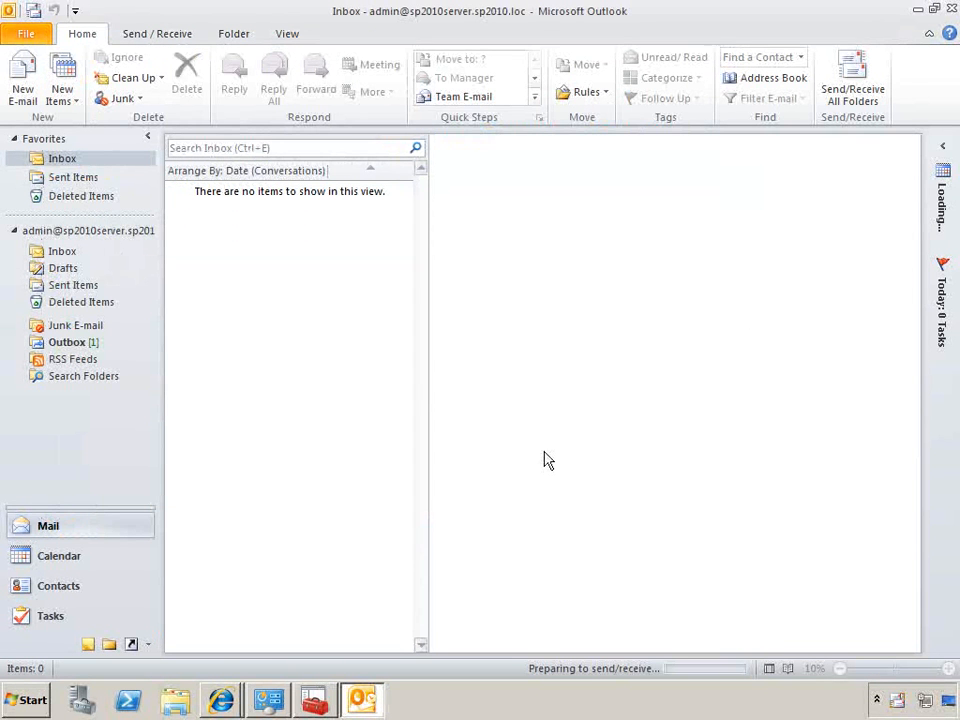
Open the folder c:\inetpub\mailroot\Drop in Windows Explorer
{"action": "left_click", "coordinate": [186, 697]}
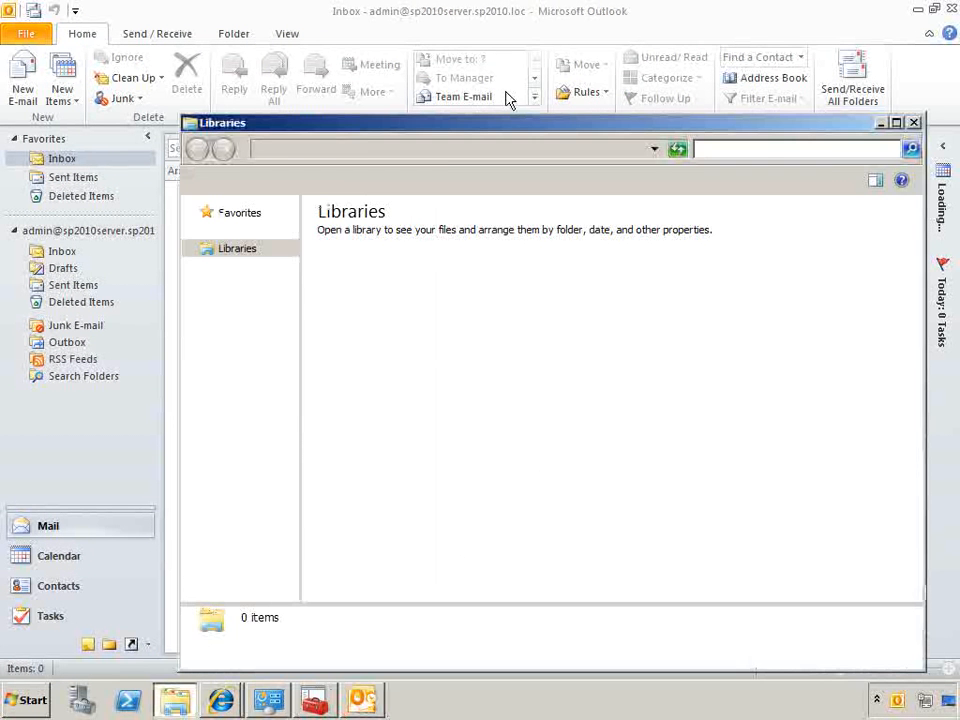
{"action": "left_click", "coordinate": [456, 148]}
{"action": "type", "text": "c:\\in"}
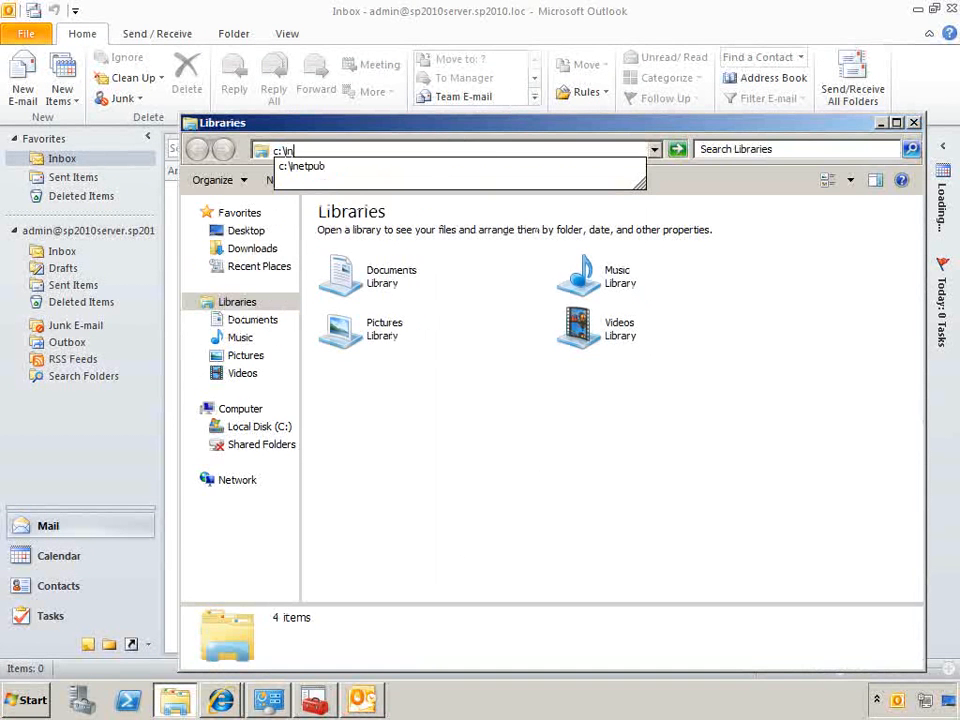
{"action": "type", "text": "etpub\\w"}
{"action": "key", "text": "BackSpace"}
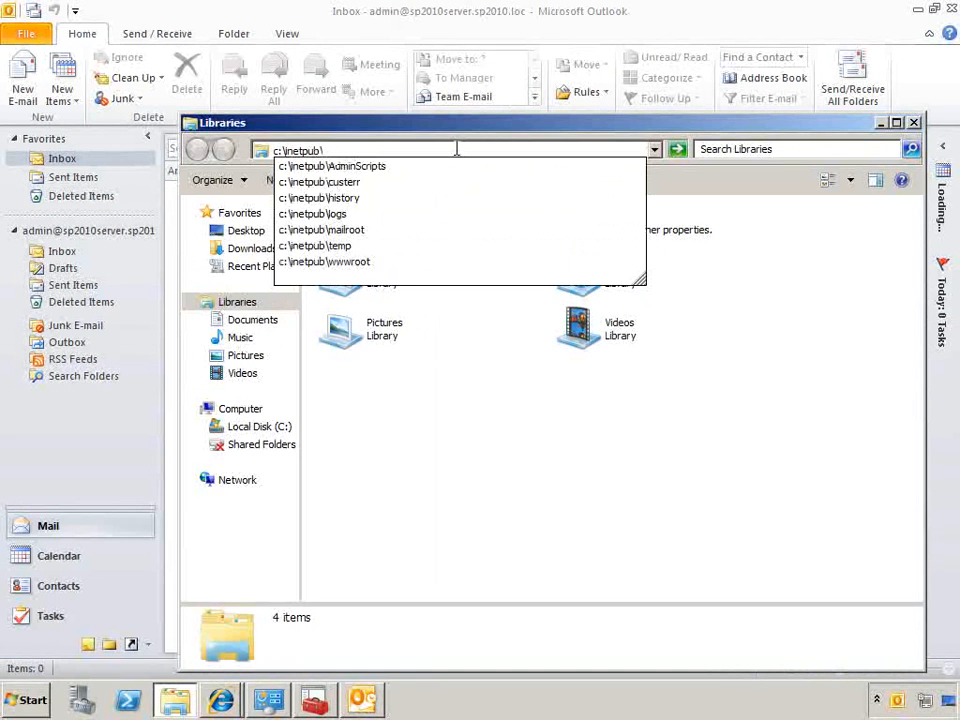
{"action": "type", "text": "mailroot\\"}
{"action": "key", "text": "Down"}
{"action": "key", "text": "Down"}
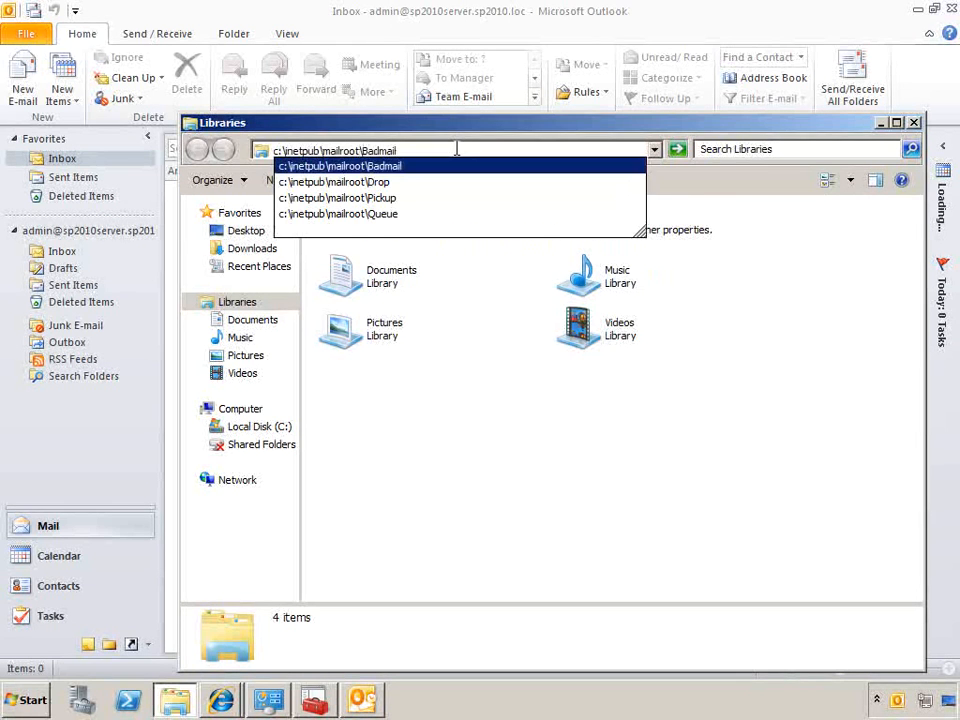
{"action": "key", "text": "Return"}
Open the e-mail message file from the Drop folder in Notepad, examine its headers and content, and close Notepad
{"action": "left_click", "coordinate": [451, 234]}
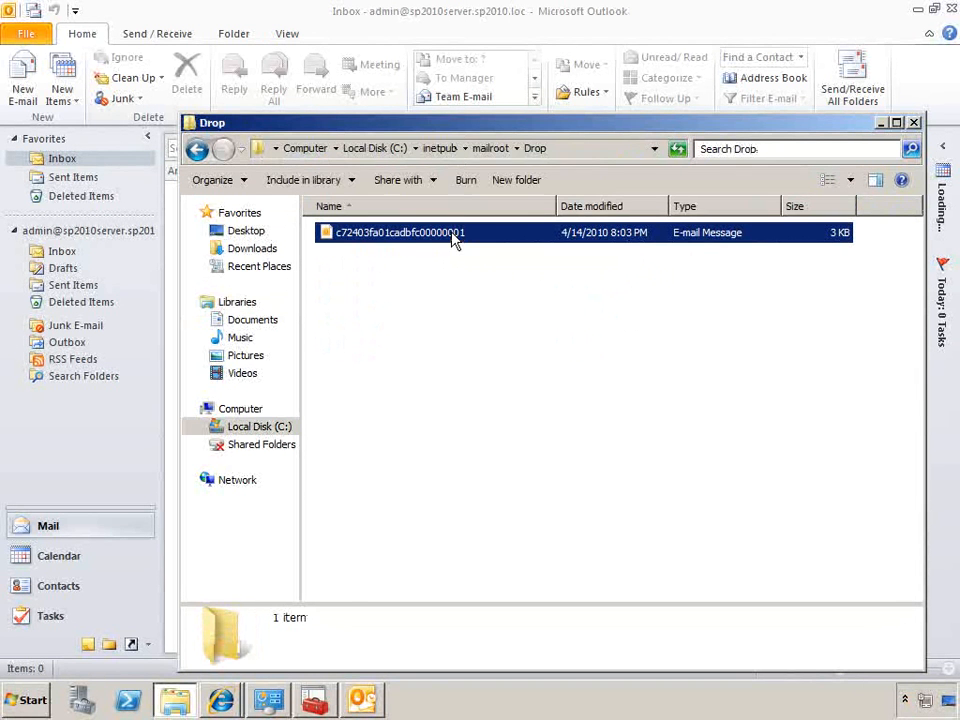
{"action": "key", "text": "super+r"}
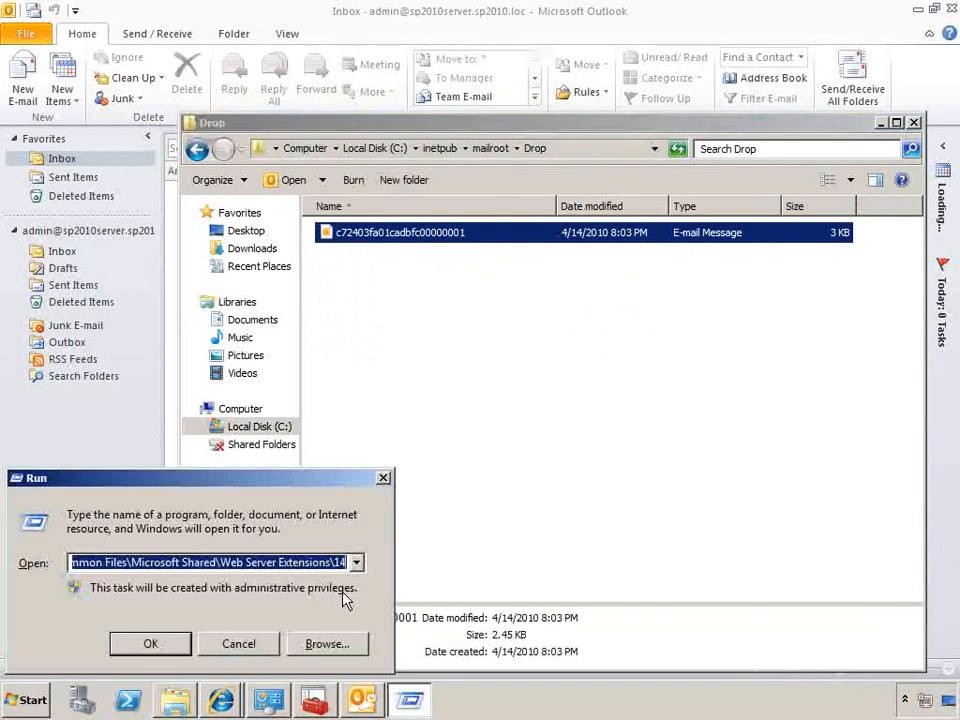
{"action": "key", "text": "BackSpace"}
{"action": "type", "text": "notepad"}
{"action": "key", "text": "Return"}
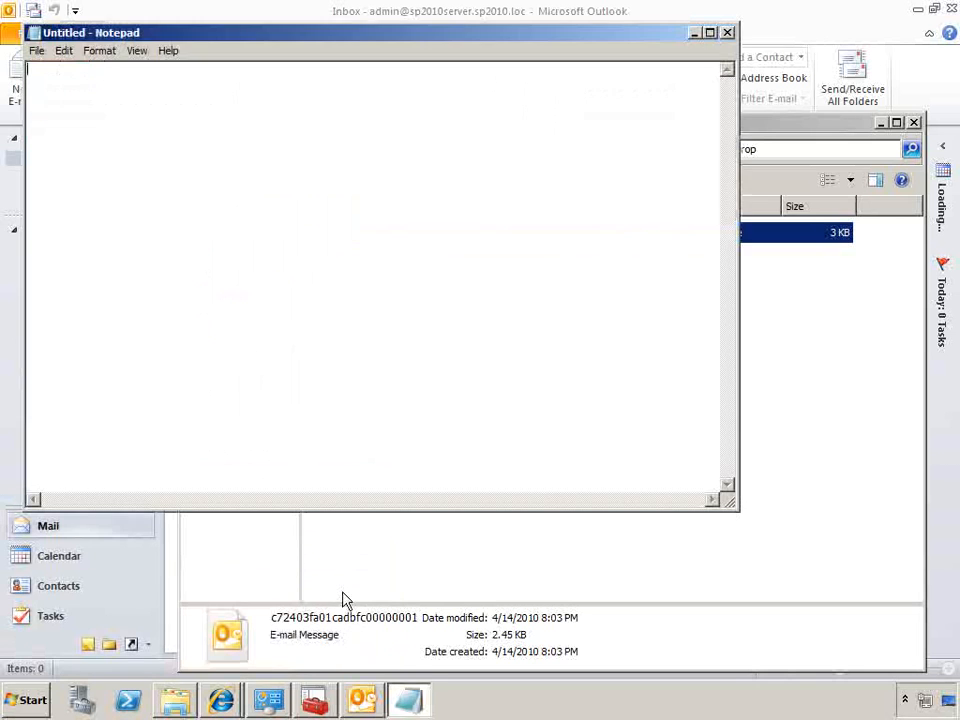
{"action": "left_click", "coordinate": [845, 289]}
{"action": "left_click_drag", "start_coordinate": [540, 232], "coordinate": [116, 148]}
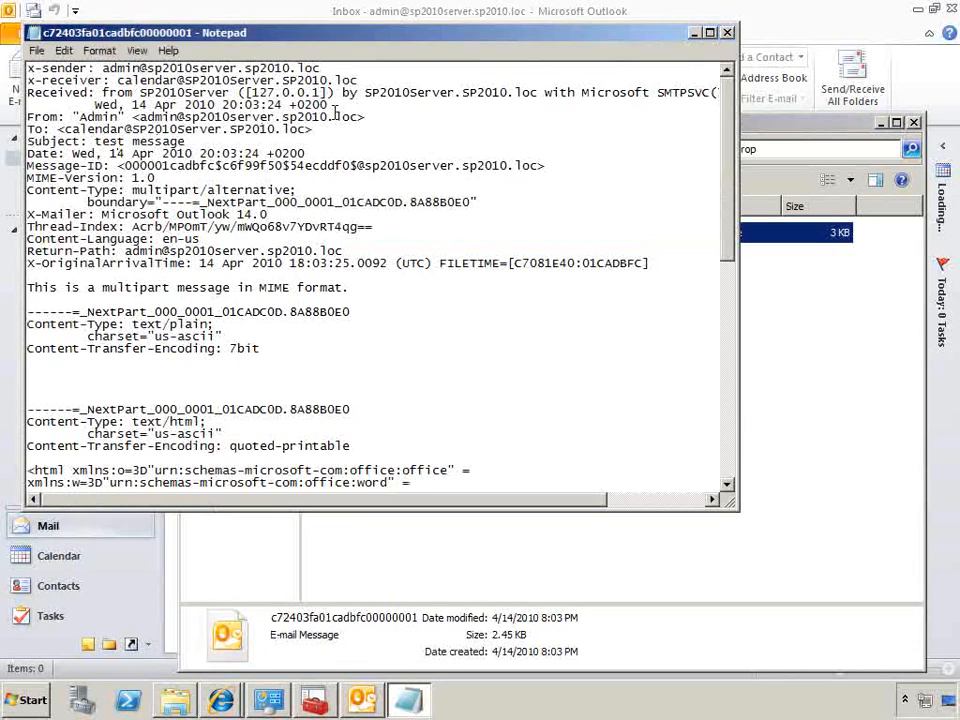
{"action": "key", "text": "alt+F4"}
{"action": "left_click", "coordinate": [388, 581]}
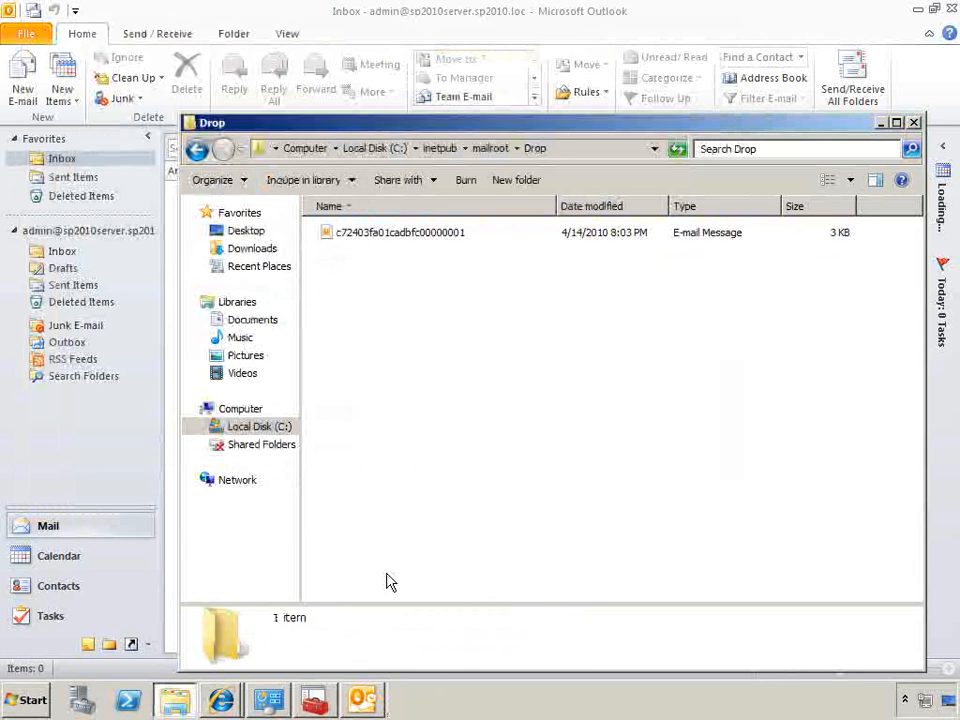
Switch to SharePoint Central Administration in Internet Explorer and open the Monitoring page
{"action": "left_click", "coordinate": [228, 700]}
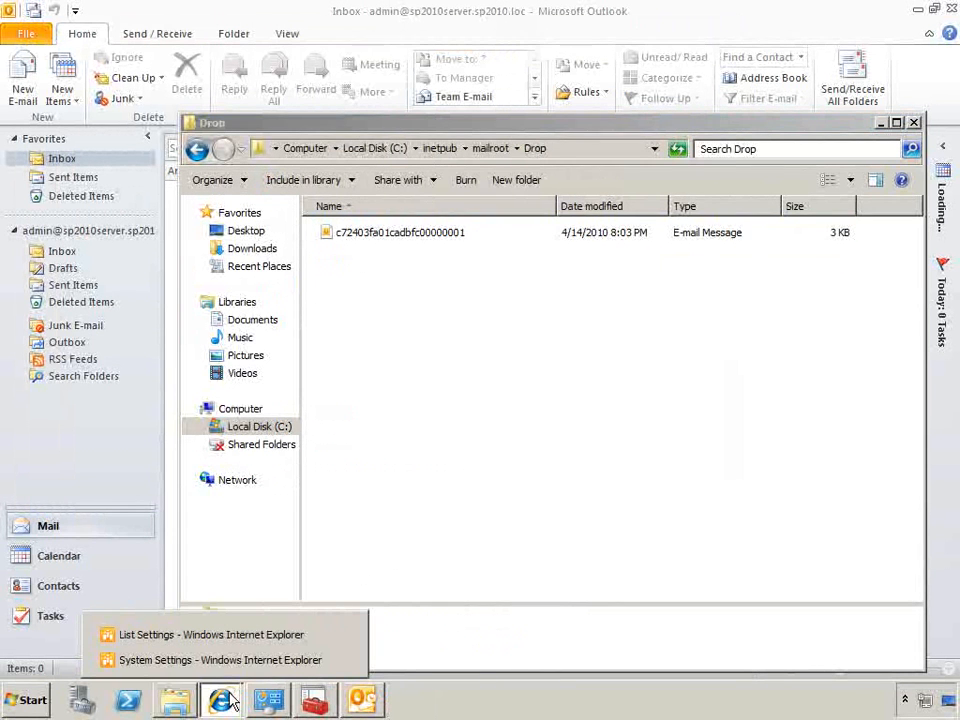
{"action": "left_click", "coordinate": [212, 660]}
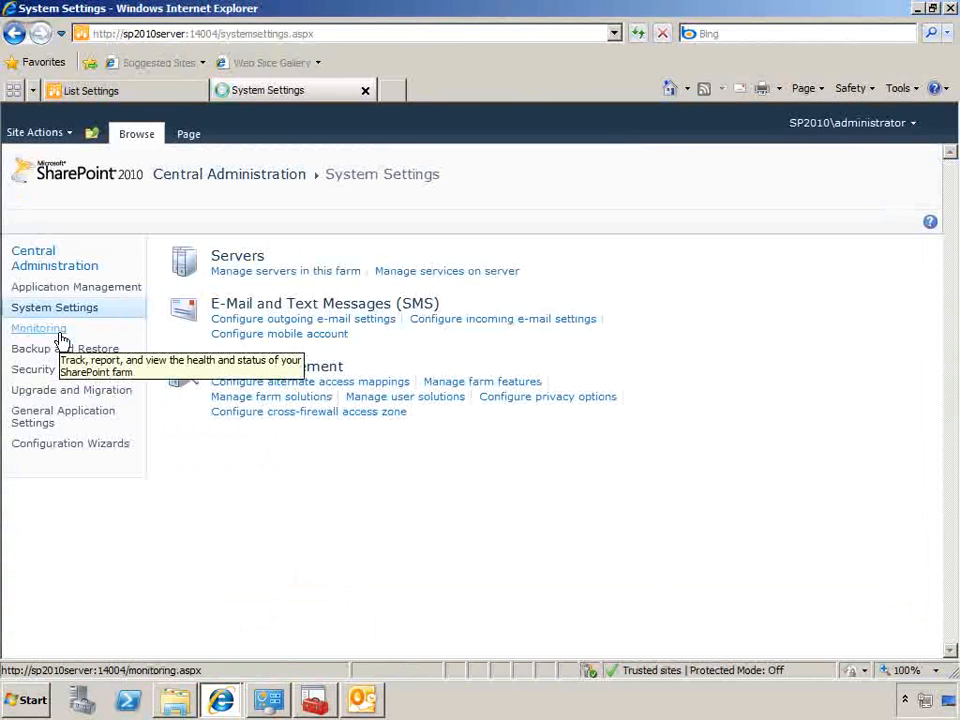
{"action": "left_click", "coordinate": [62, 340]}
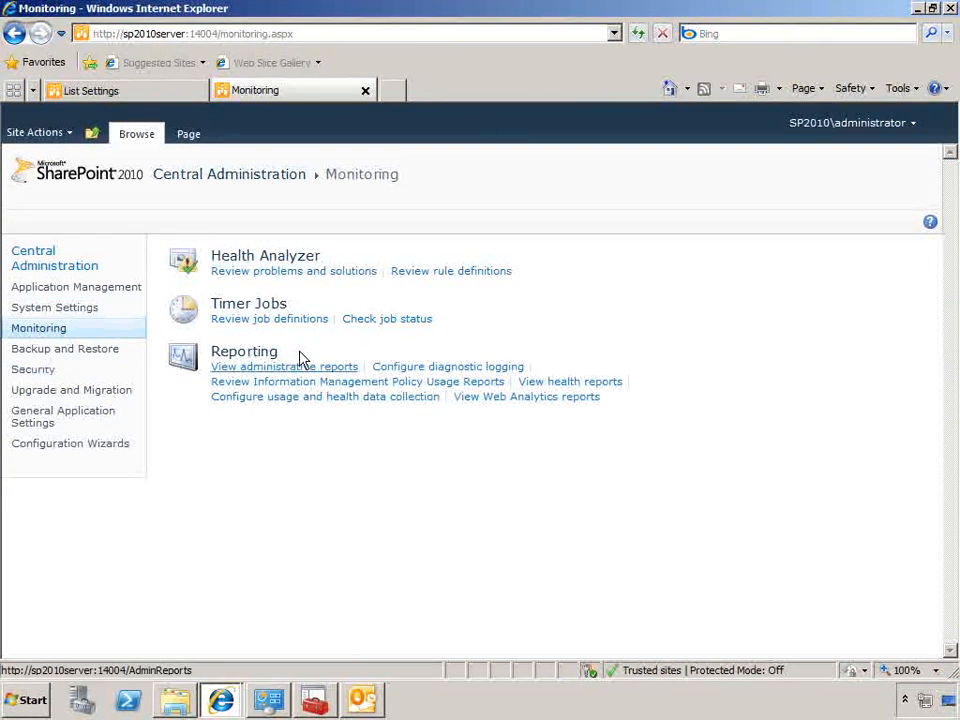
Start the SharePoint 2010 Timer service in the Windows Services console and close the console
{"action": "left_click", "coordinate": [33, 700]}
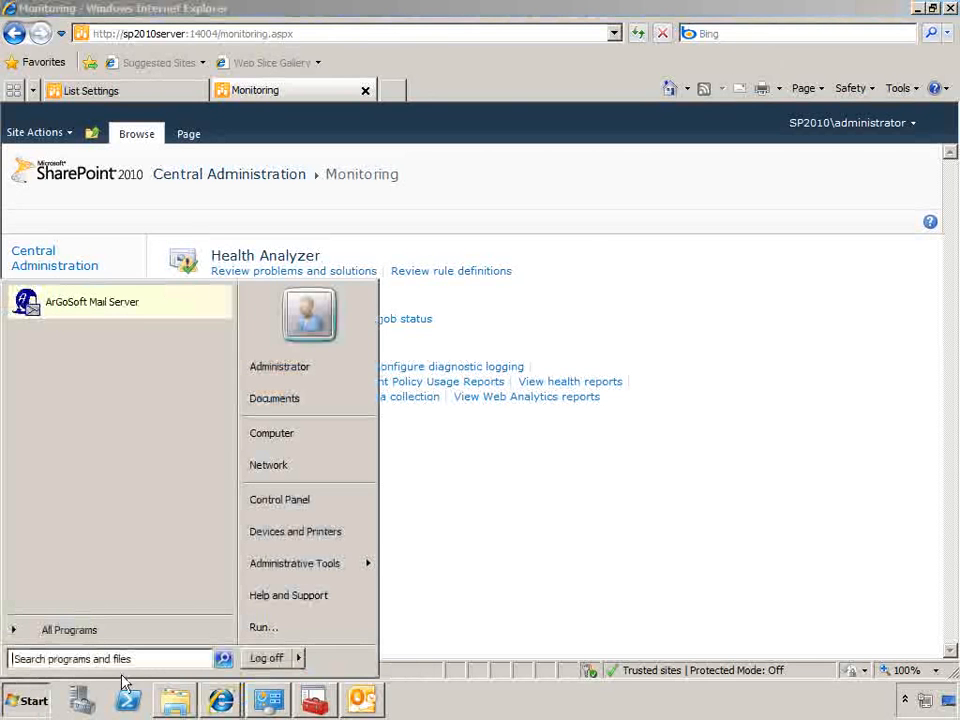
{"action": "mouse_move", "coordinate": [302, 566]}
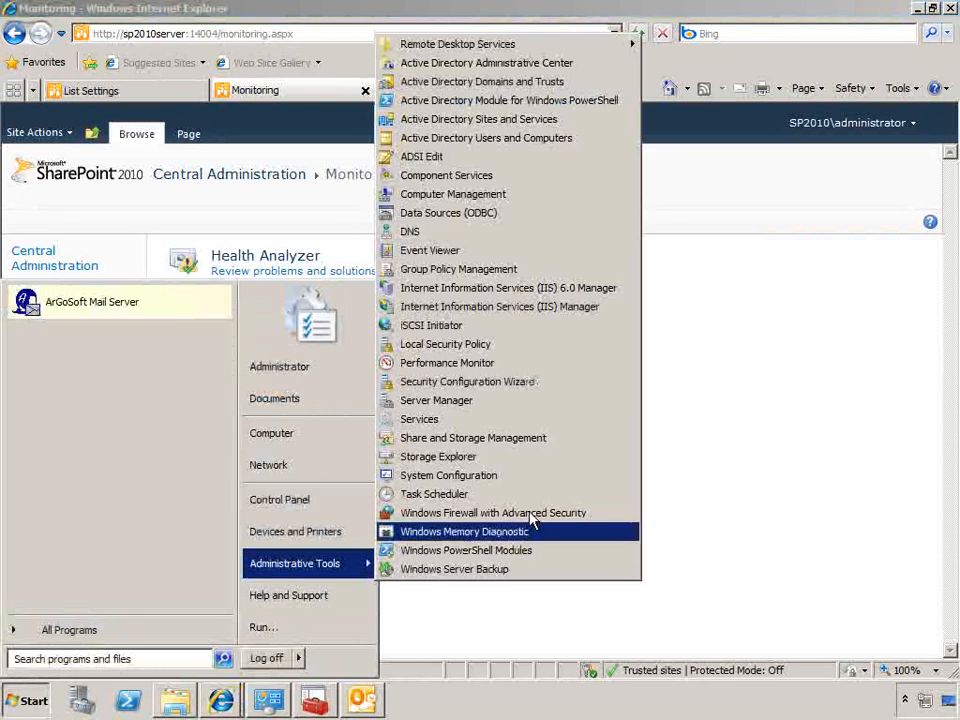
{"action": "left_click", "coordinate": [500, 420]}
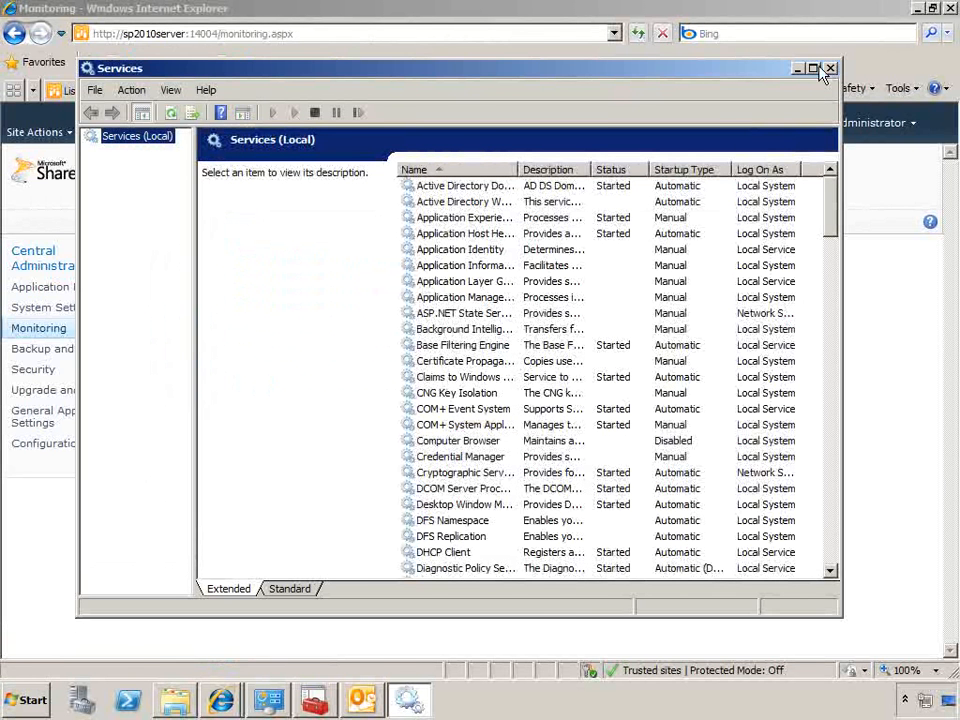
{"action": "left_click", "coordinate": [813, 68]}
{"action": "scroll", "coordinate": [926, 439], "scroll_direction": "down", "scroll_amount": 15}
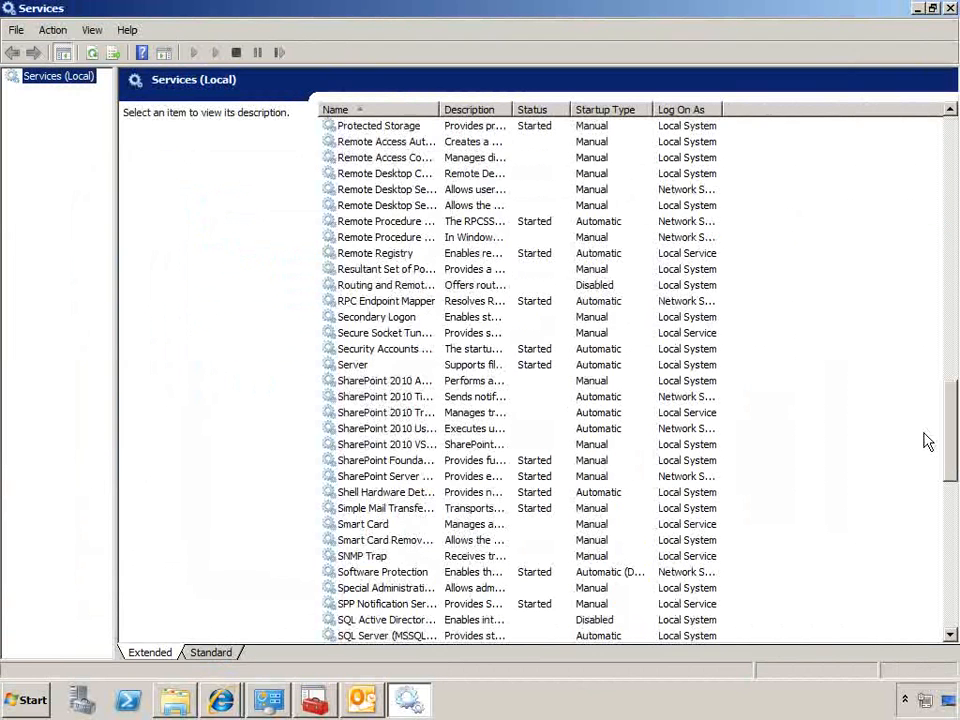
{"action": "left_click", "coordinate": [405, 398]}
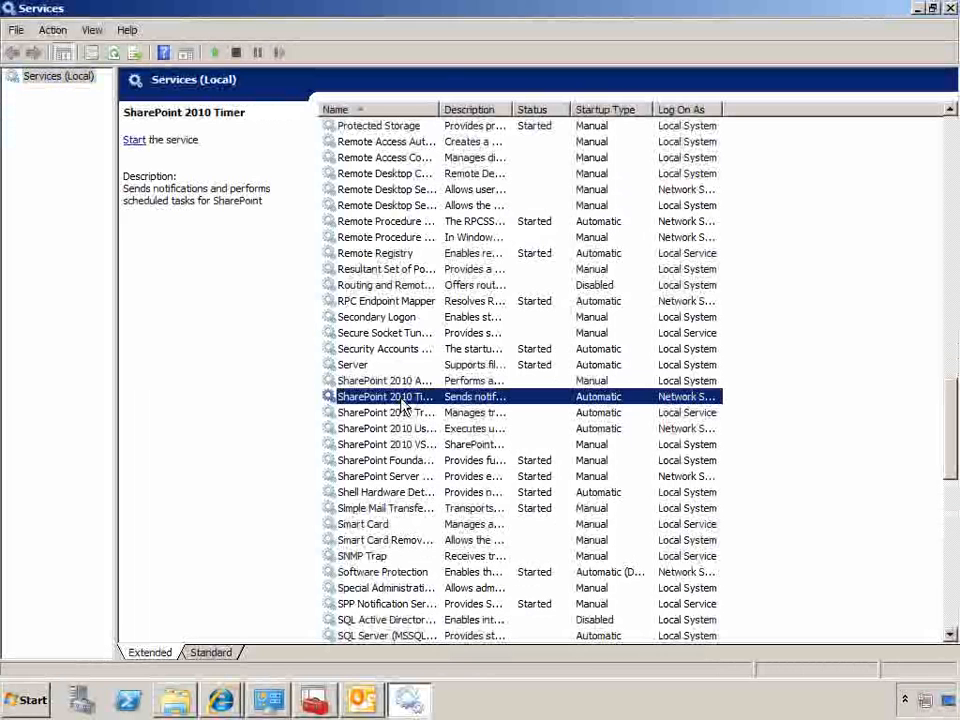
{"action": "right_click", "coordinate": [402, 400]}
{"action": "left_click", "coordinate": [431, 413]}
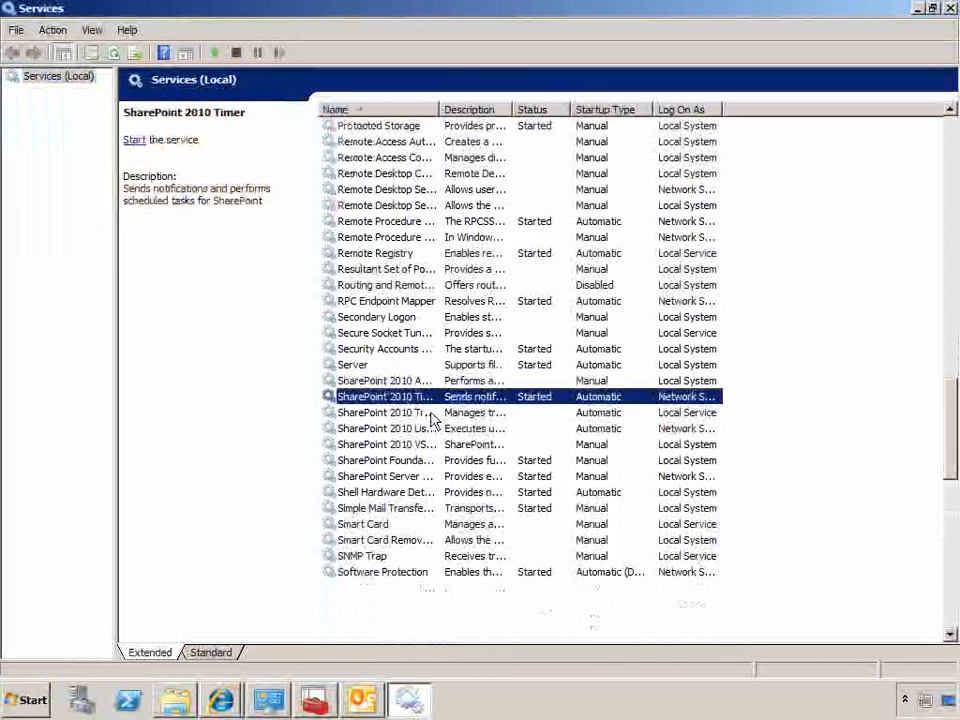
{"action": "left_click", "coordinate": [951, 9]}
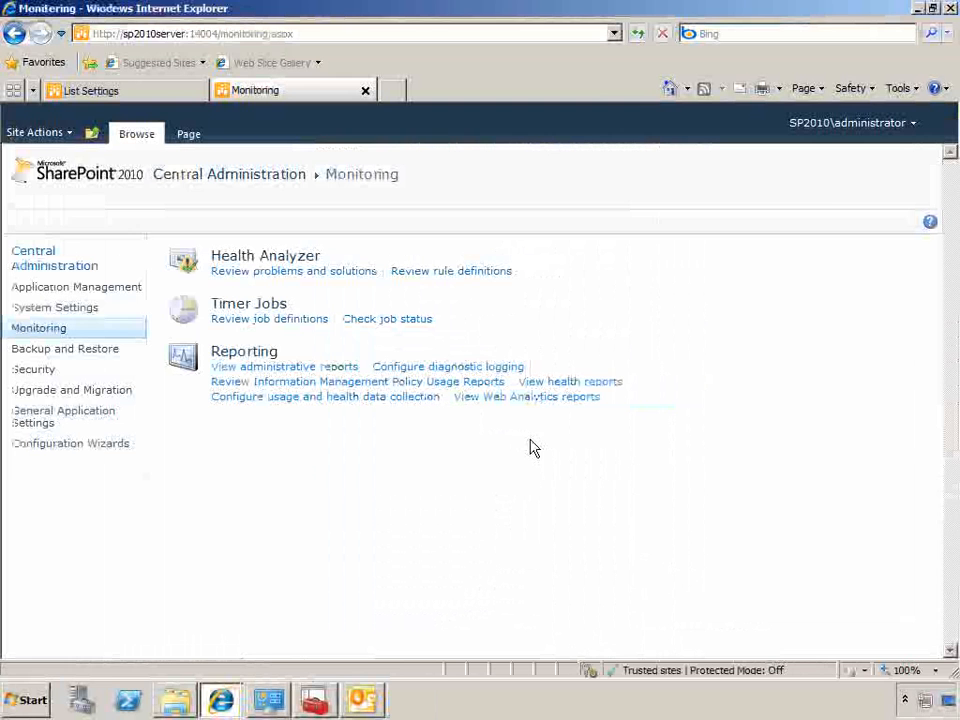
Run the Microsoft SharePoint Foundation Incoming E-Mail timer job immediately from the timer job definitions
{"action": "left_click", "coordinate": [314, 321]}
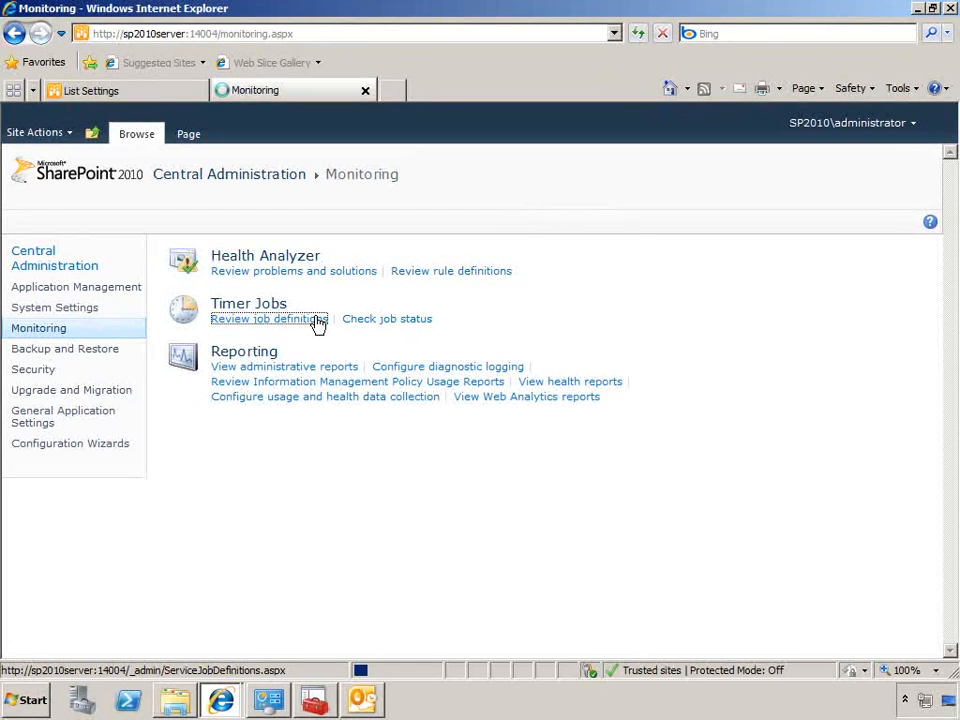
{"action": "left_click", "coordinate": [318, 320]}
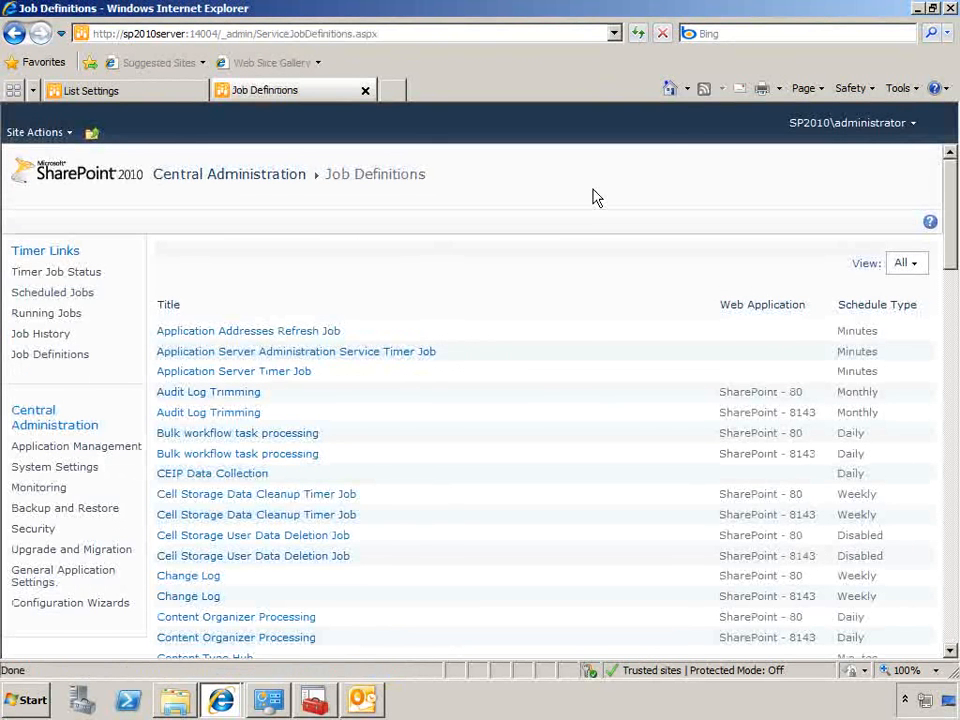
{"action": "left_click_drag", "start_coordinate": [945, 208], "coordinate": [932, 545]}
{"action": "left_click", "coordinate": [397, 510]}
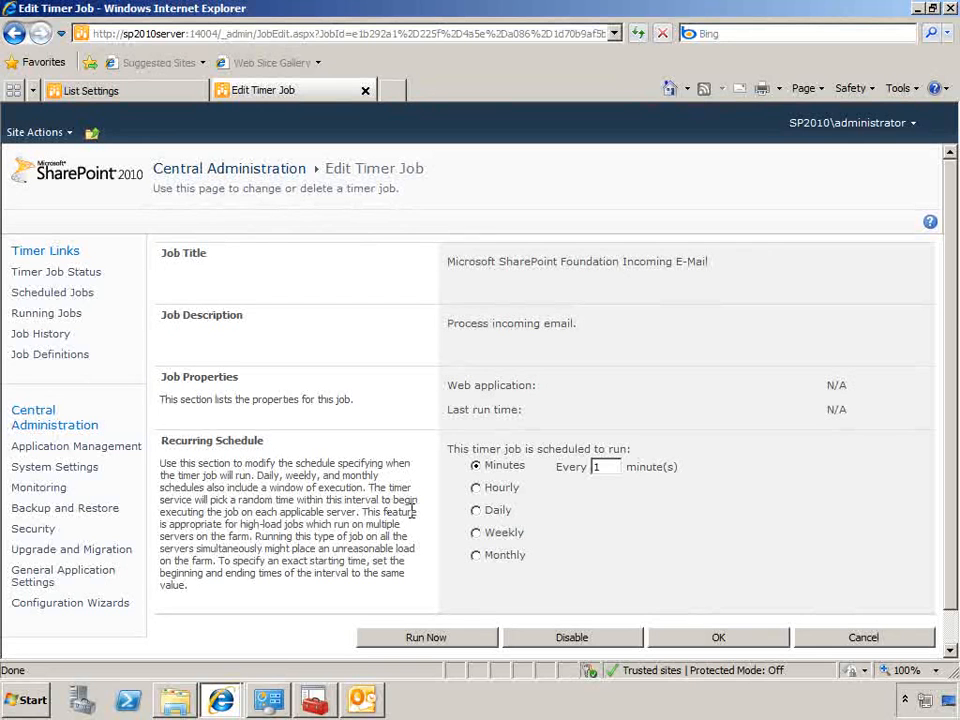
{"action": "left_click", "coordinate": [430, 637]}
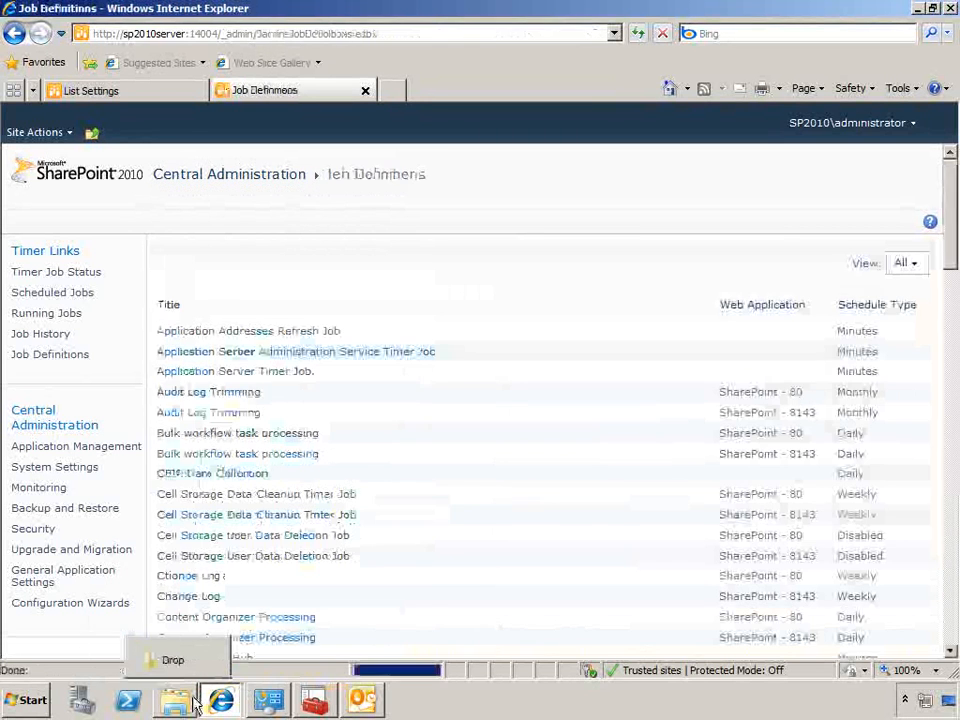
In Windows Explorer, add NETWORK SERVICE to the security permissions of the mailroot Drop folder, allow it Modify, and confirm
{"action": "left_click", "coordinate": [194, 704]}
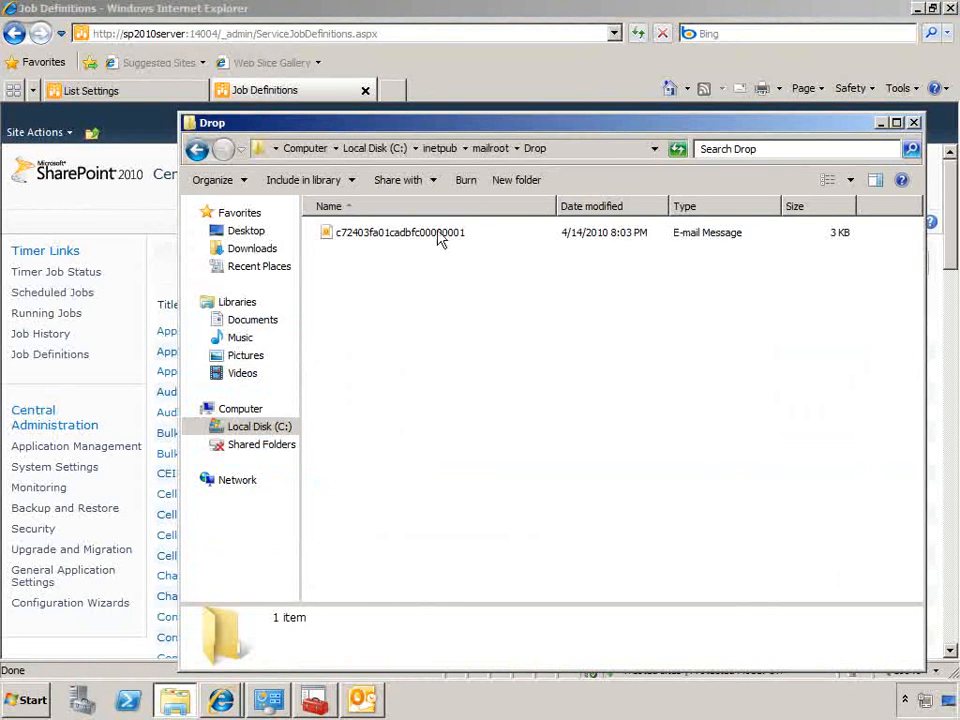
{"action": "left_click", "coordinate": [489, 148]}
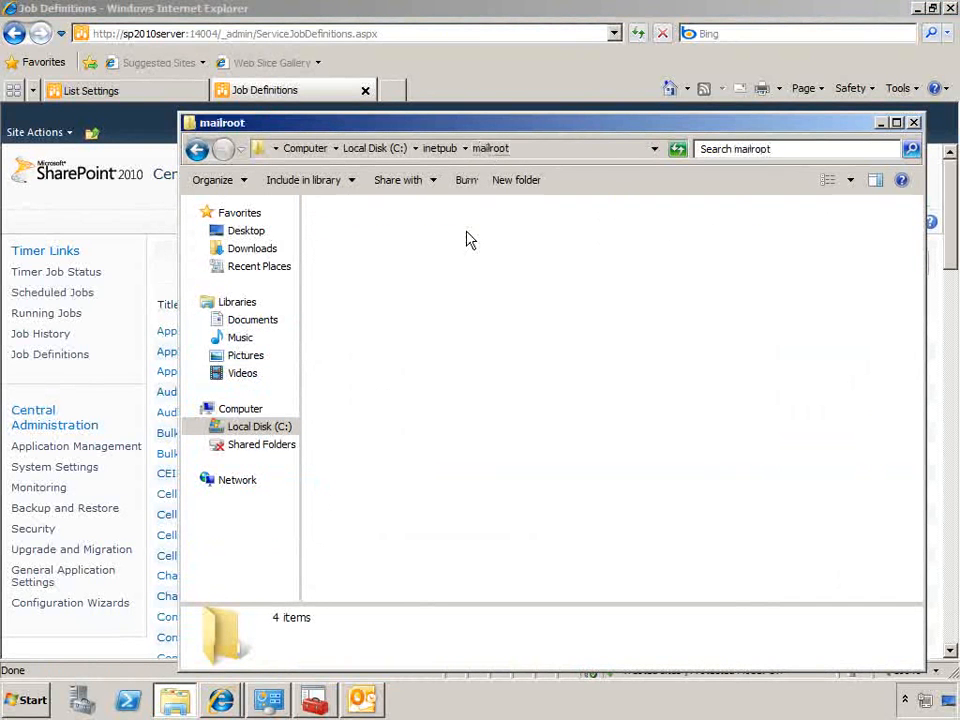
{"action": "left_click", "coordinate": [356, 254]}
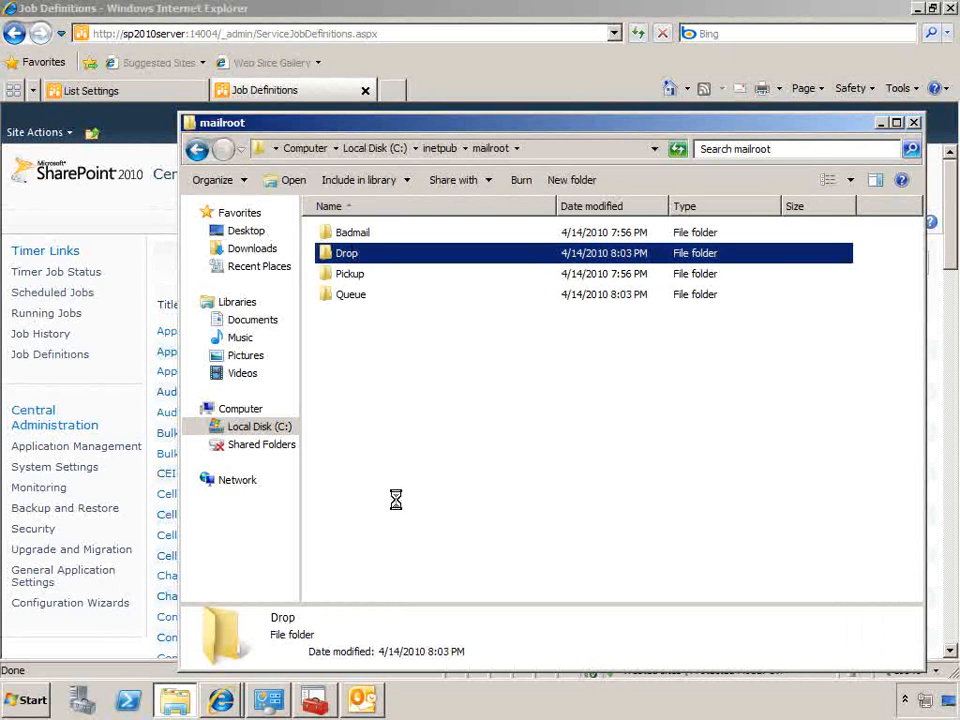
{"action": "right_click", "coordinate": [336, 253]}
{"action": "left_click", "coordinate": [385, 495]}
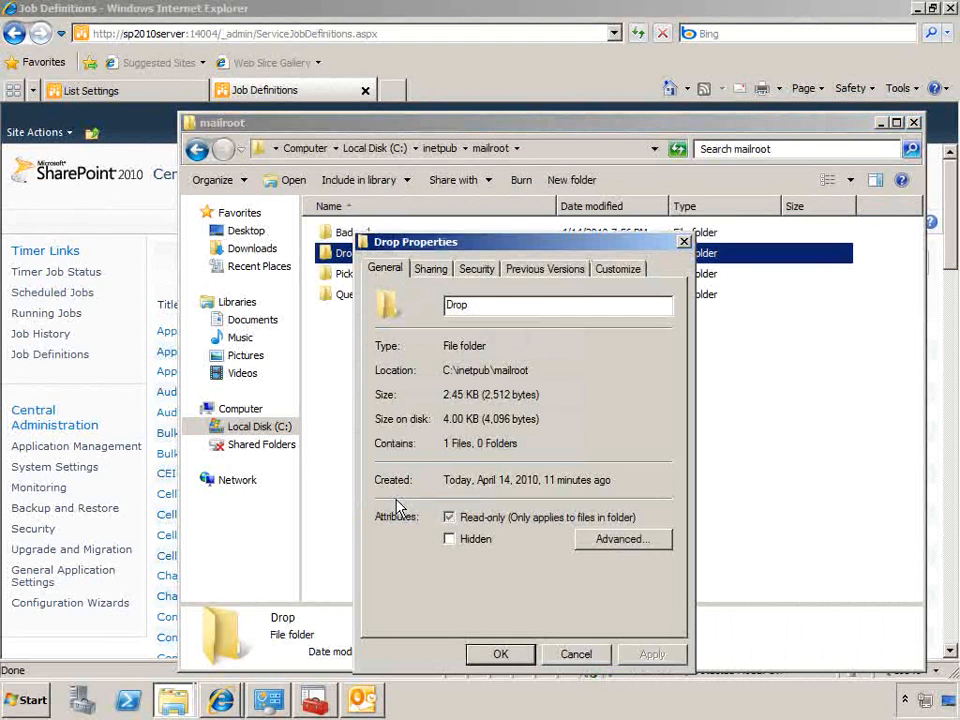
{"action": "left_click", "coordinate": [476, 268]}
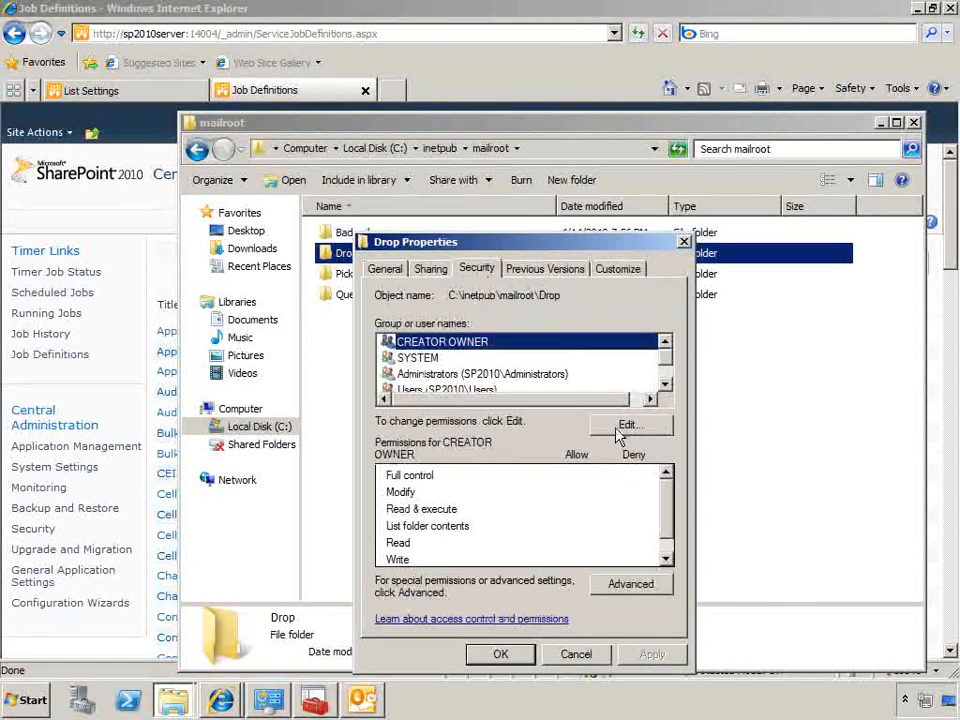
{"action": "left_click", "coordinate": [620, 426]}
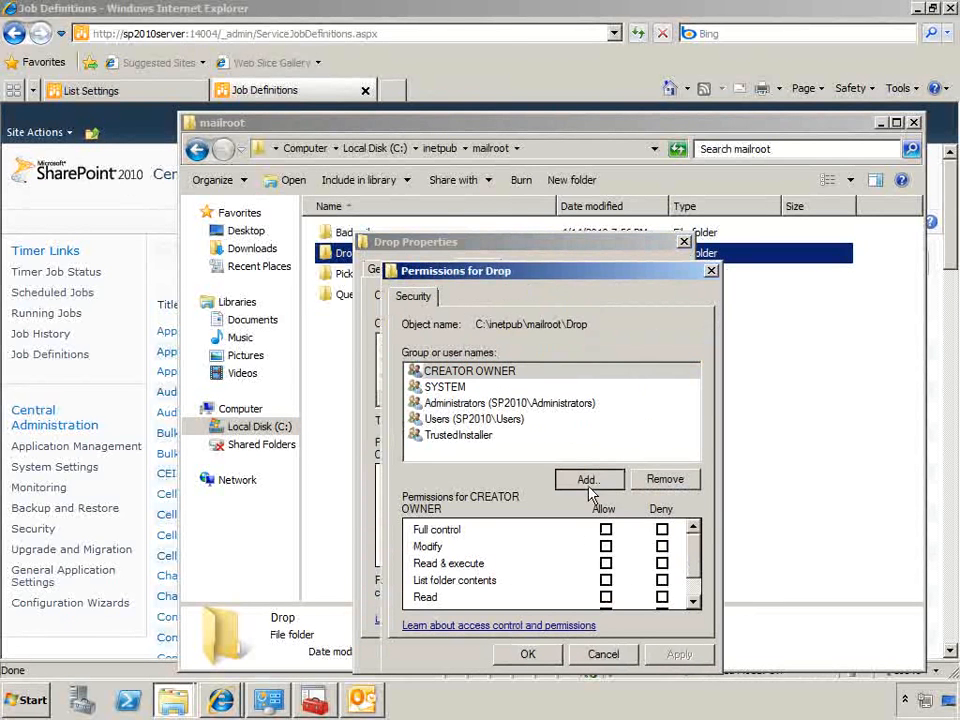
{"action": "left_click", "coordinate": [588, 481]}
{"action": "type", "text": "network servoe"}
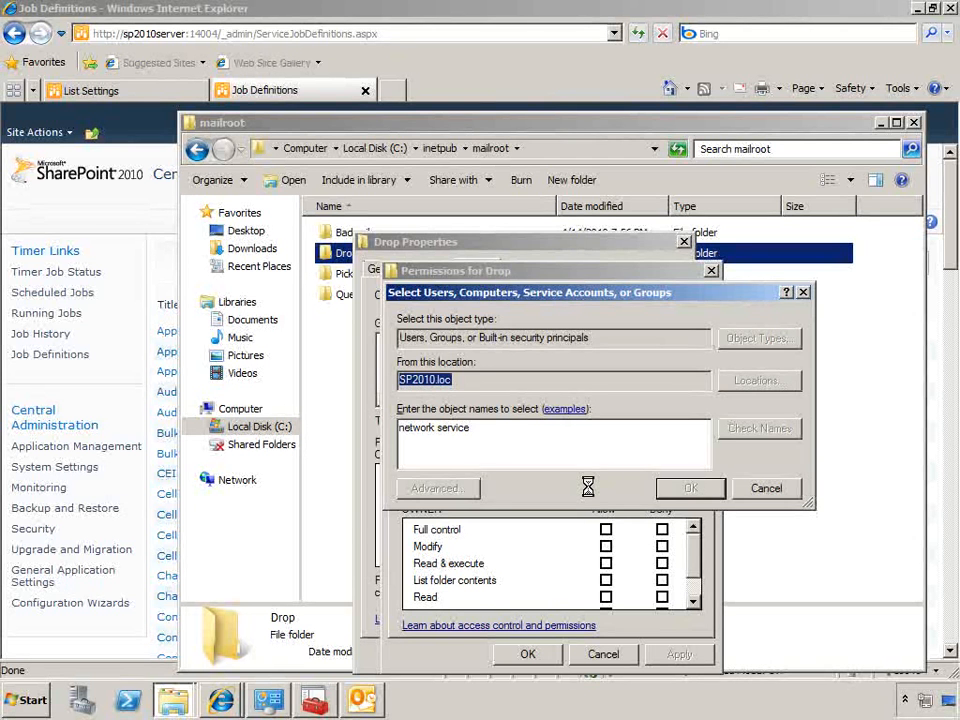
{"action": "left_click", "coordinate": [606, 546]}
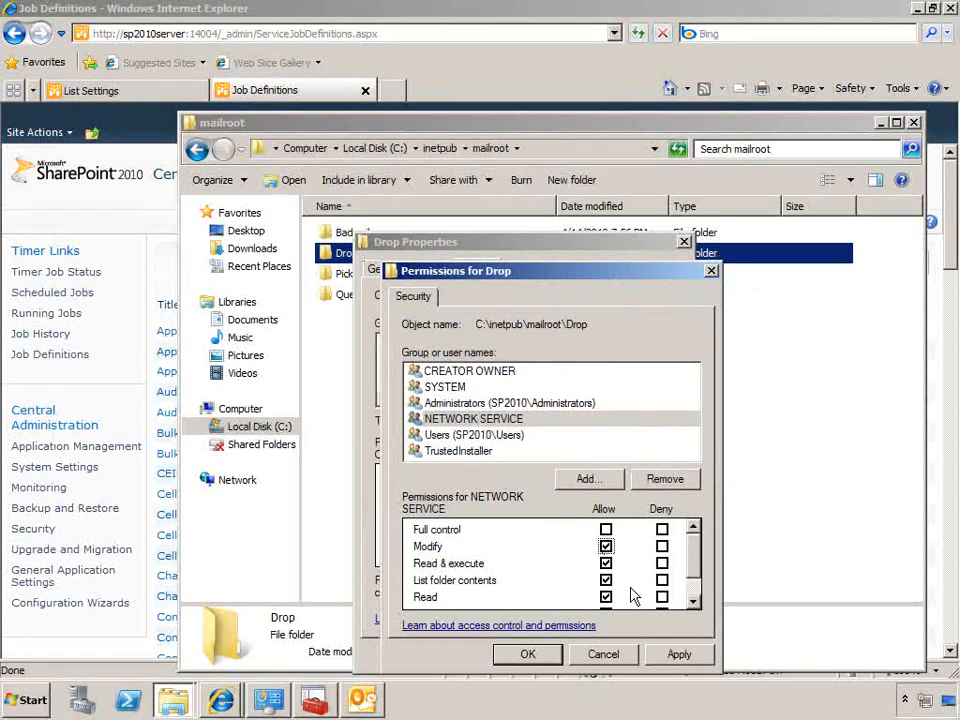
{"action": "left_click", "coordinate": [550, 663]}
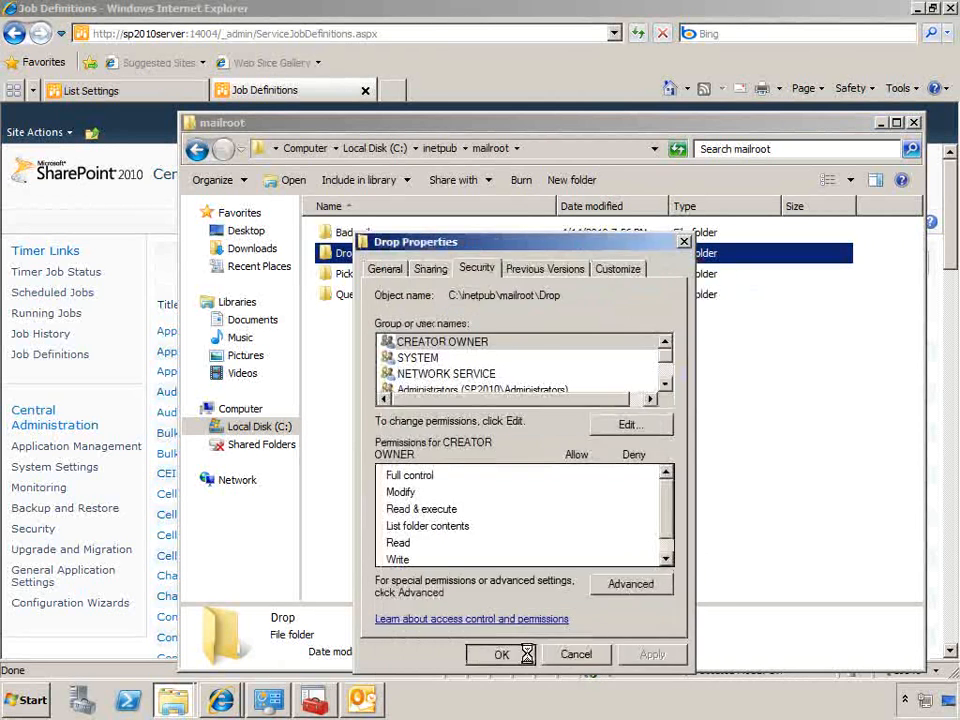
{"action": "left_click", "coordinate": [500, 653]}
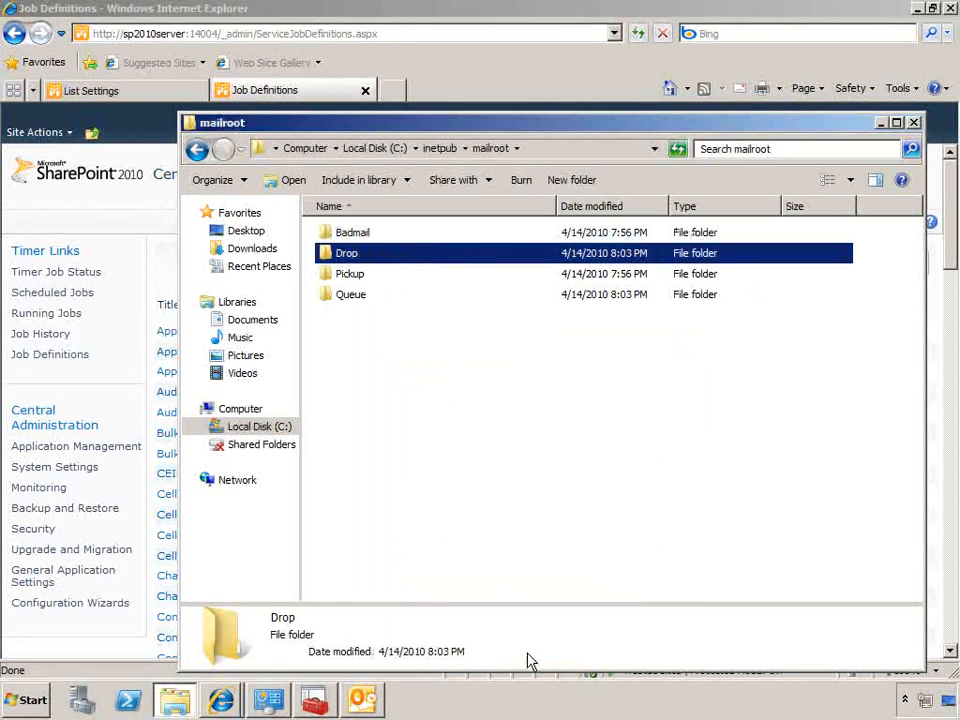
Check the contents of the Drop folder and view the timer job history in Central Administration
{"action": "double_click", "coordinate": [355, 257]}
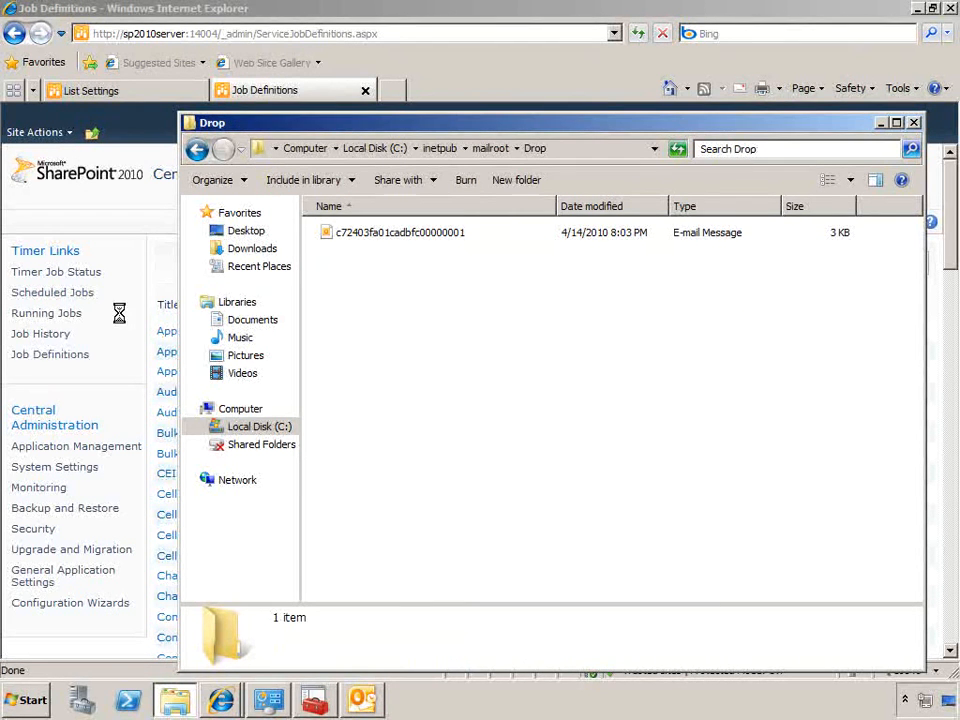
{"action": "left_click", "coordinate": [66, 338]}
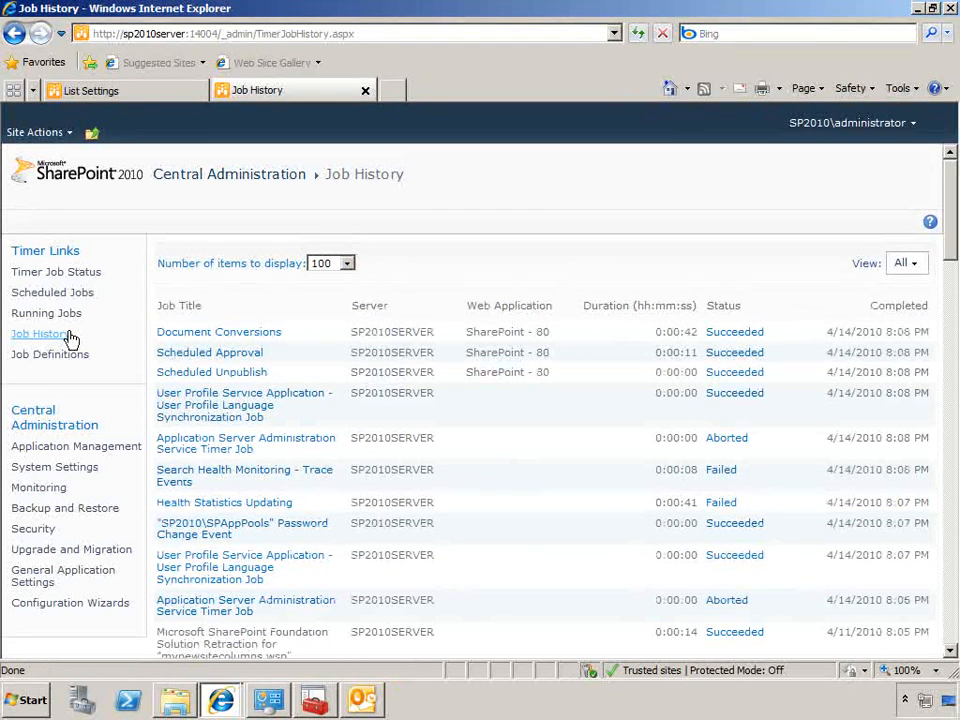
Check the refreshed timer job history, the Drop folder and the site's Calendar list for processed e-mail
{"action": "left_click", "coordinate": [68, 336]}
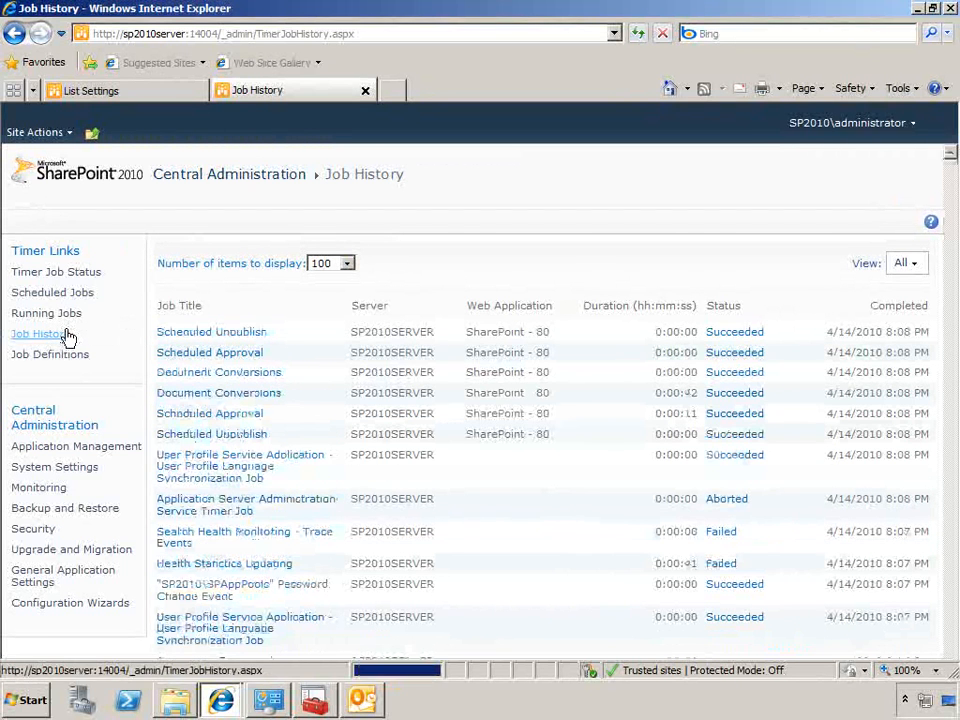
{"action": "left_click", "coordinate": [65, 337]}
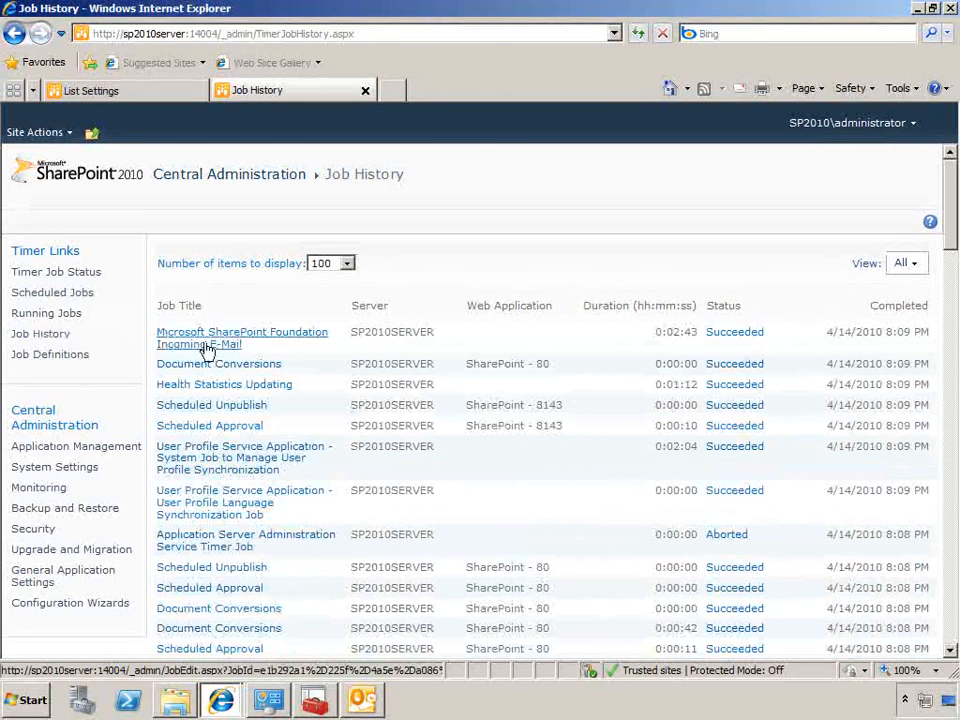
{"action": "left_click", "coordinate": [178, 700]}
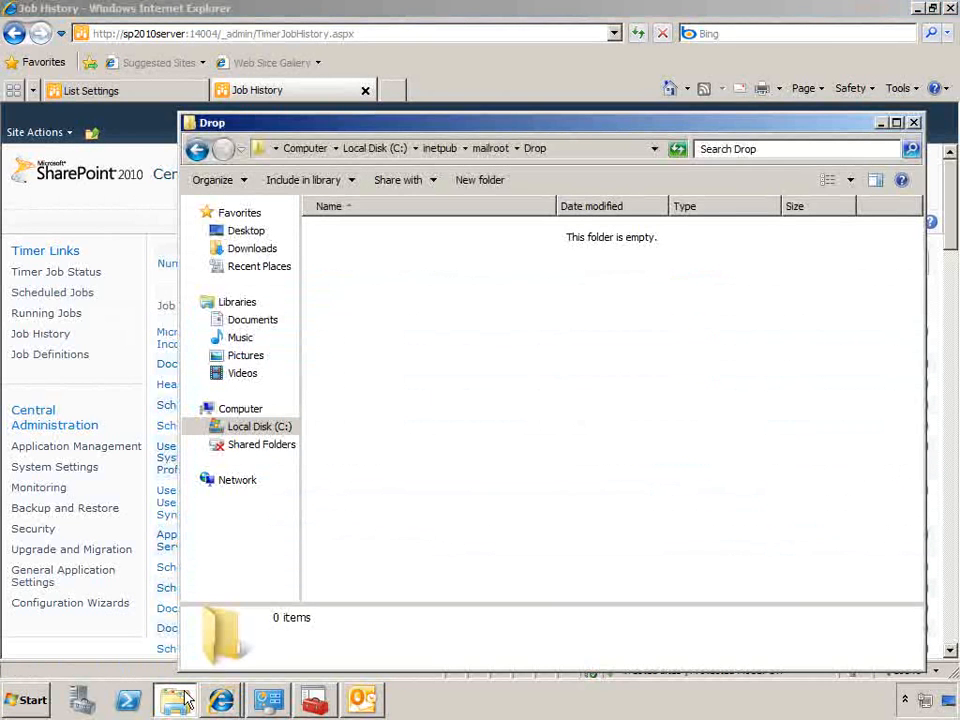
{"action": "left_click", "coordinate": [235, 705]}
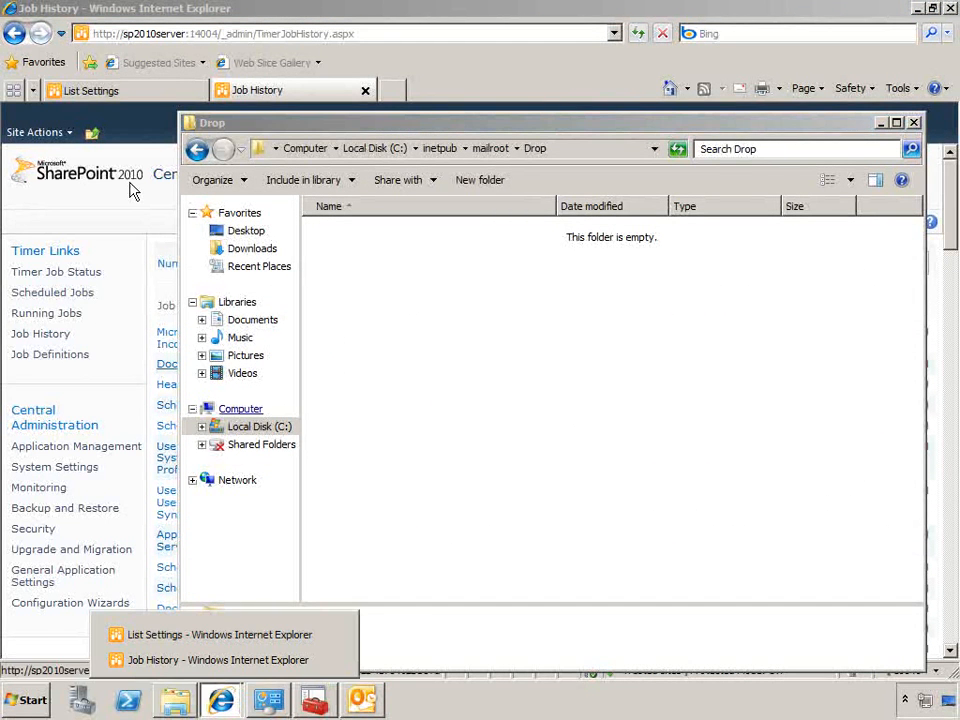
{"action": "left_click", "coordinate": [120, 92]}
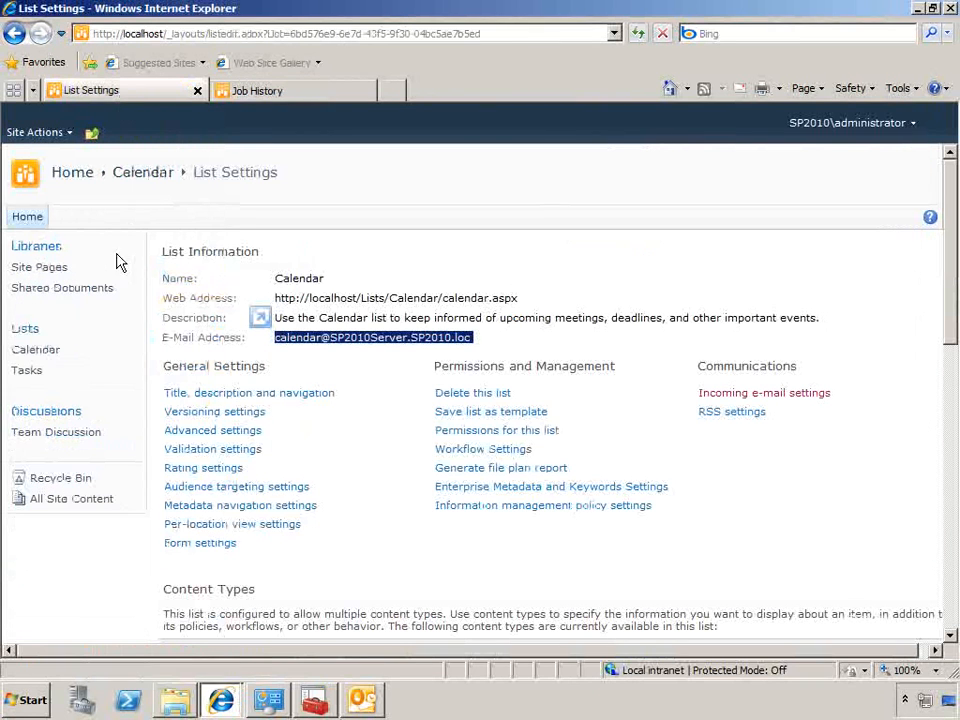
{"action": "left_click", "coordinate": [45, 352]}
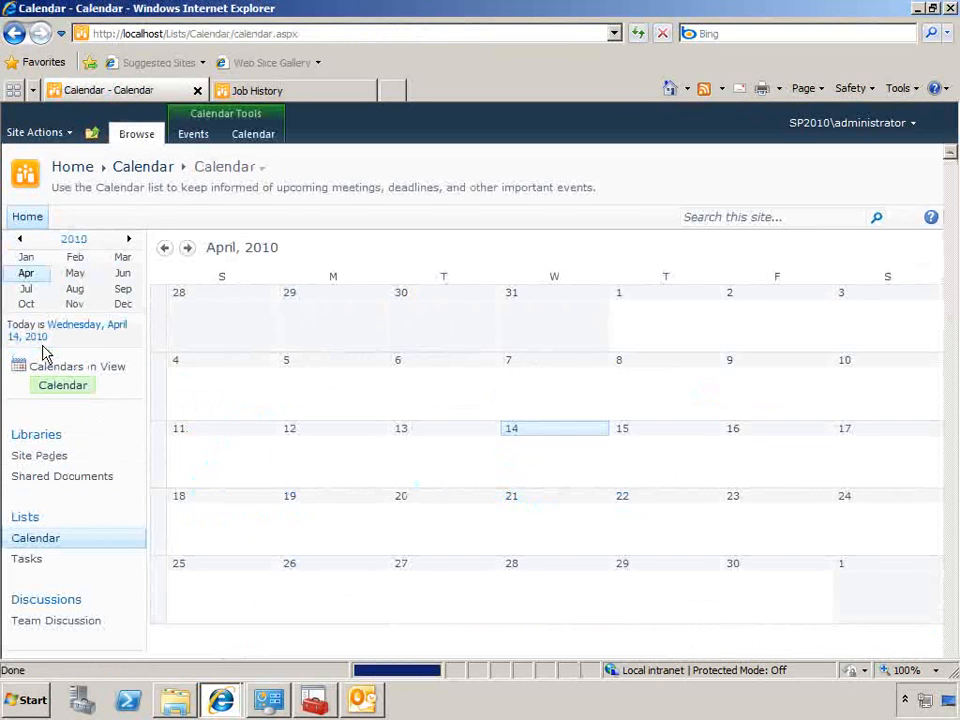
In Outlook, create a calendar appointment on April 15, 2010 from 10:00 AM to 11:00 AM with the subject "test meeting"
{"action": "left_click", "coordinate": [362, 698]}
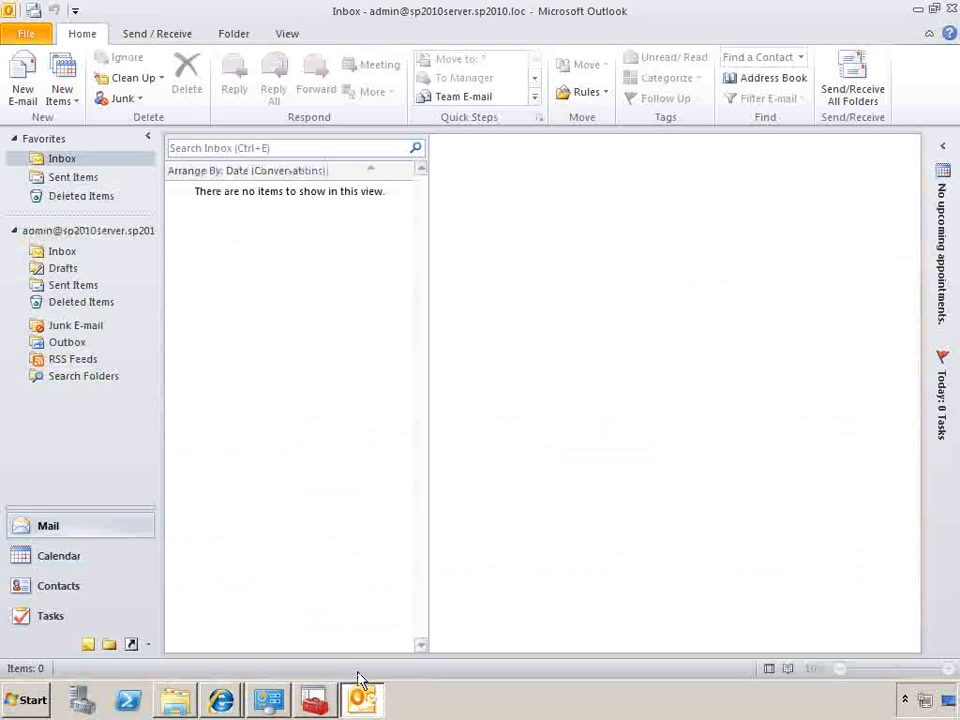
{"action": "left_click", "coordinate": [65, 558]}
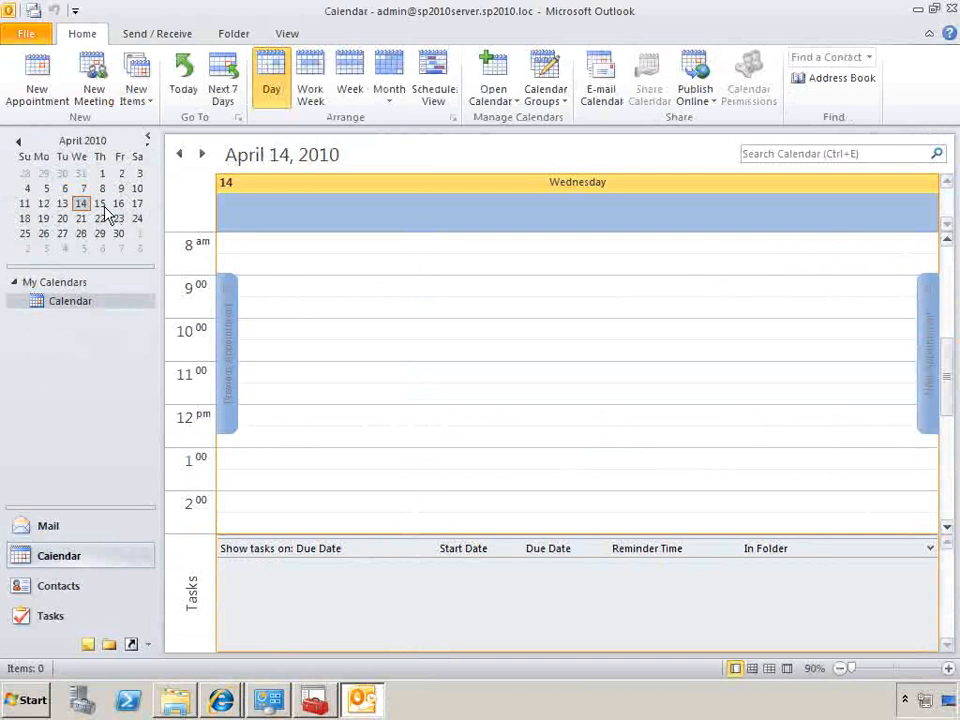
{"action": "left_click", "coordinate": [101, 205]}
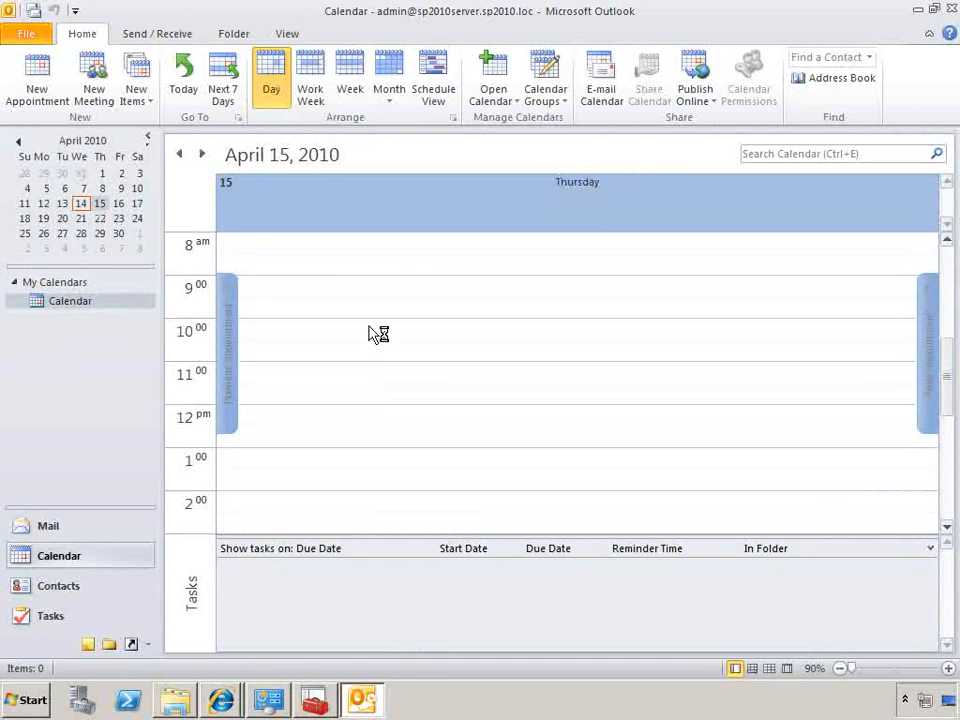
{"action": "left_click_drag", "start_coordinate": [375, 334], "coordinate": [379, 362]}
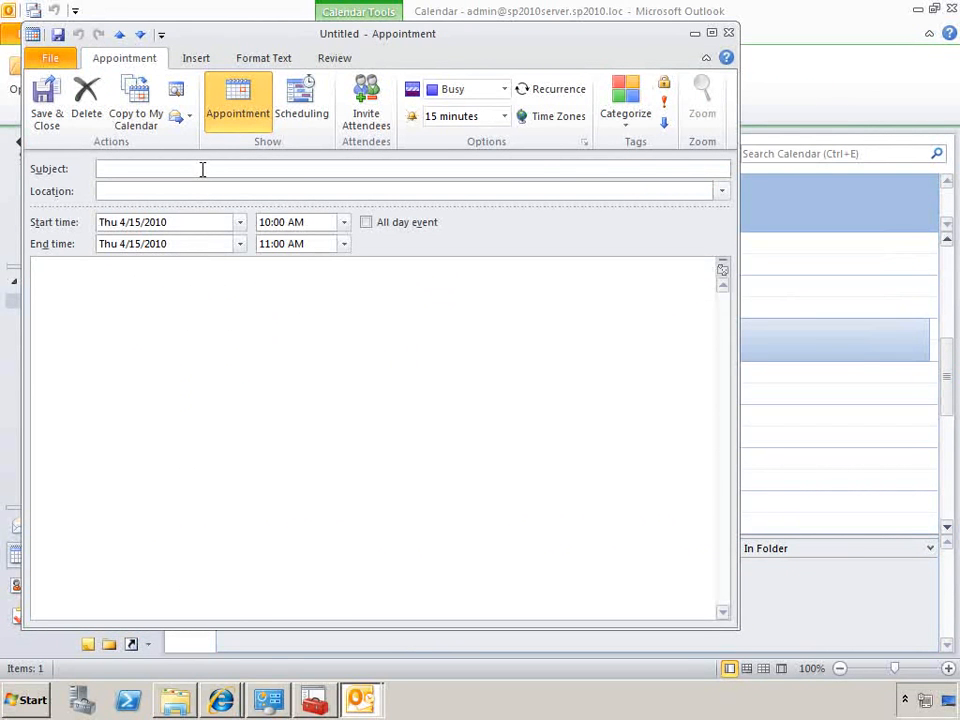
{"action": "type", "text": "test meeting"}
Invite the SharePoint Calendar list's e-mail address to the meeting and send the request without a location
{"action": "left_click", "coordinate": [366, 95]}
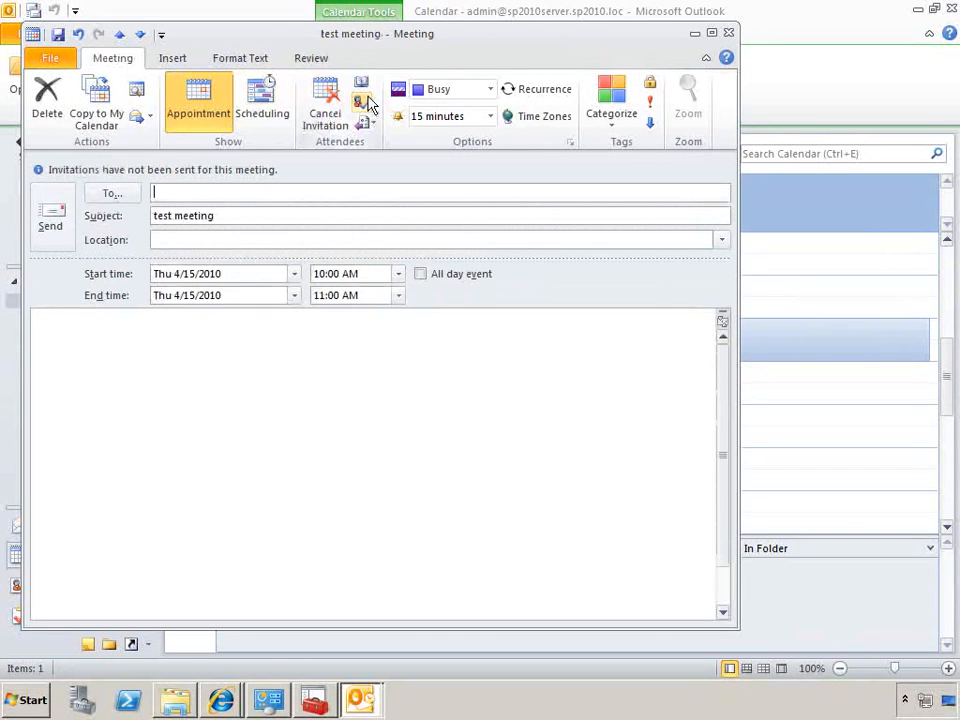
{"action": "key", "text": "ctrl+v"}
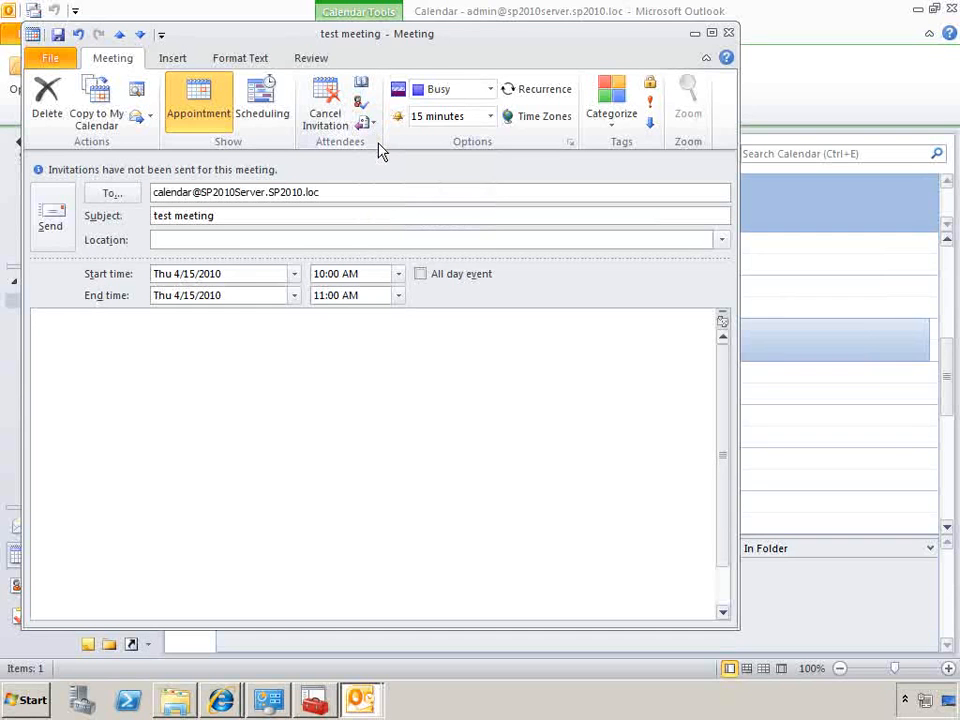
{"action": "left_click", "coordinate": [44, 210]}
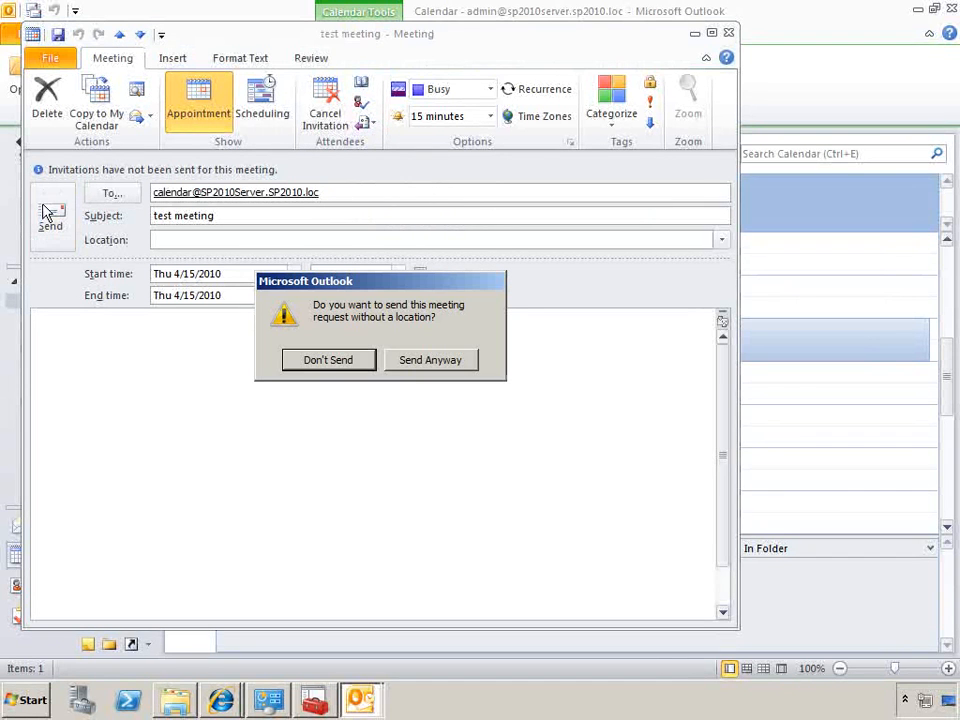
{"action": "left_click", "coordinate": [396, 364]}
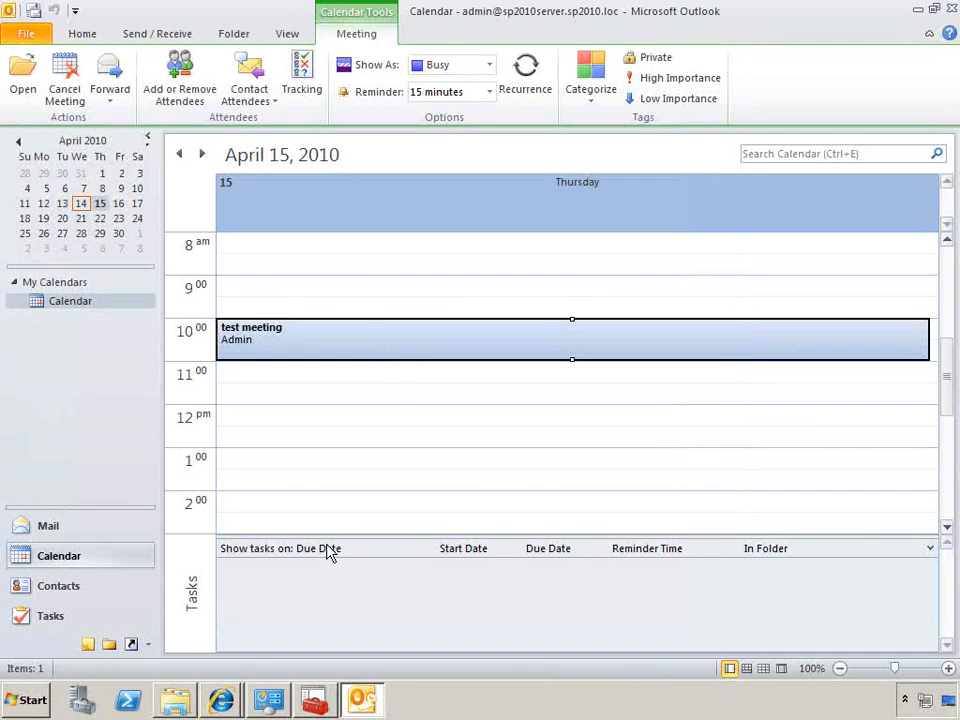
Check the Drop folder for the message and run the Microsoft SharePoint Foundation Incoming E-Mail timer job immediately in Central Administration
{"action": "left_click", "coordinate": [176, 701]}
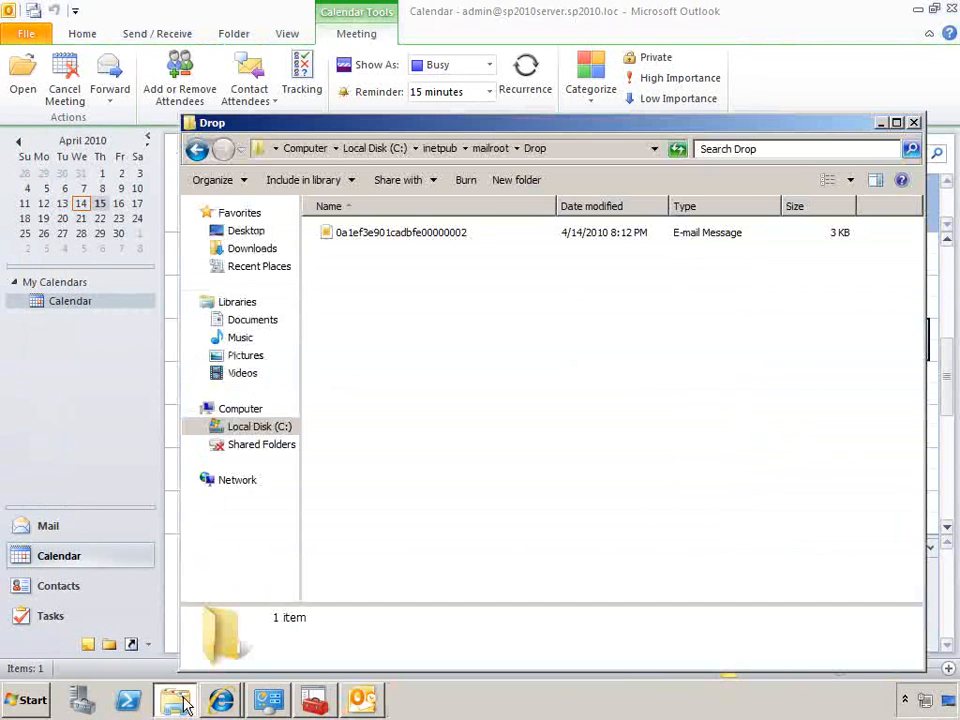
{"action": "mouse_move", "coordinate": [212, 700]}
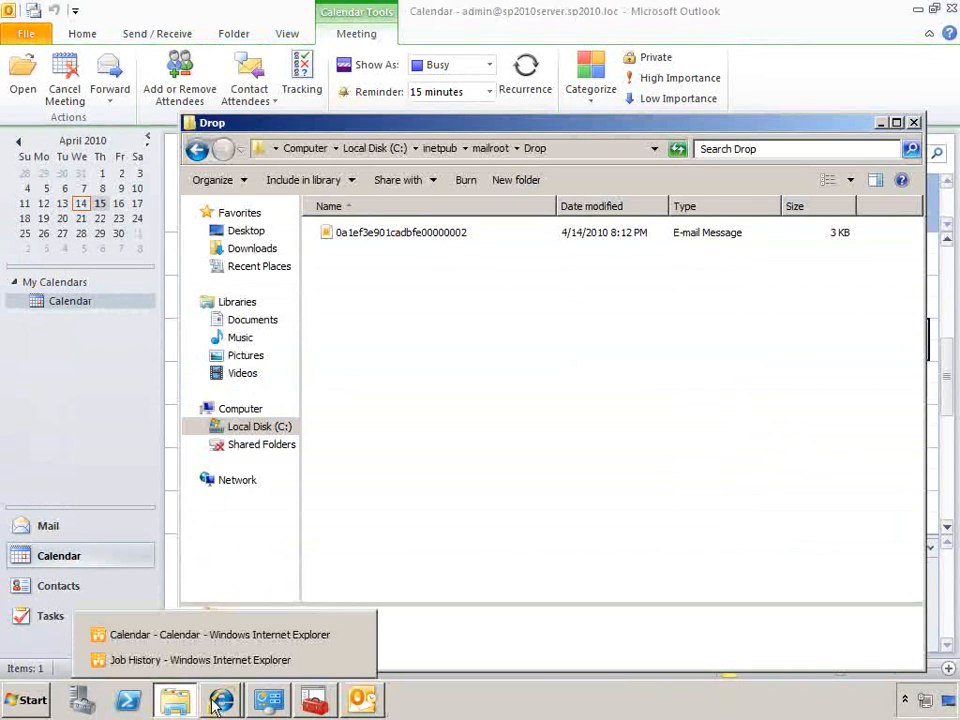
{"action": "left_click", "coordinate": [214, 661]}
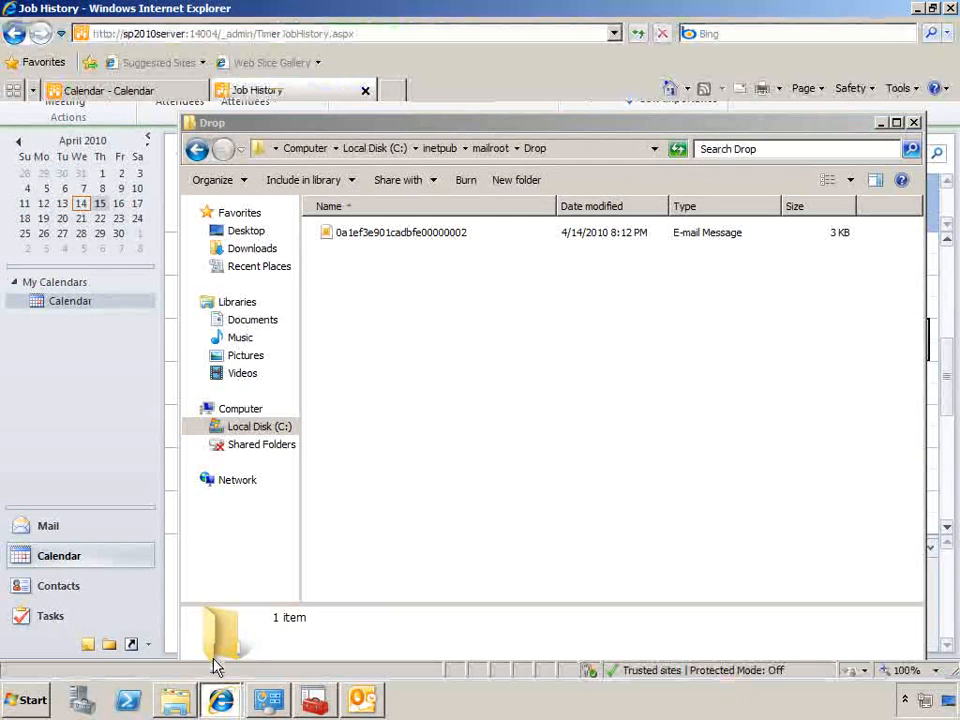
{"action": "left_click", "coordinate": [278, 339]}
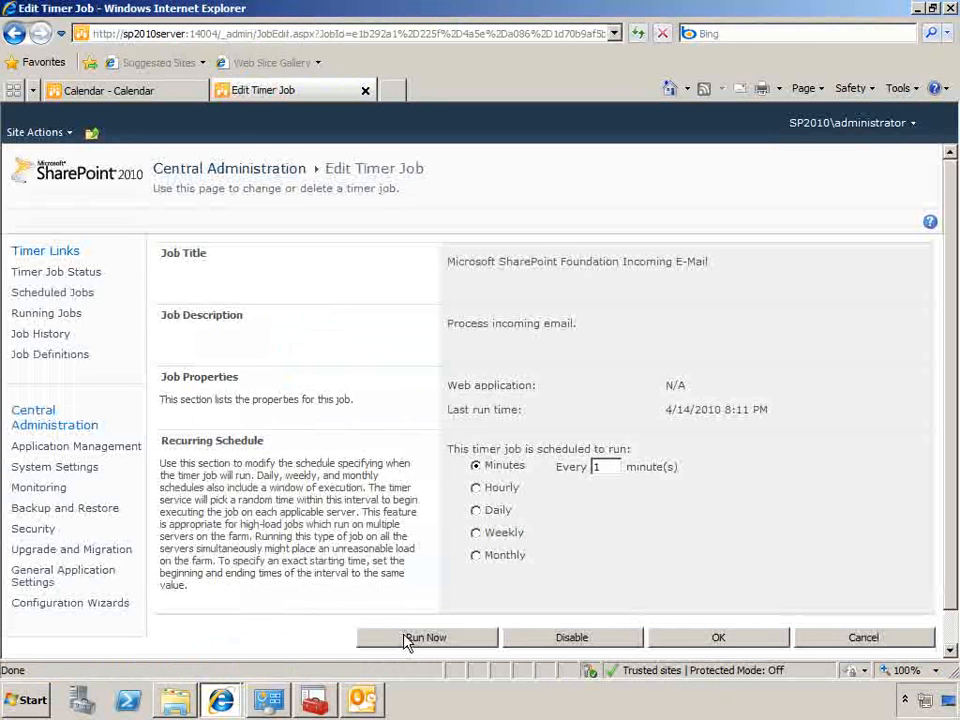
{"action": "left_click", "coordinate": [407, 637]}
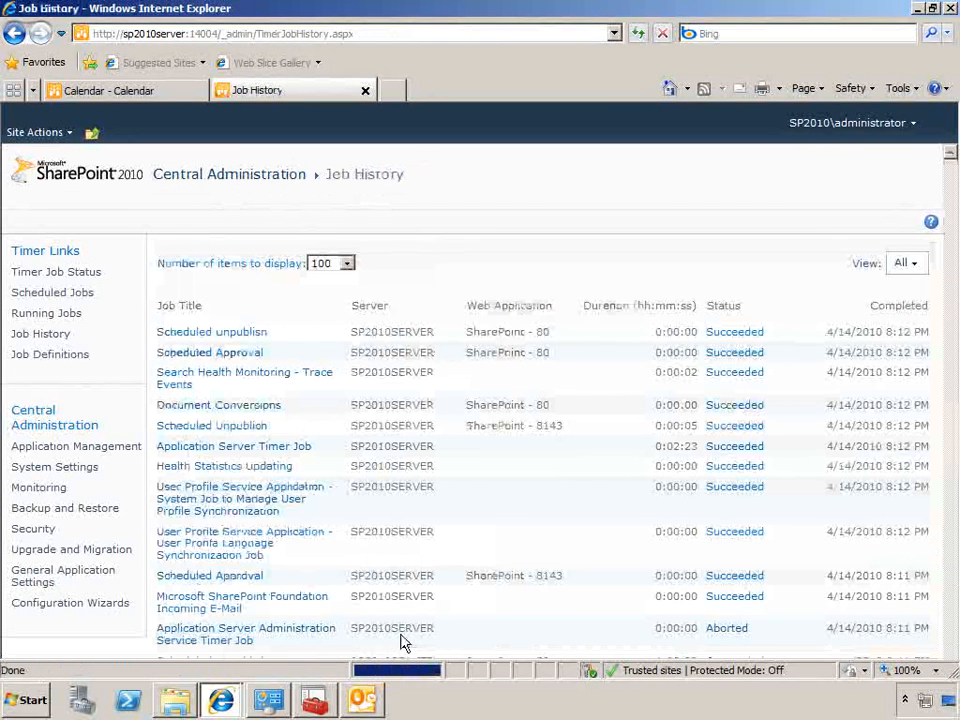
Reload the site's Calendar list to check for the test meeting, and examine the Tasks list's settings for incoming e-mail options
{"action": "key", "text": "ctrl+Tab"}
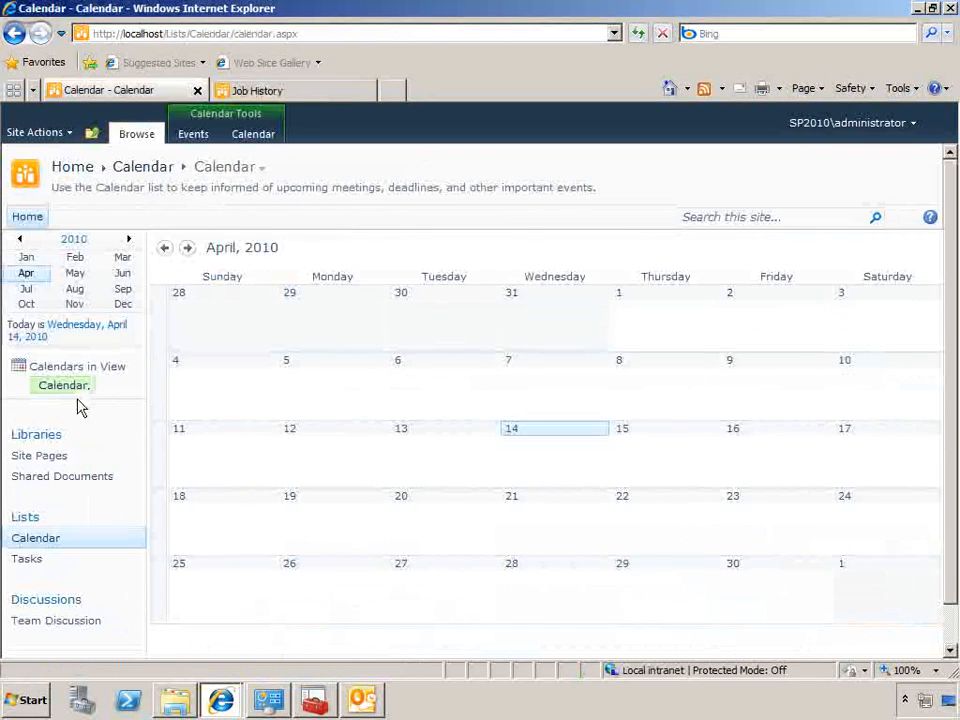
{"action": "left_click", "coordinate": [48, 538]}
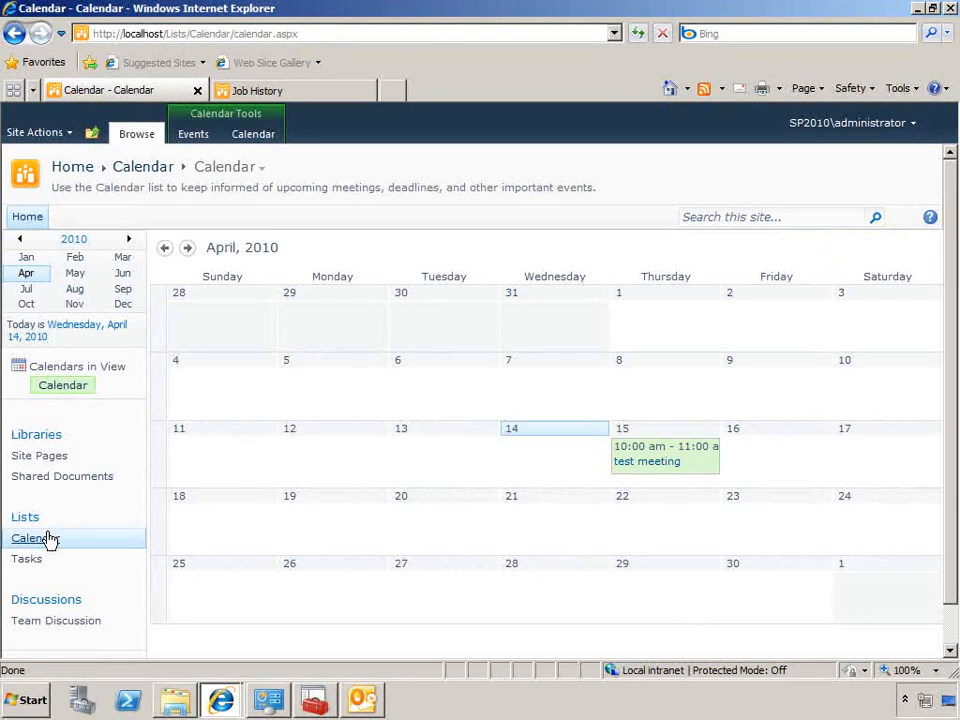
{"action": "left_click", "coordinate": [38, 562]}
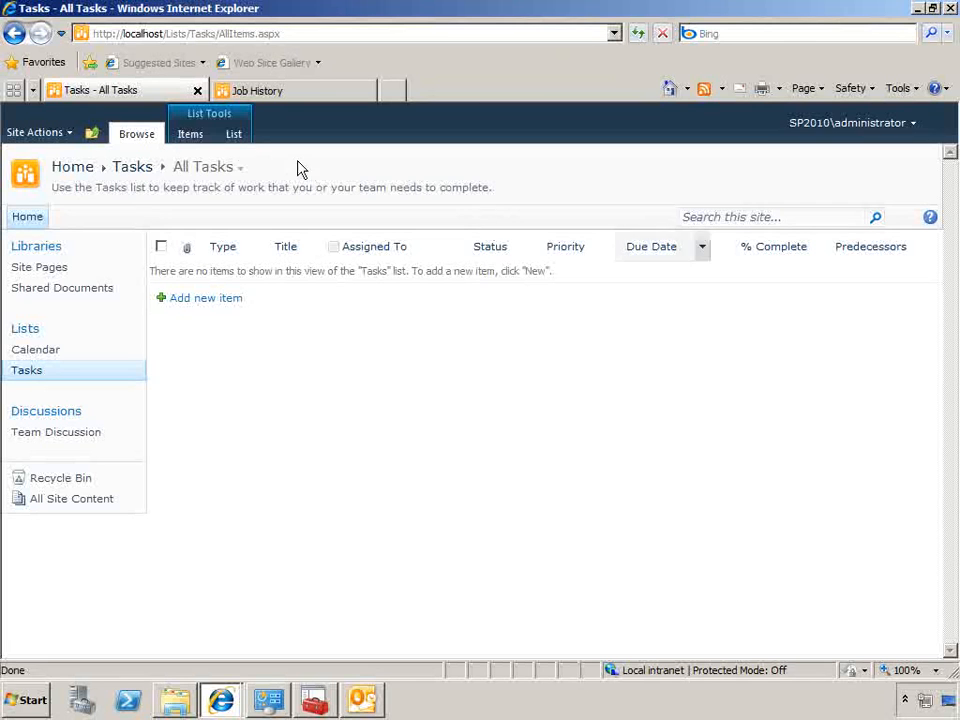
{"action": "left_click", "coordinate": [237, 136]}
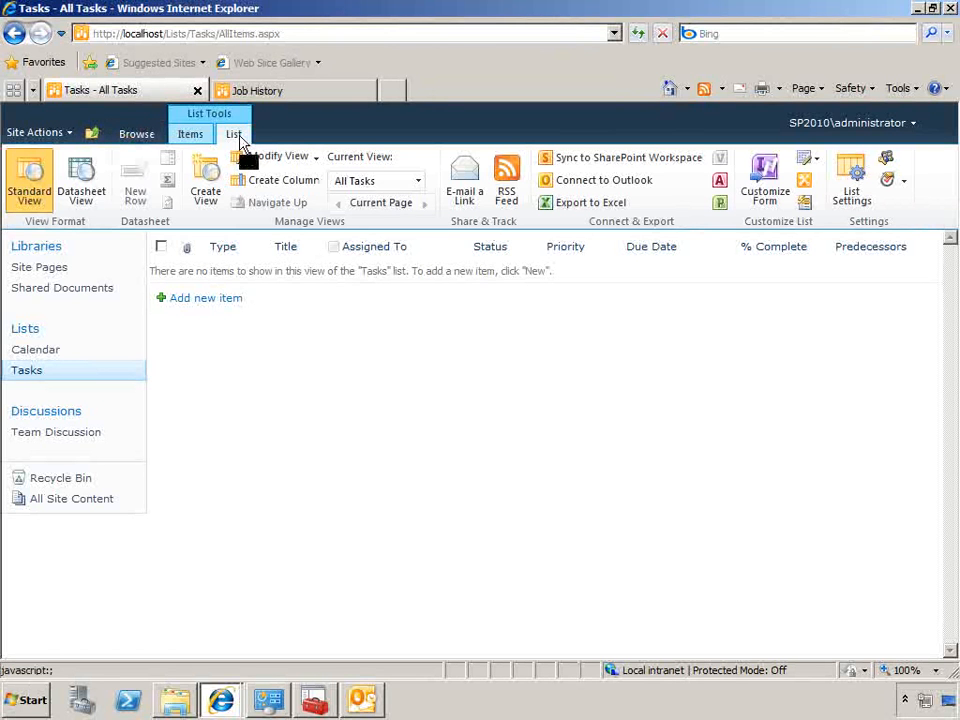
{"action": "left_click", "coordinate": [854, 190]}
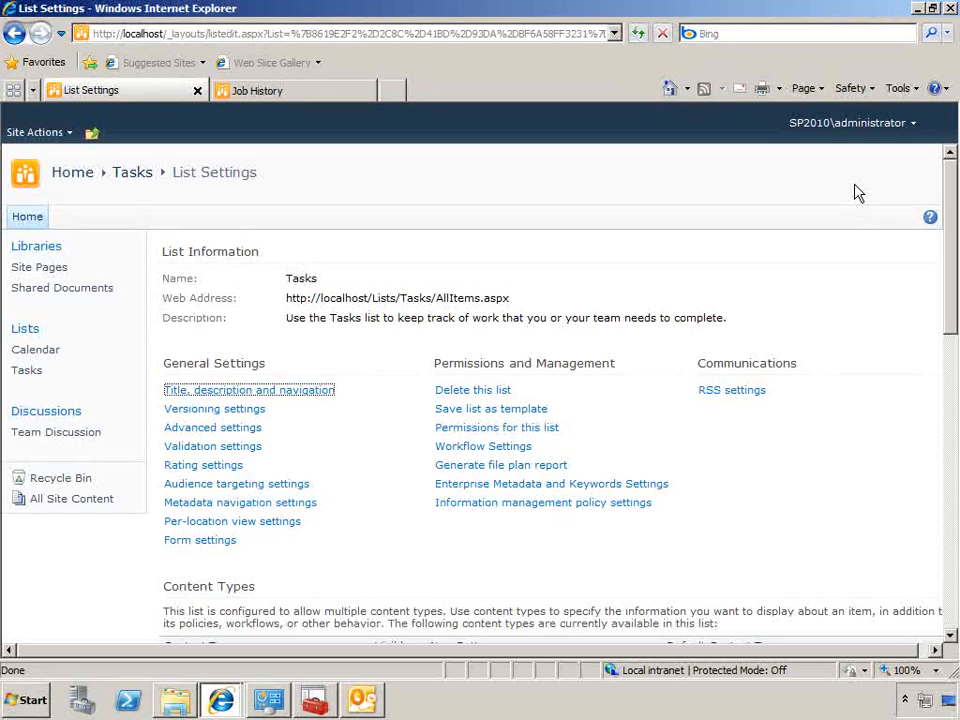
Configure the Shared Documents library to receive e-mail with the address name doclib1, accepting messages from any sender, and save the settings
{"action": "left_click", "coordinate": [90, 289]}
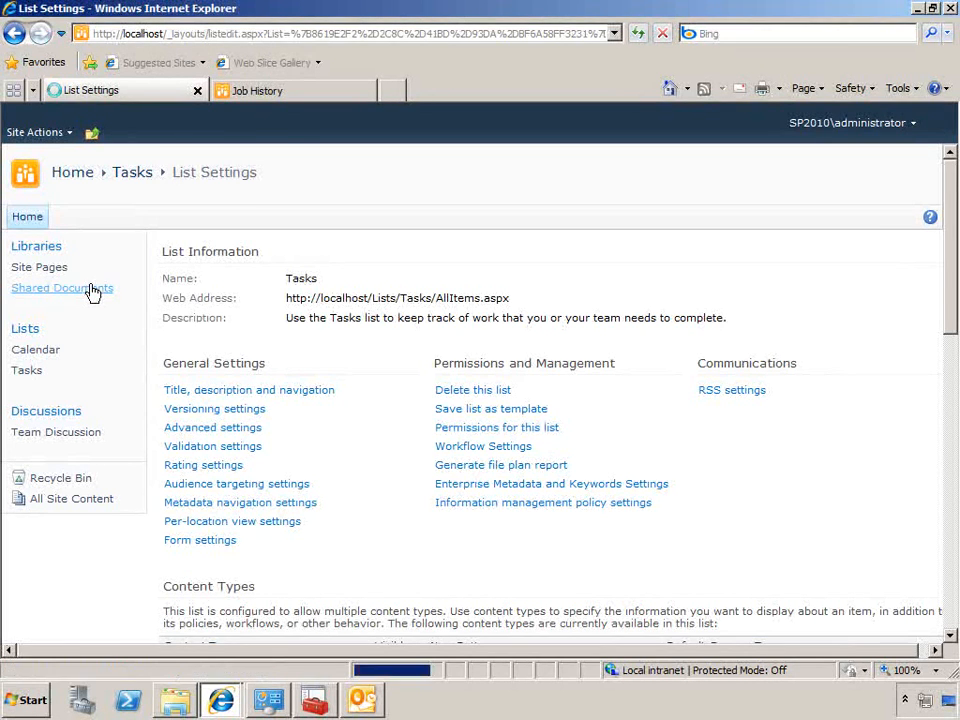
{"action": "left_click", "coordinate": [270, 134]}
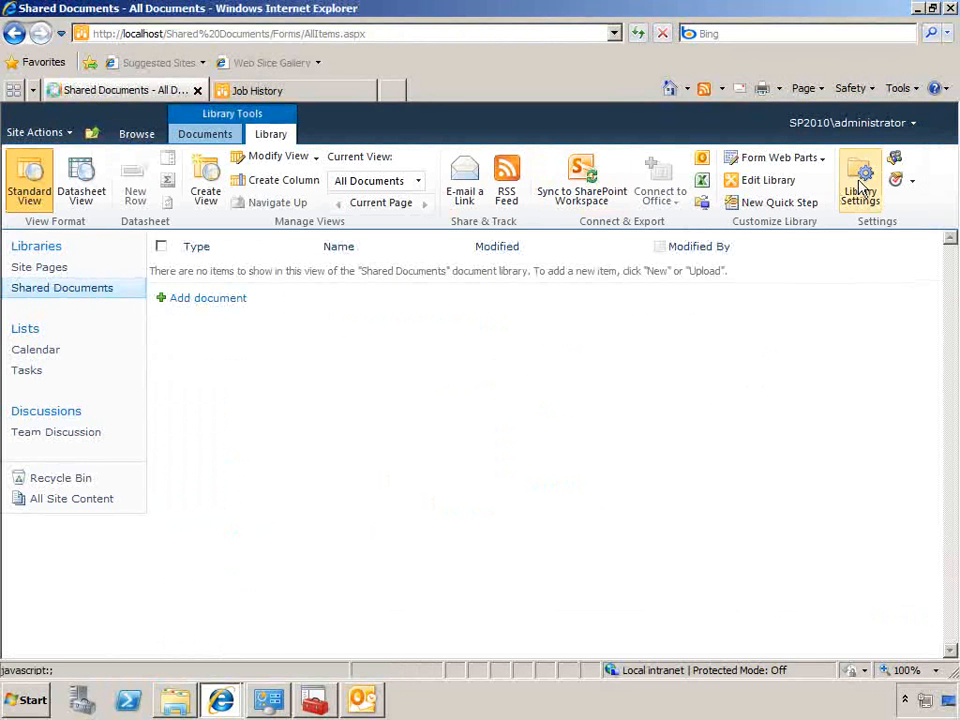
{"action": "left_click", "coordinate": [857, 188]}
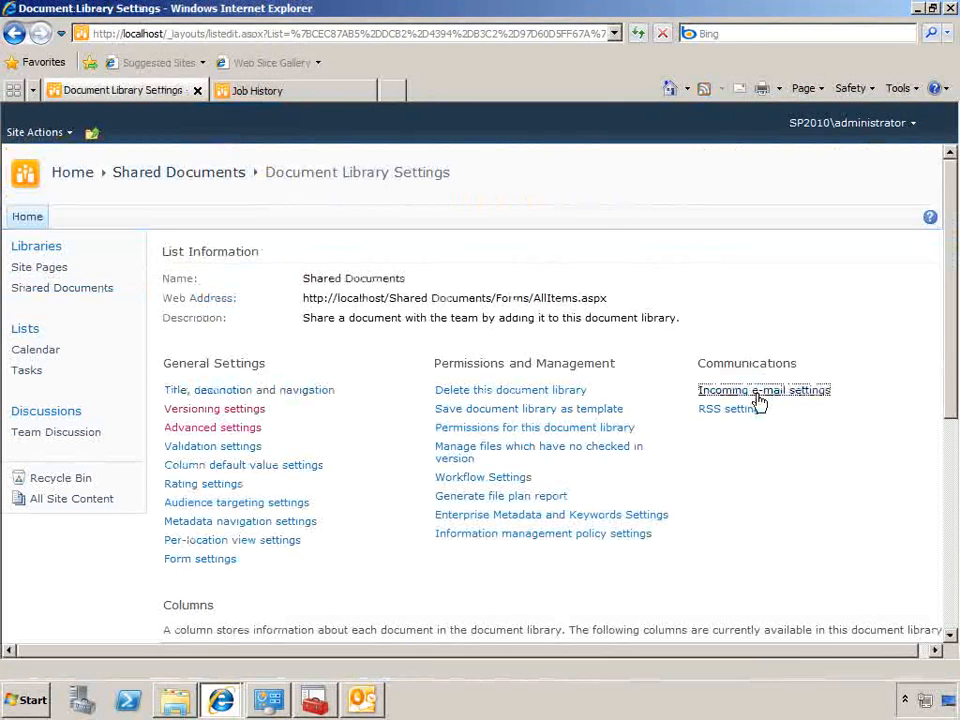
{"action": "left_click", "coordinate": [759, 392]}
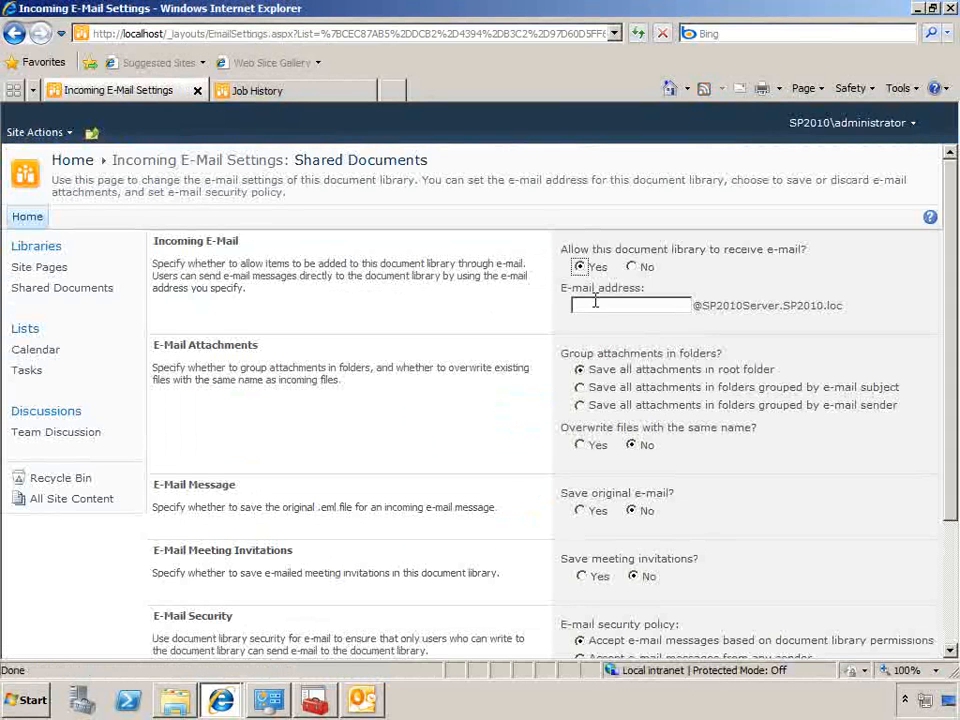
{"action": "left_click", "coordinate": [596, 304]}
{"action": "type", "text": "doclib1"}
{"action": "left_click_drag", "start_coordinate": [953, 484], "coordinate": [936, 624]}
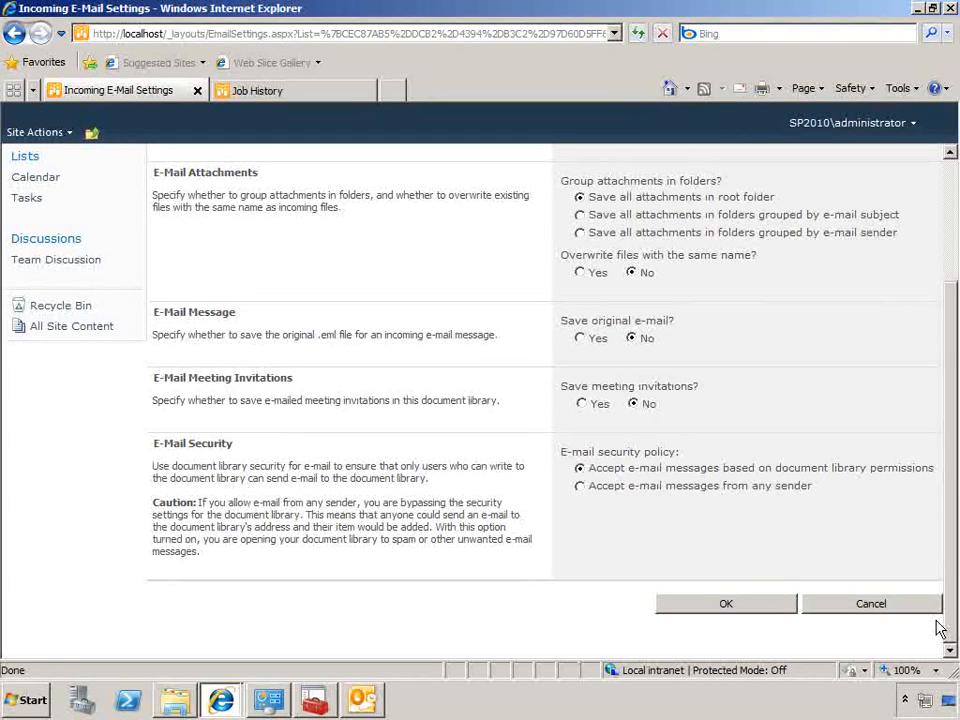
{"action": "left_click", "coordinate": [724, 604]}
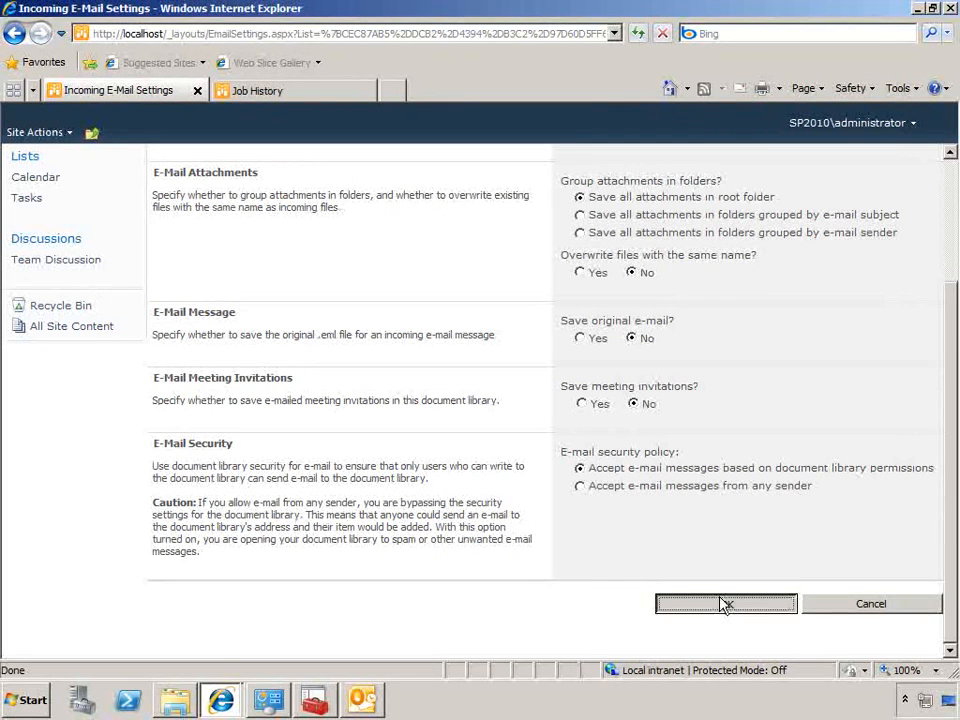
{"action": "left_click", "coordinate": [716, 490]}
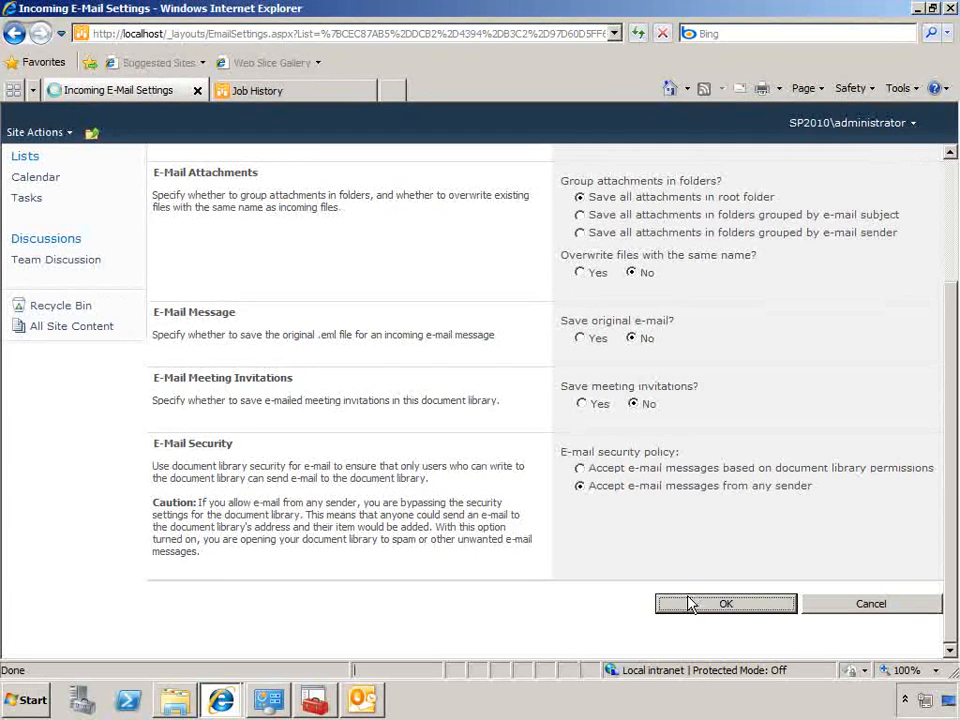
{"action": "left_click", "coordinate": [688, 603]}
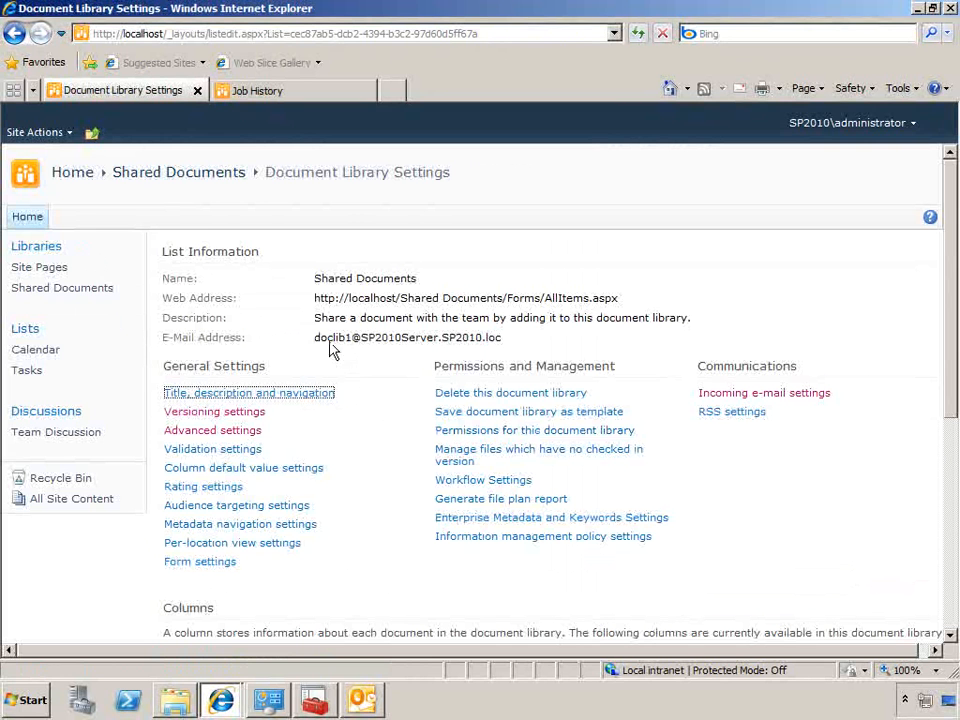
Copy the Shared Documents library's e-mail address into a new Outlook message as the recipient and set the subject to "test doc"
{"action": "left_click_drag", "start_coordinate": [316, 337], "coordinate": [504, 338]}
{"action": "key", "text": "ctrl+c"}
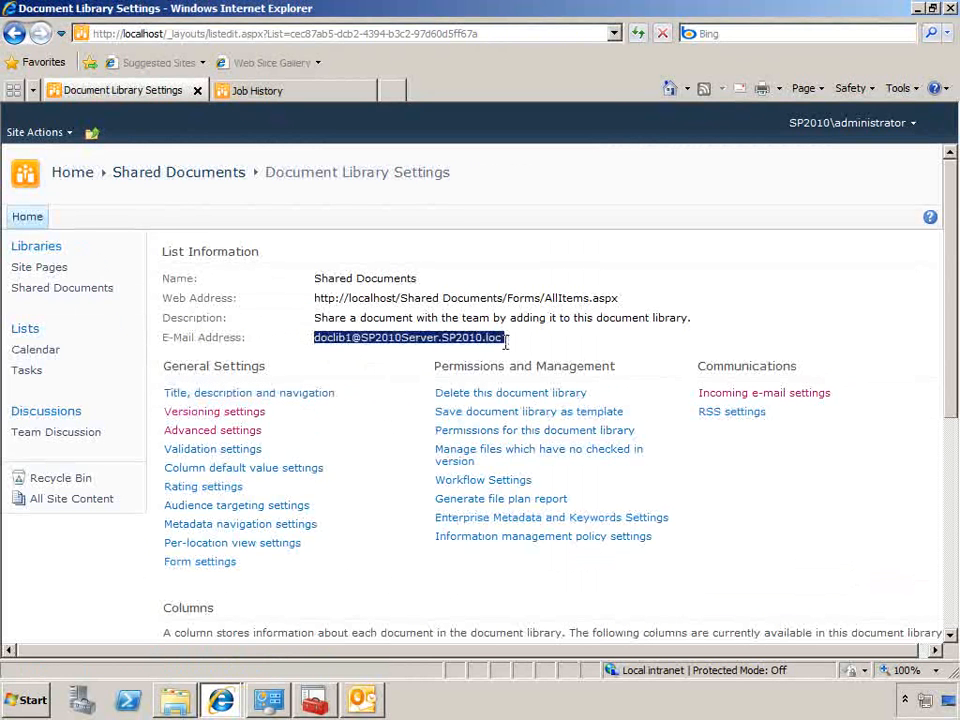
{"action": "left_click", "coordinate": [366, 702]}
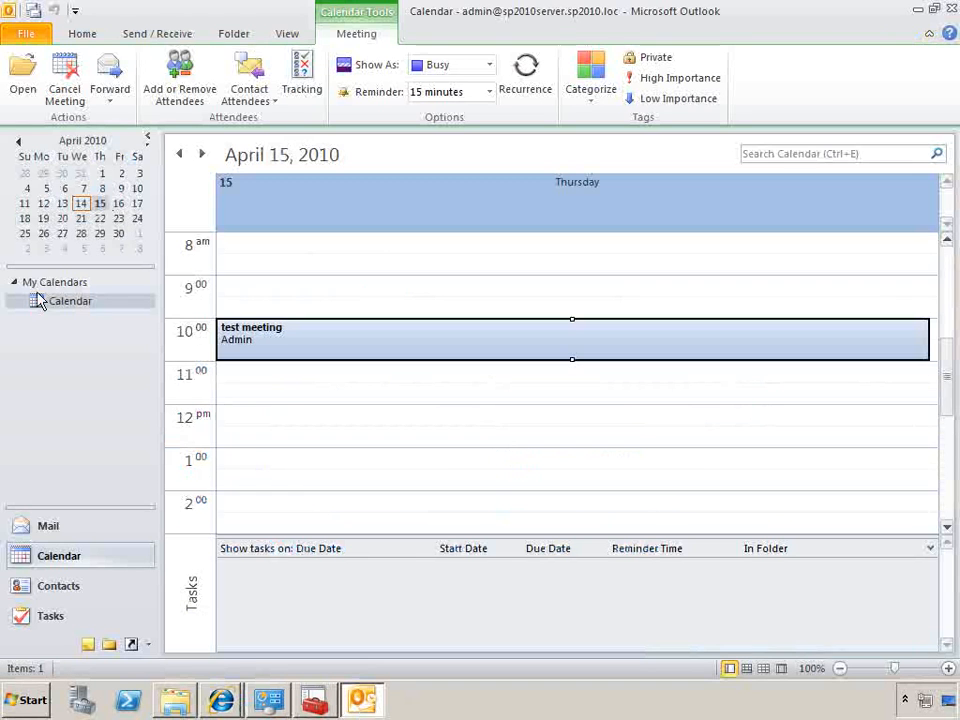
{"action": "left_click", "coordinate": [15, 532]}
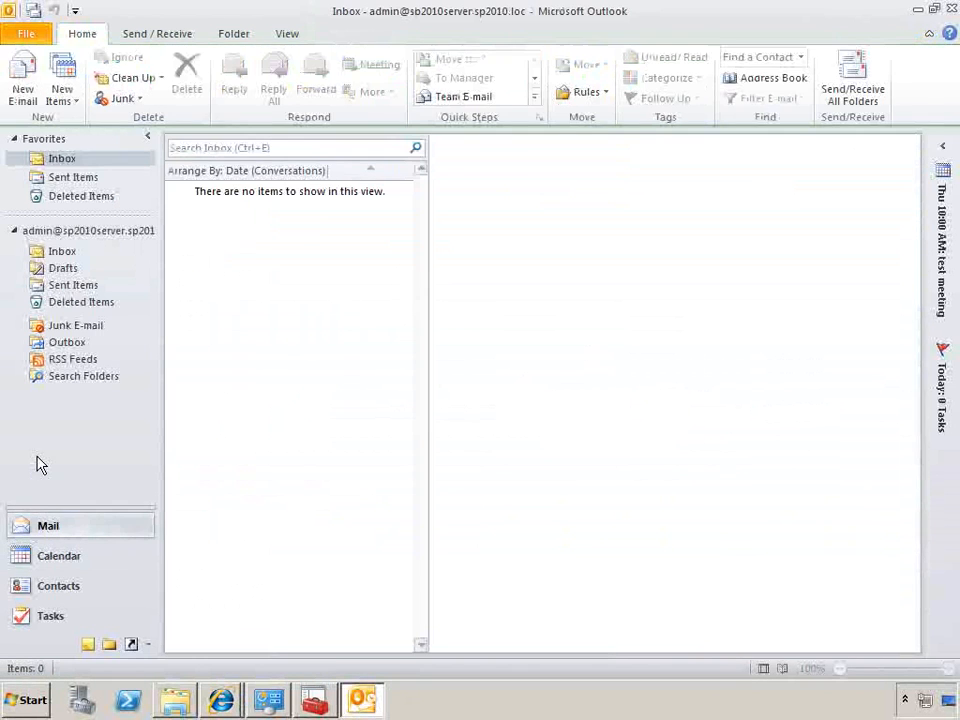
{"action": "left_click", "coordinate": [22, 75]}
{"action": "key", "text": "ctrl+v"}
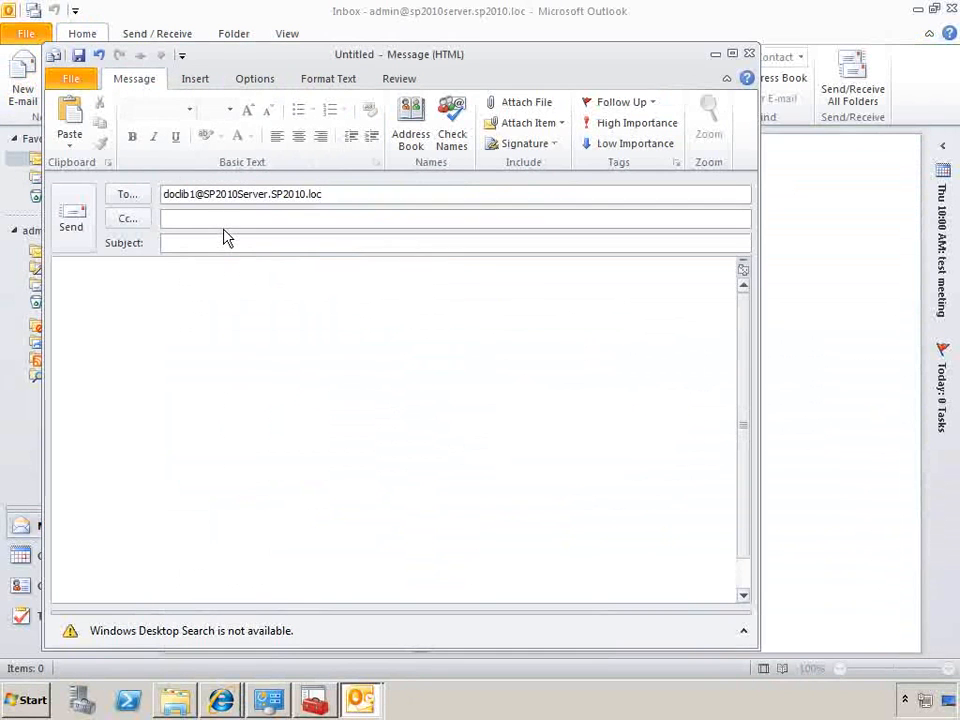
{"action": "key", "text": "Tab"}
{"action": "type", "text": "test doc"}
Start attaching a file to the message and create a text document named "sample document" in the Documents library
{"action": "left_click", "coordinate": [505, 110]}
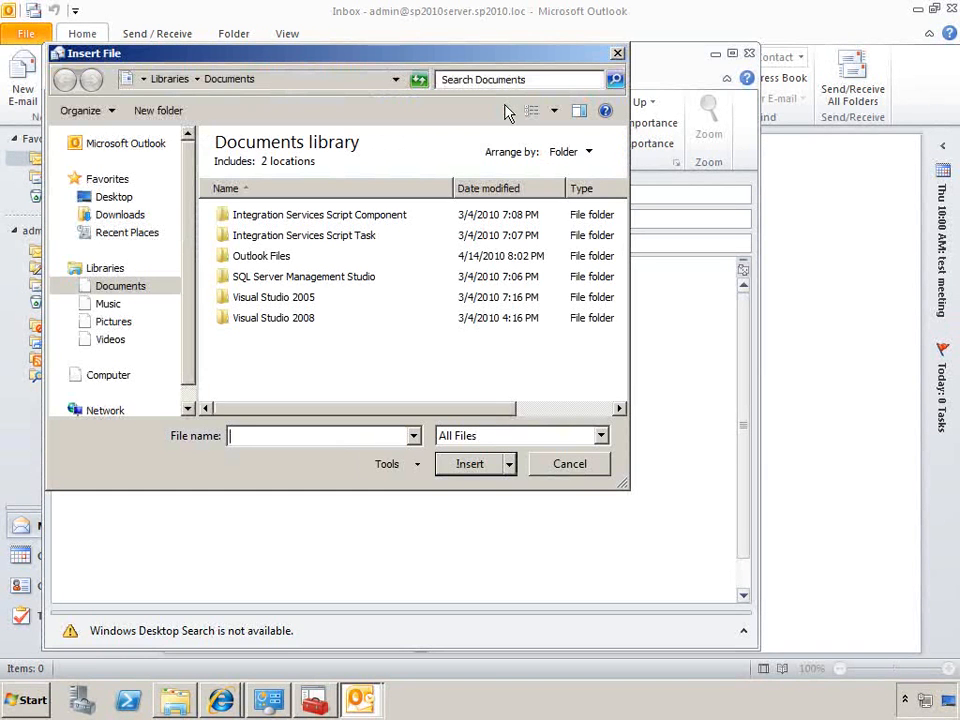
{"action": "right_click", "coordinate": [364, 377]}
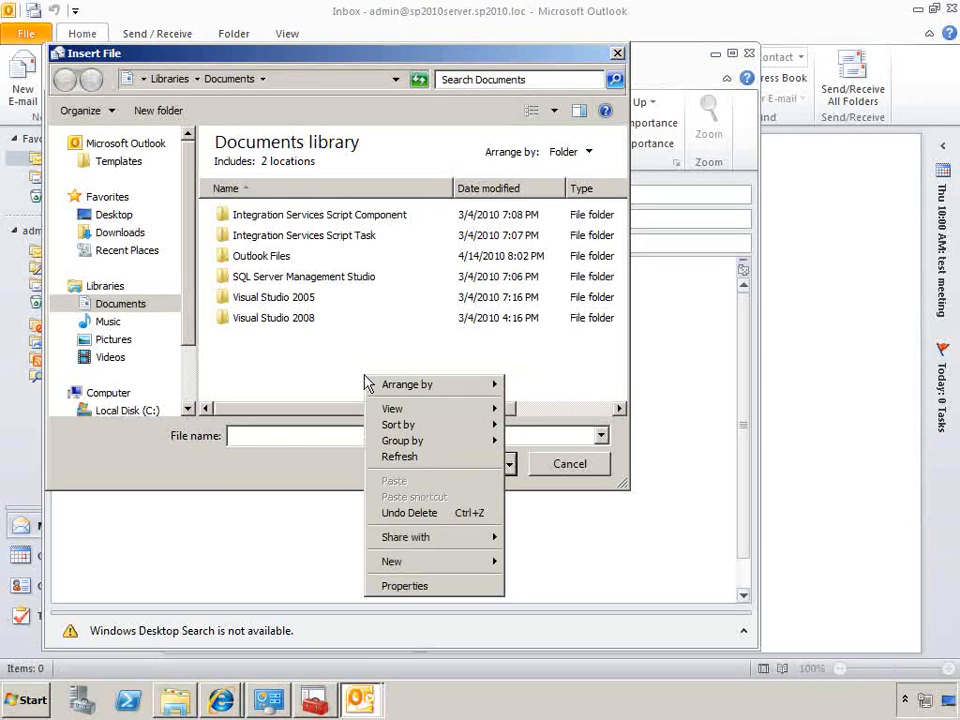
{"action": "mouse_move", "coordinate": [443, 562]}
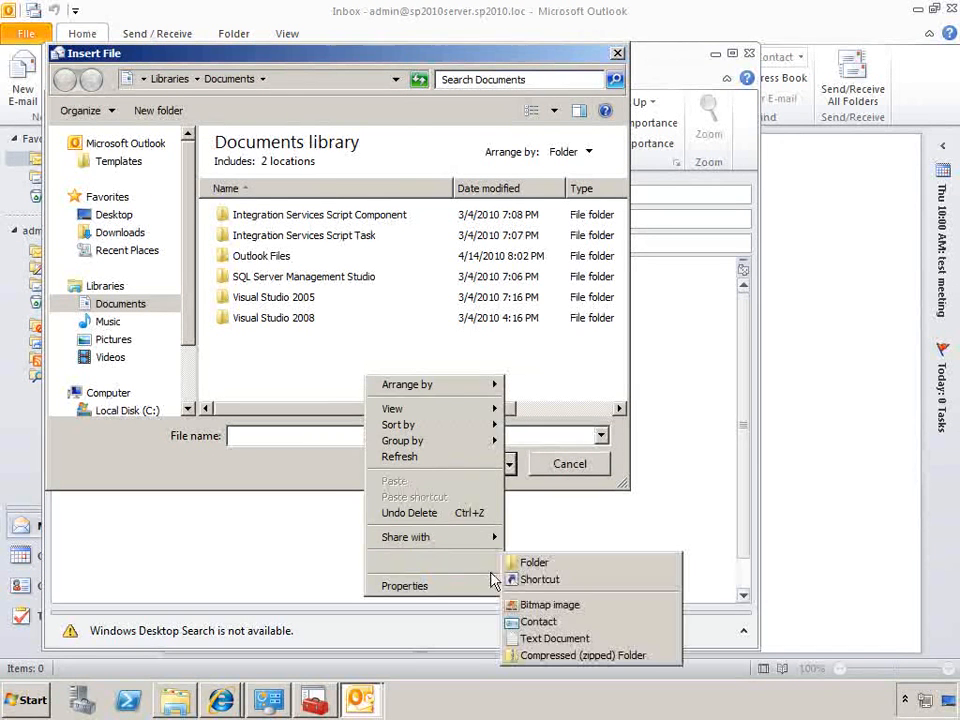
{"action": "left_click", "coordinate": [552, 636]}
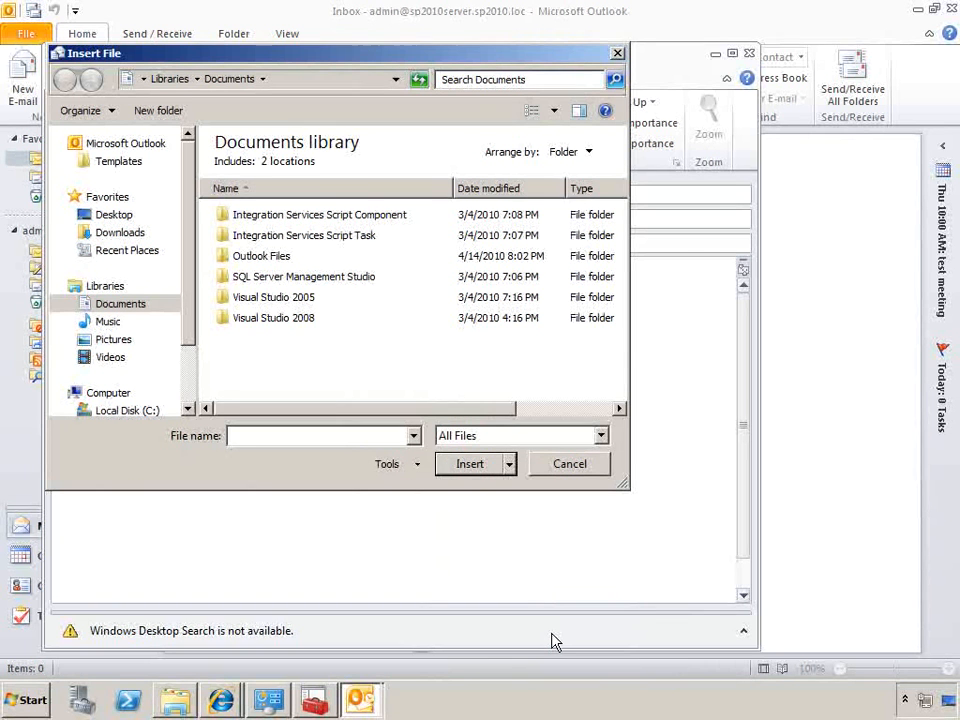
{"action": "type", "text": "sample"}
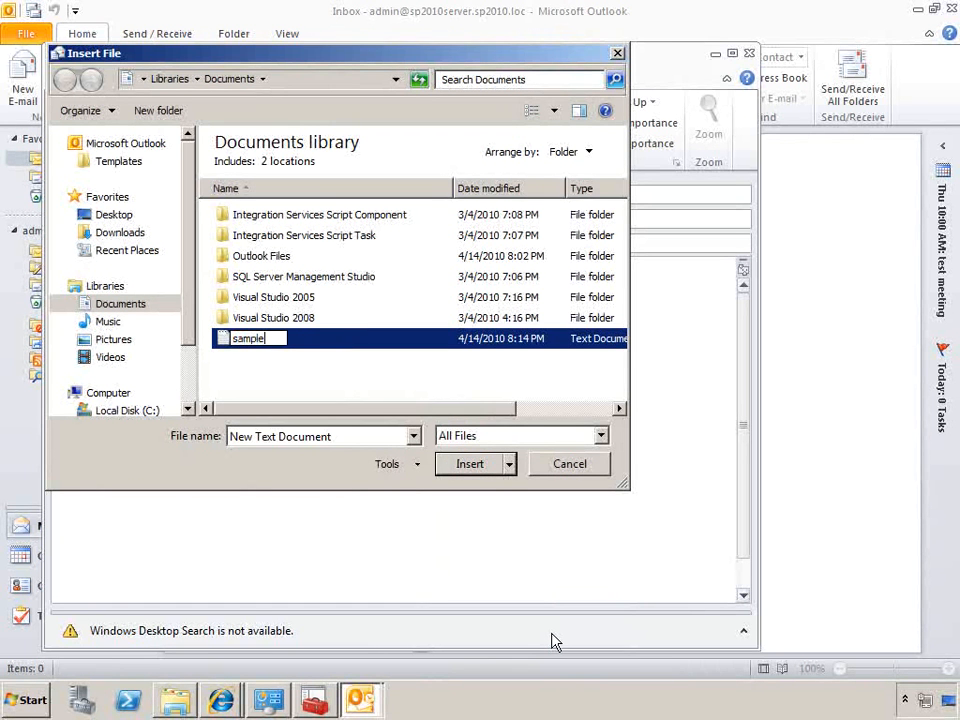
{"action": "type", "text": " document"}
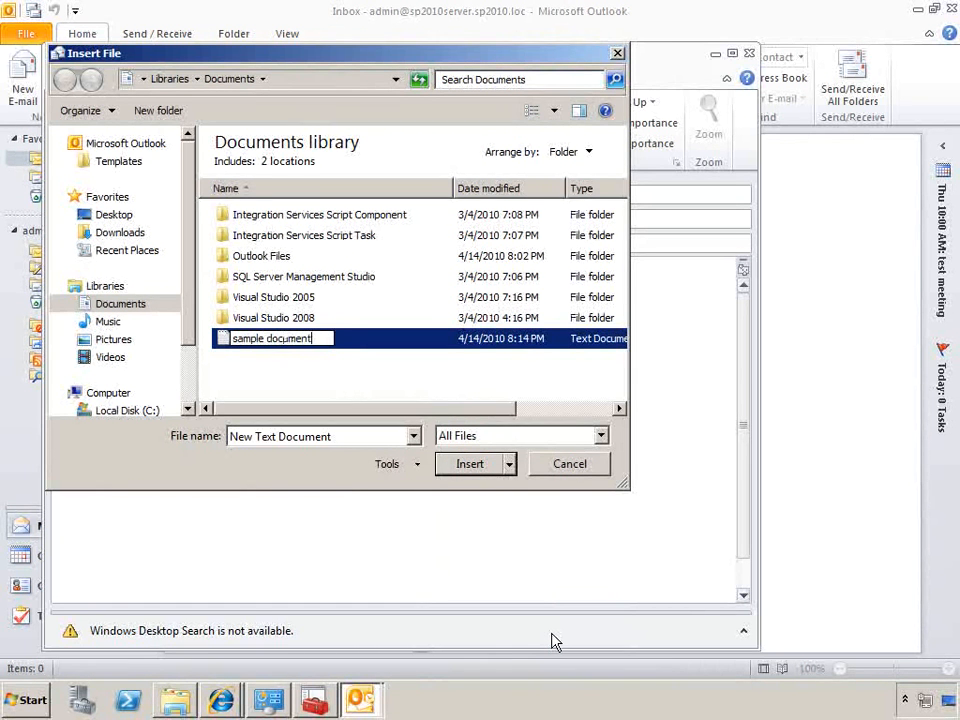
{"action": "key", "text": "Return"}
Open the sample document in Notepad, enter the text "abcd", and save and close it
{"action": "left_click", "coordinate": [293, 345]}
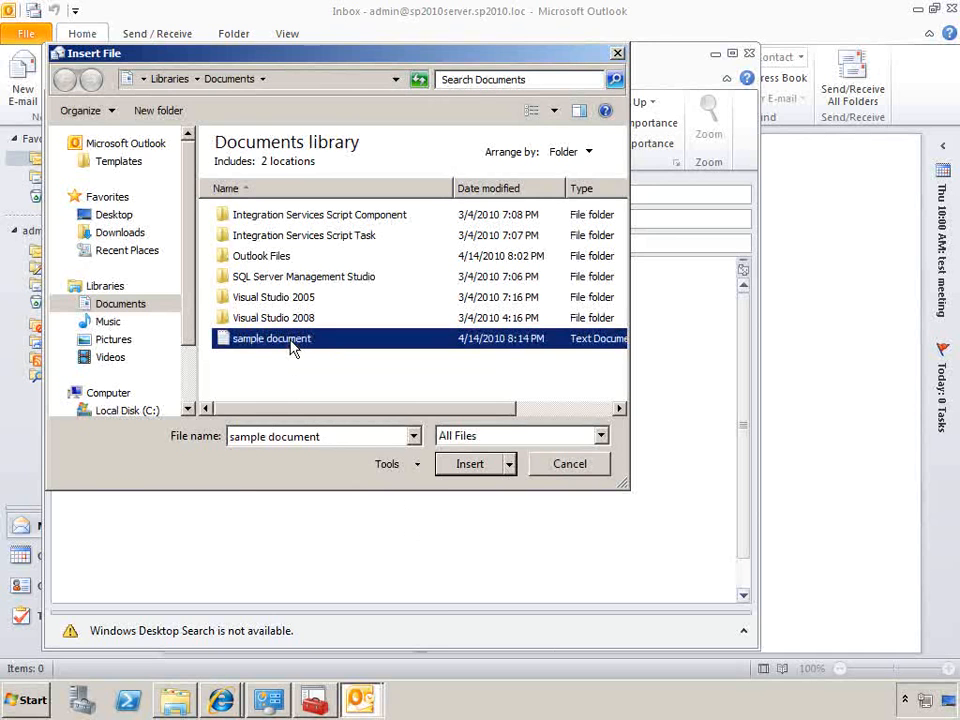
{"action": "right_click", "coordinate": [292, 343]}
{"action": "left_click", "coordinate": [318, 372]}
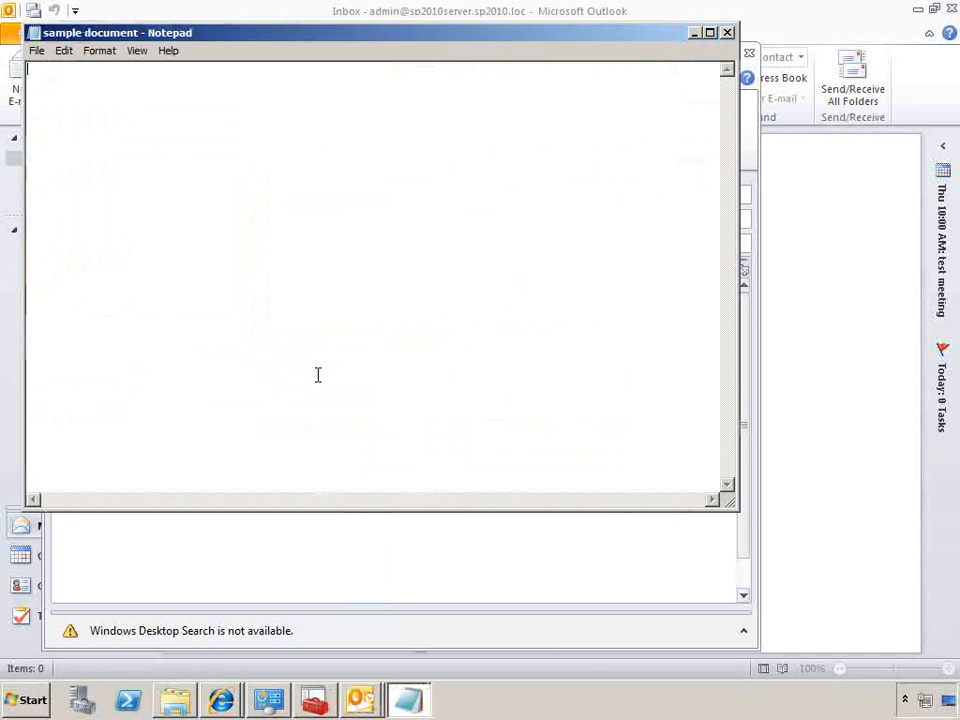
{"action": "type", "text": "abcd"}
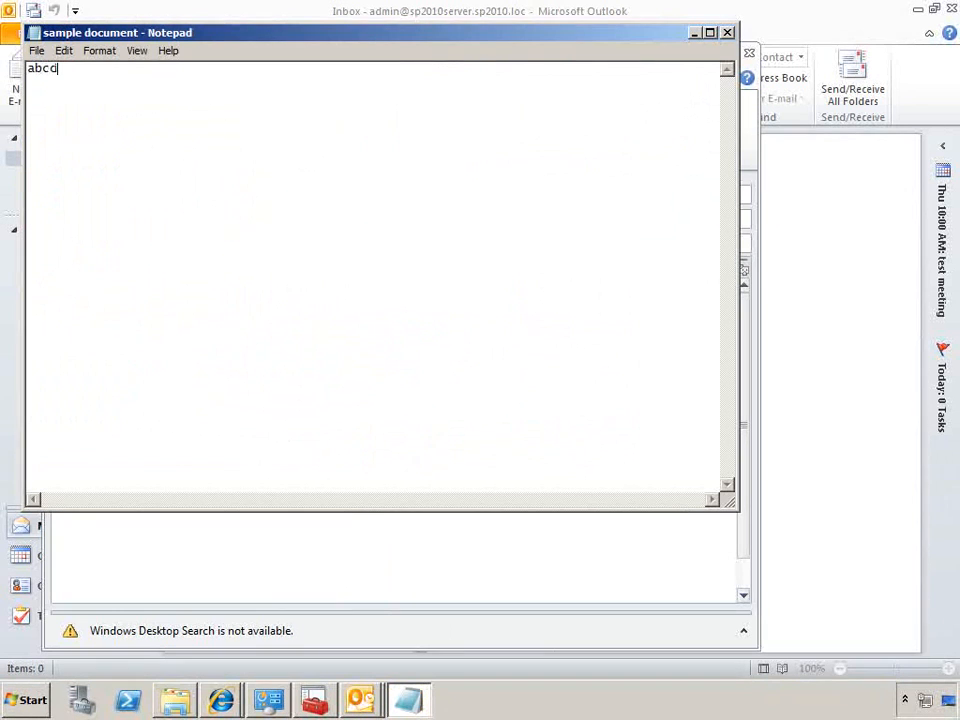
{"action": "left_click", "coordinate": [727, 32]}
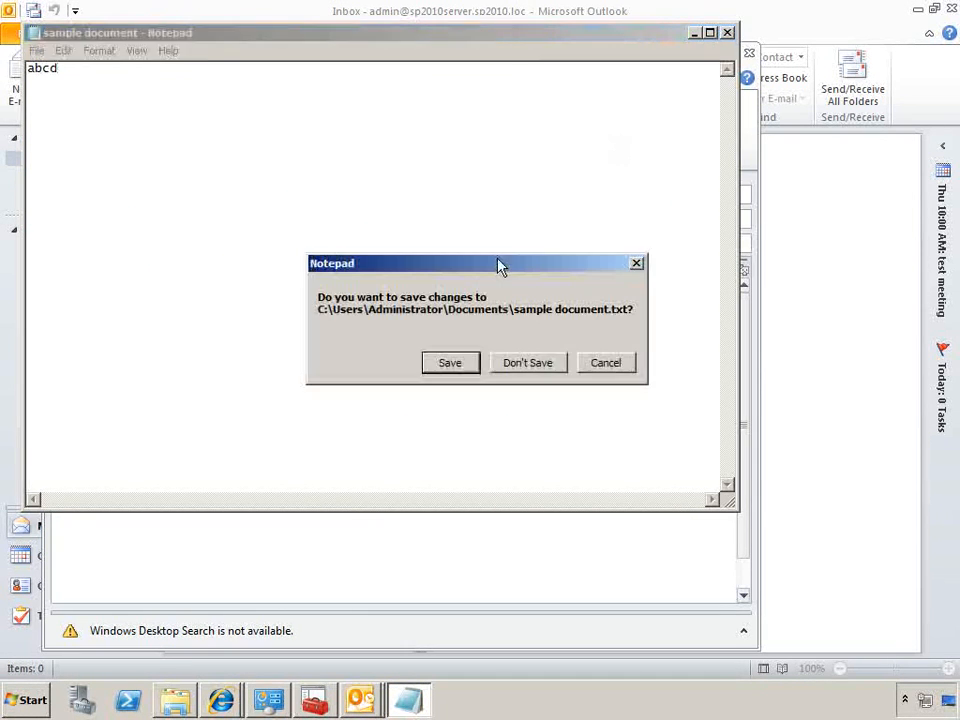
{"action": "left_click", "coordinate": [450, 364]}
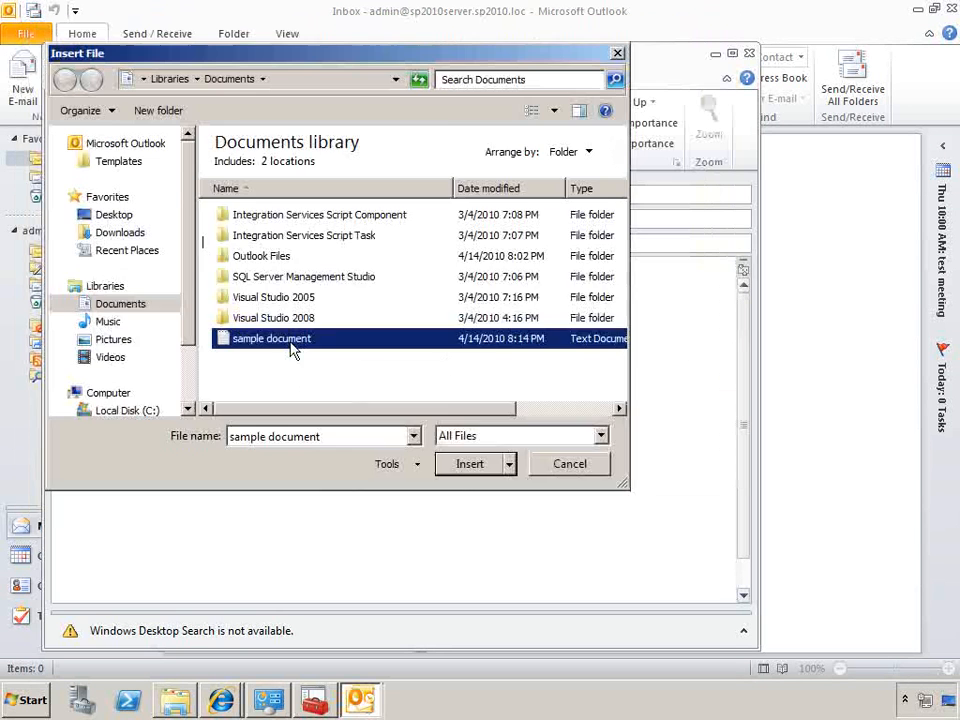
Attach the sample document to the "test doc" message and send it
{"action": "double_click", "coordinate": [291, 349]}
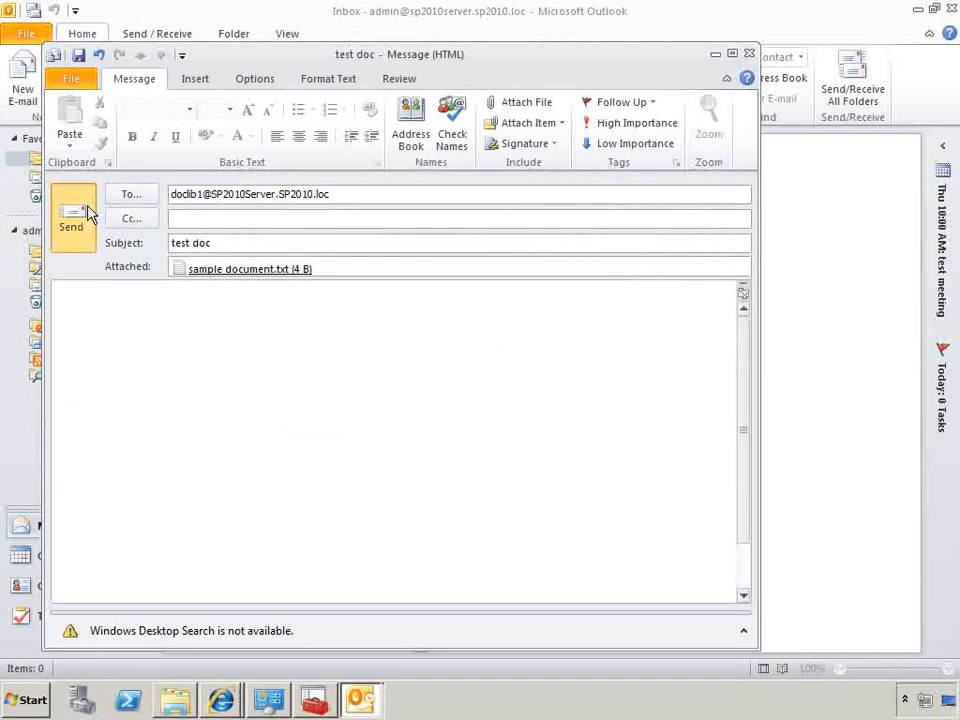
{"action": "left_click", "coordinate": [85, 210]}
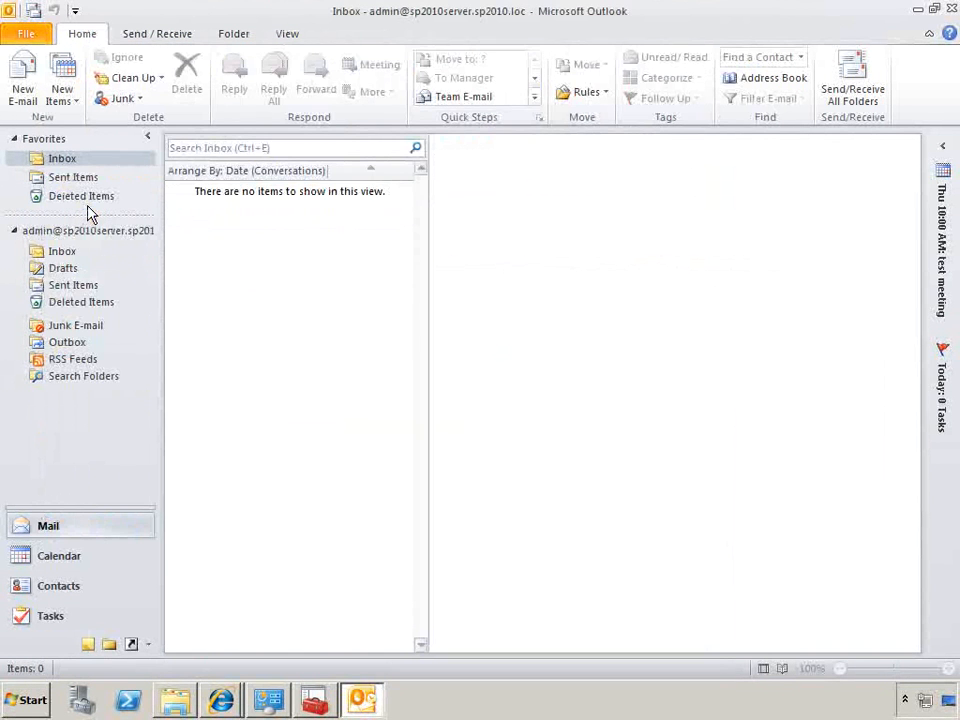
Check the Drop folder for the sent message, then reload Shared Documents in Internet Explorer to look for the attachment
{"action": "left_click", "coordinate": [175, 699]}
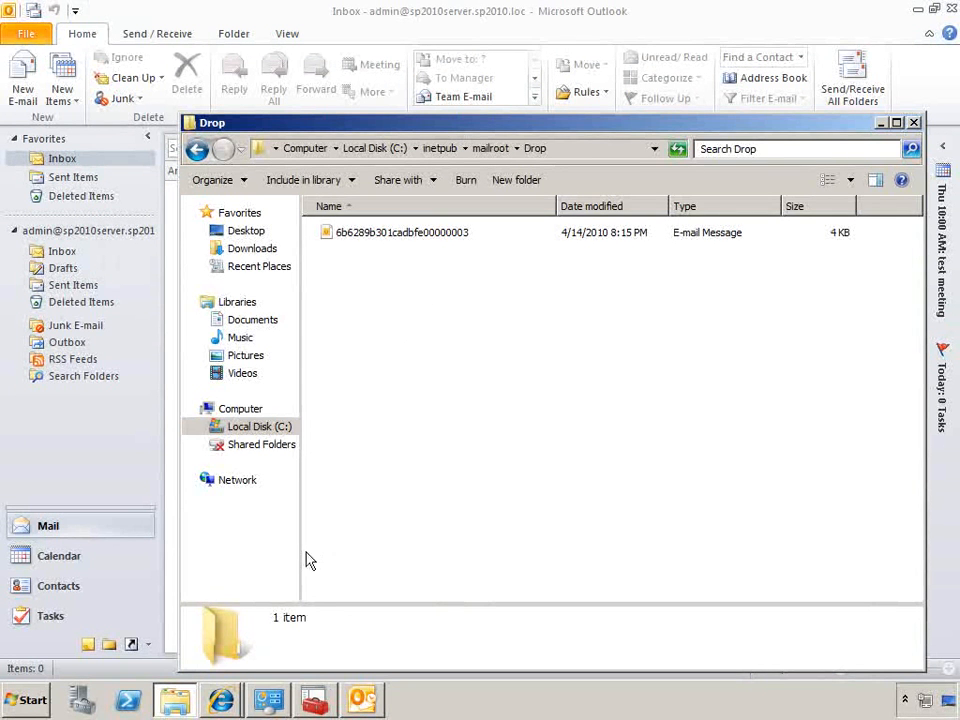
{"action": "mouse_move", "coordinate": [228, 703]}
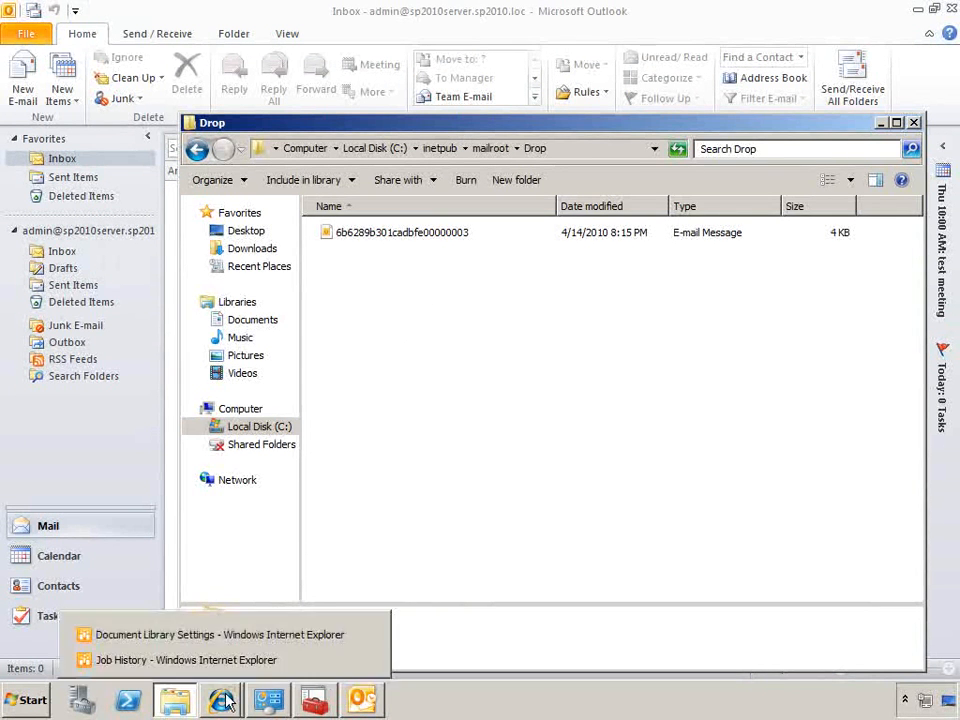
{"action": "left_click", "coordinate": [230, 637]}
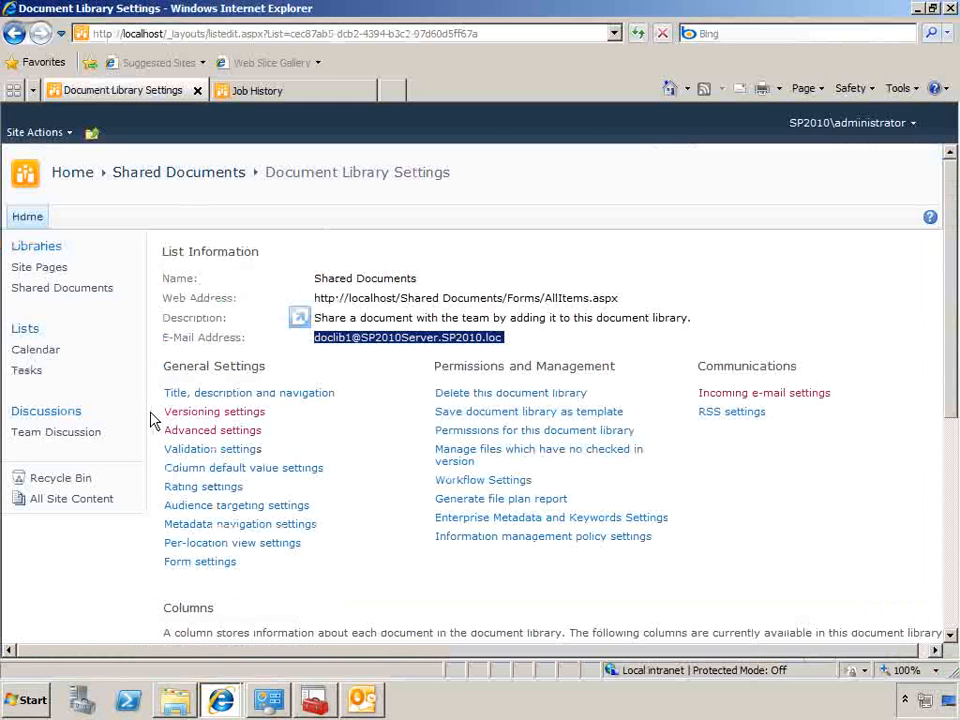
{"action": "left_click", "coordinate": [53, 297]}
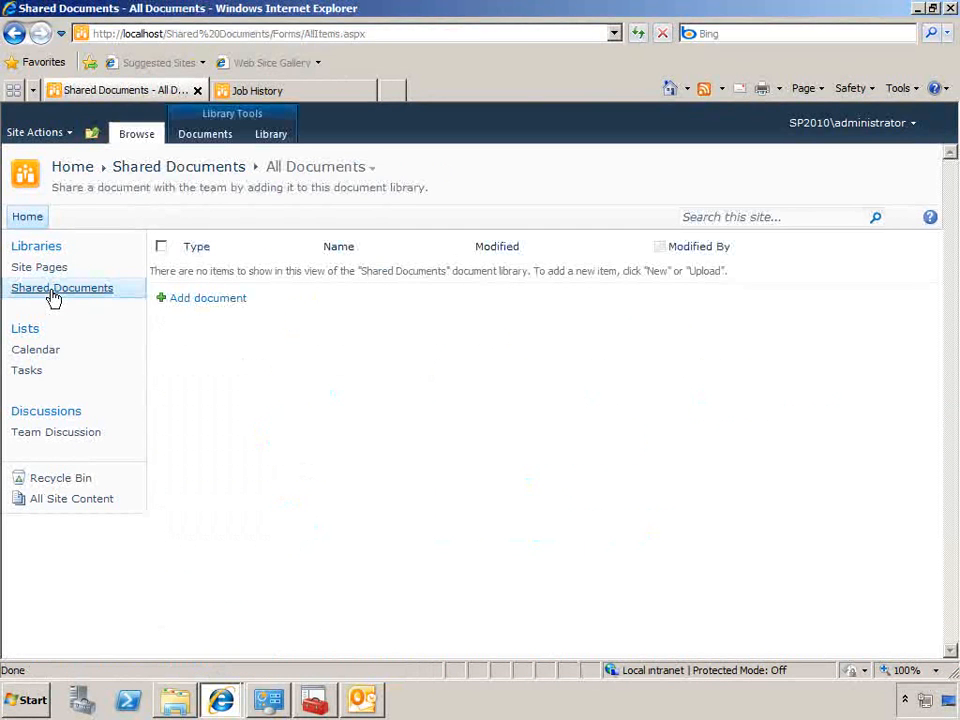
{"action": "left_click", "coordinate": [53, 295]}
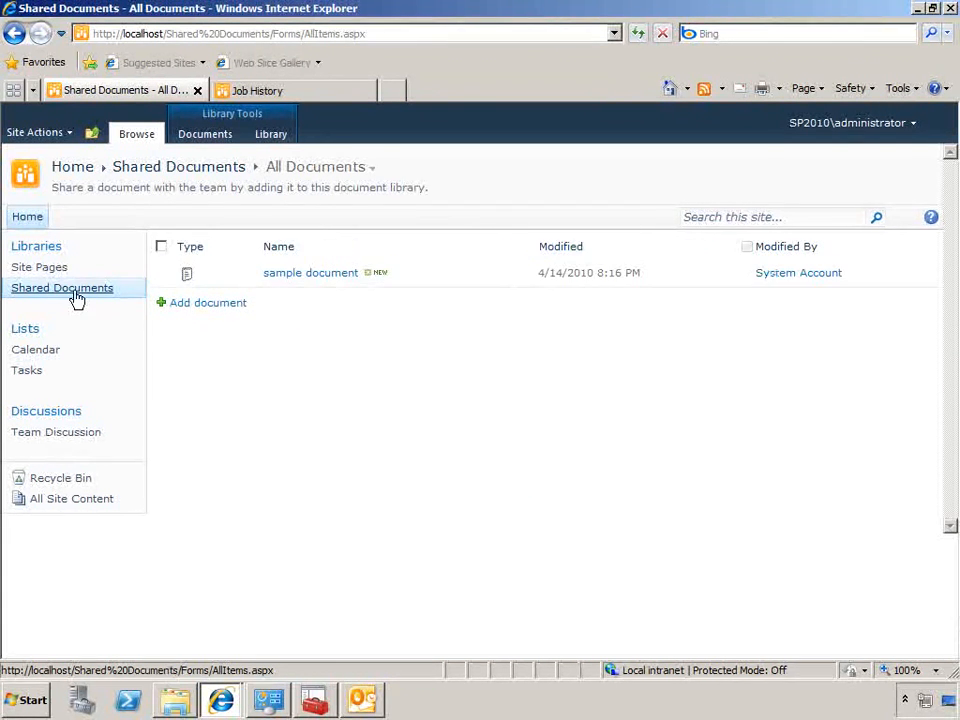
Open the sample document's properties in Shared Documents and view the details of the e-mail it was created from
{"action": "mouse_move", "coordinate": [491, 281]}
{"action": "left_click", "coordinate": [529, 275]}
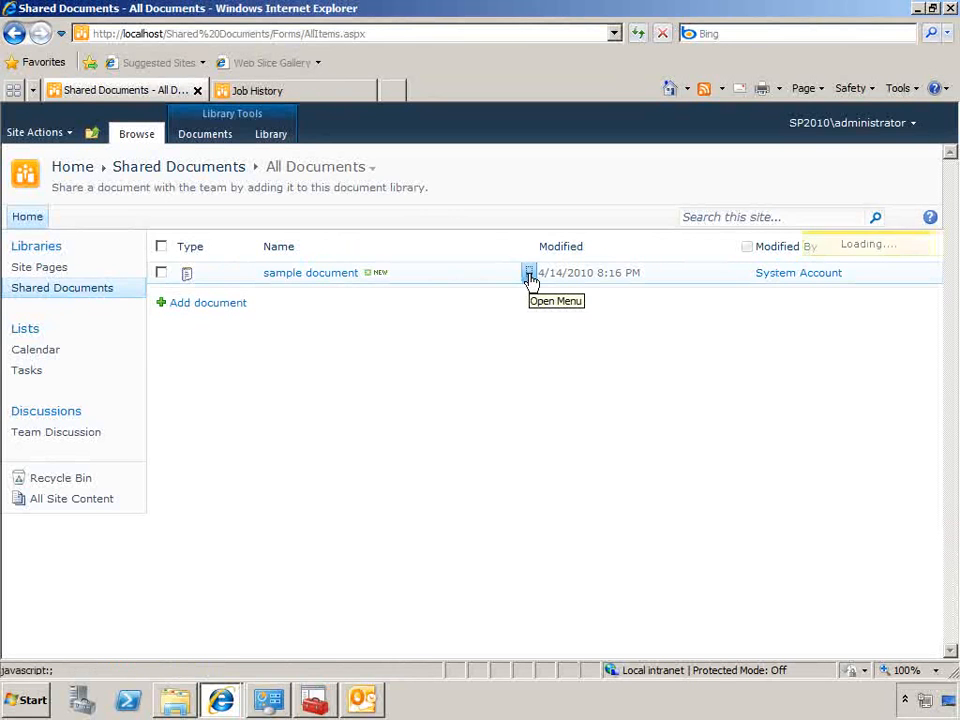
{"action": "left_click", "coordinate": [509, 316]}
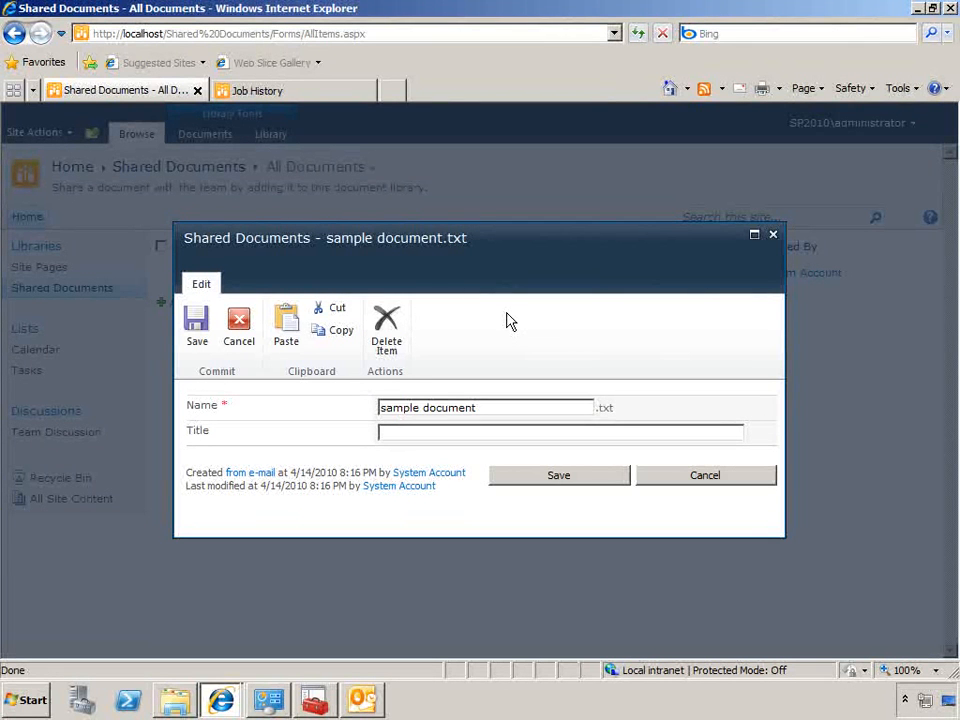
{"action": "left_click", "coordinate": [263, 476]}
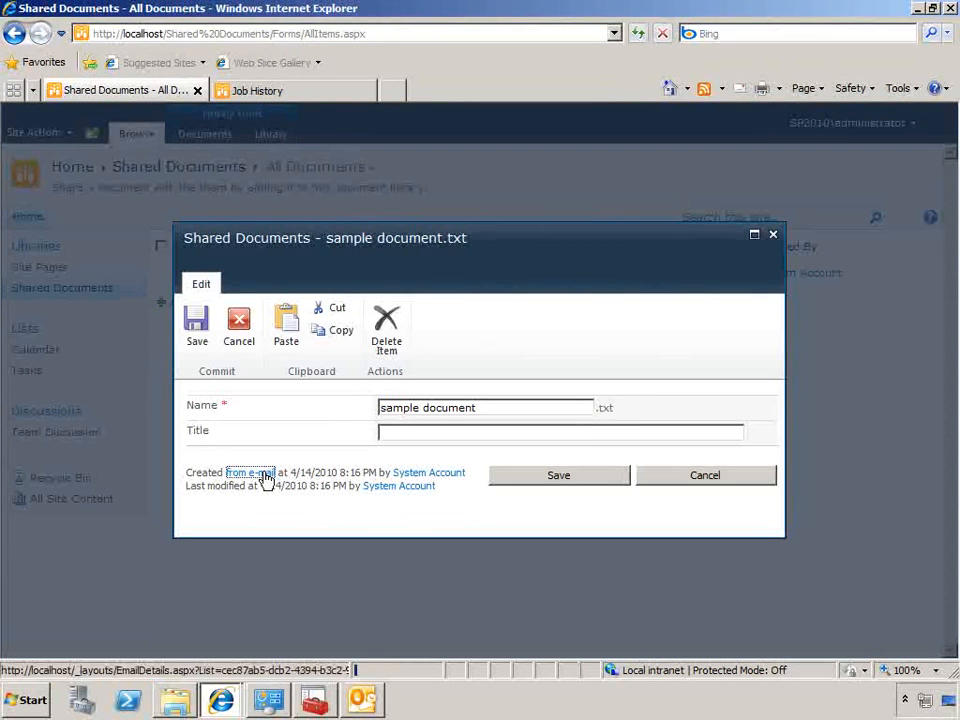